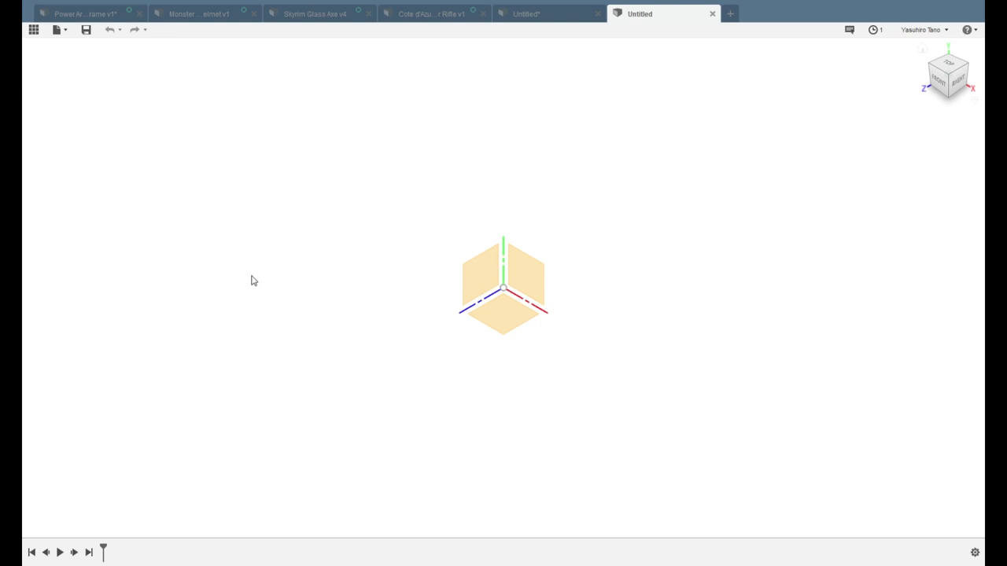
Insert the gun reference image as a canvas on the right-side plane and increase its display opacity
{"action": "left_click", "coordinate": [489, 285]}
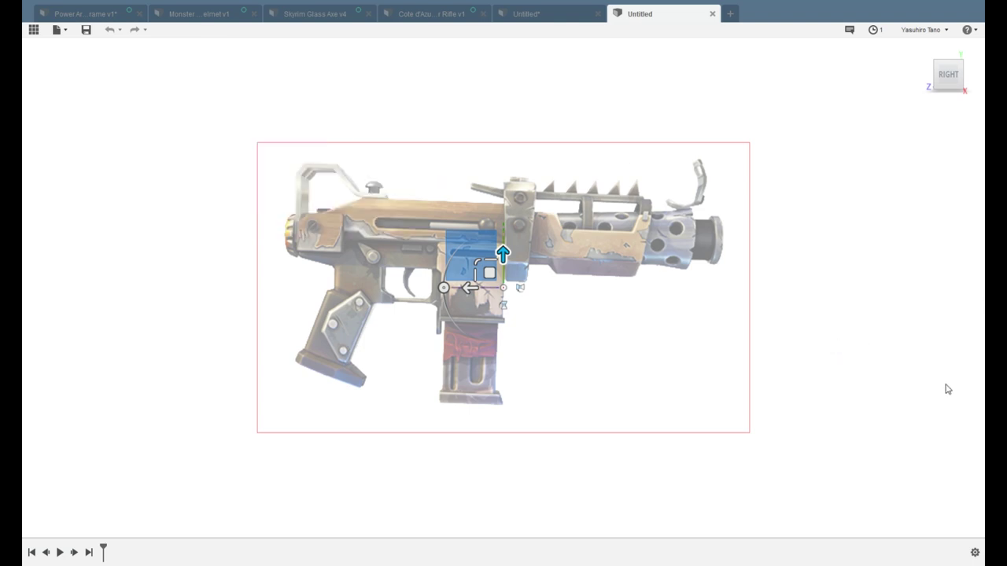
{"action": "key", "text": "Return"}
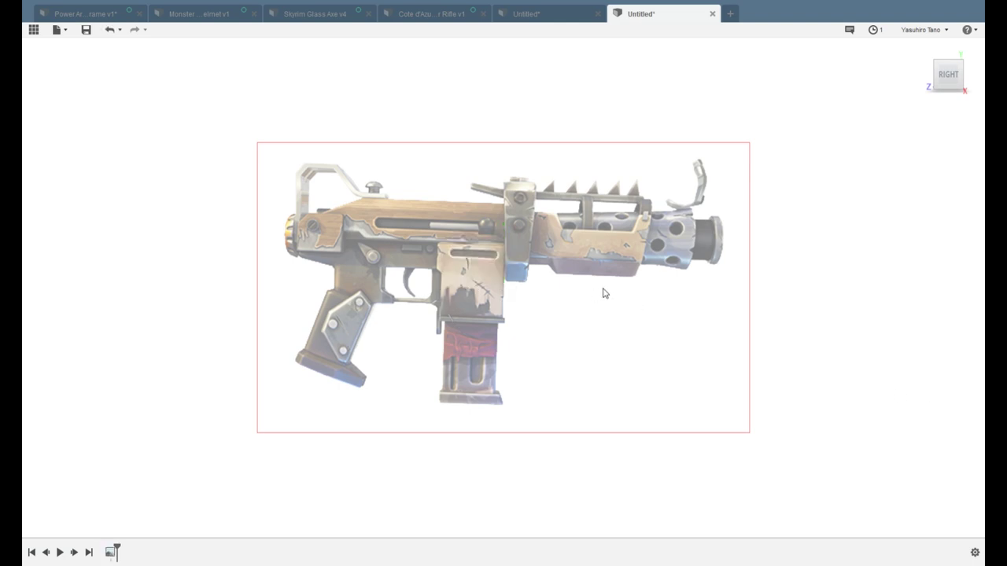
{"action": "right_click", "coordinate": [93, 170]}
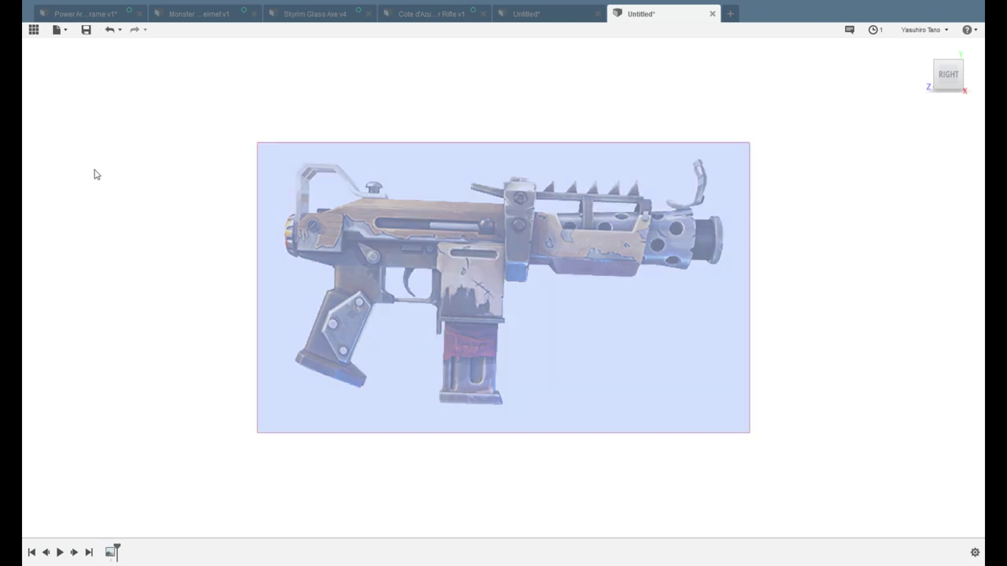
{"action": "left_click", "coordinate": [143, 188]}
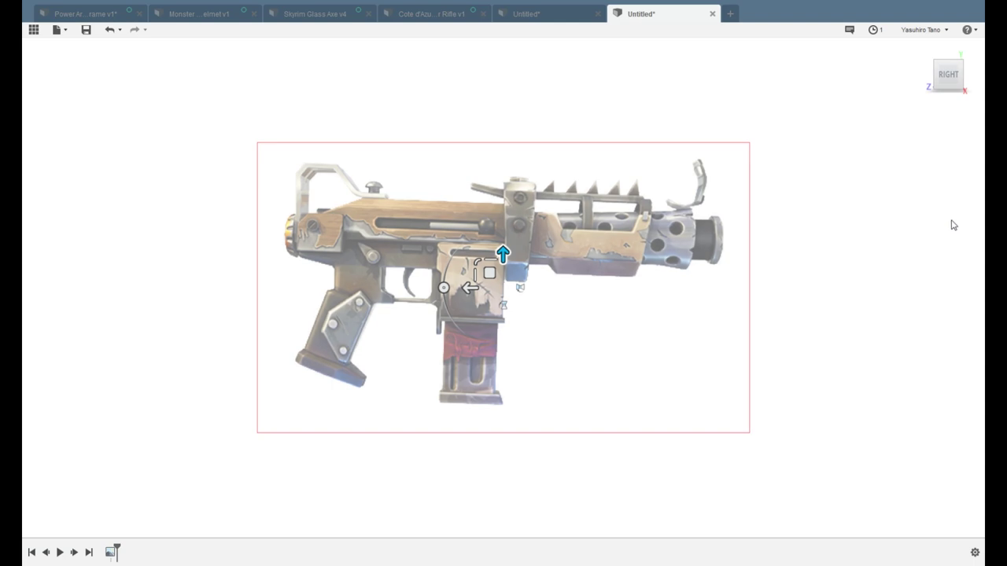
{"action": "left_click", "coordinate": [920, 391]}
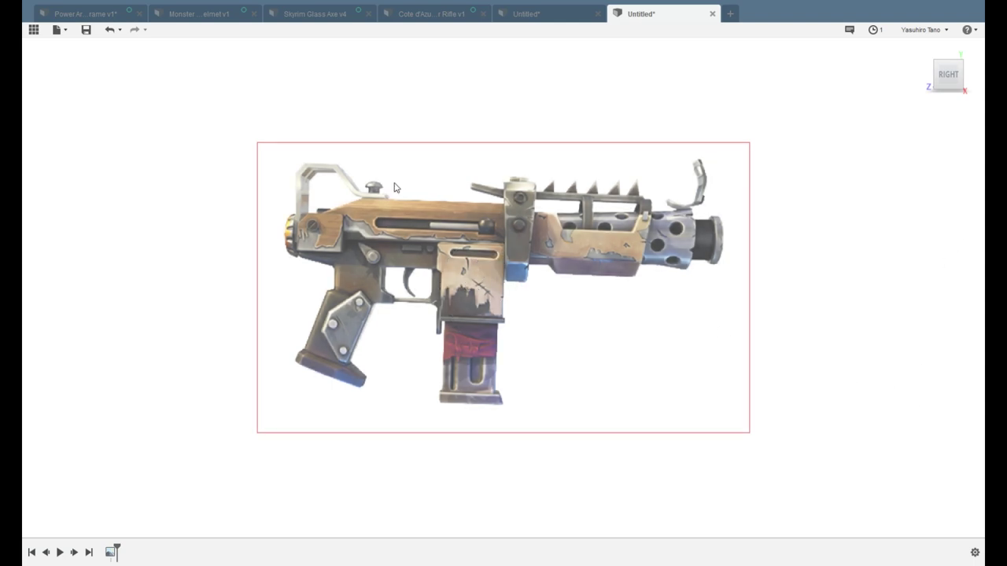
Edit the reference canvas again to rotate the gun image slightly counterclockwise
{"action": "scroll", "coordinate": [396, 187], "scroll_direction": "up", "scroll_amount": 4}
{"action": "scroll", "coordinate": [415, 214], "scroll_direction": "down", "scroll_amount": 1}
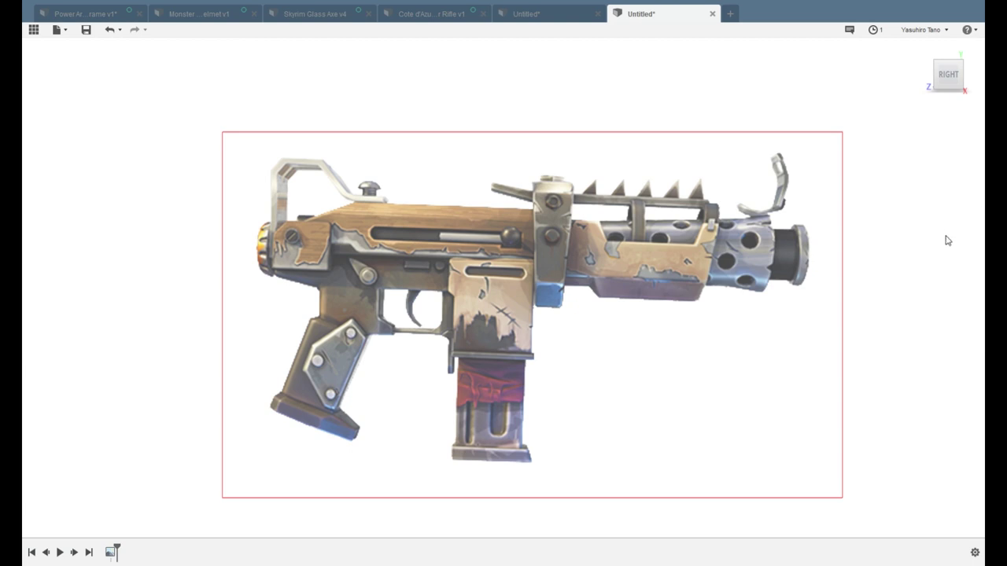
{"action": "right_click", "coordinate": [132, 171]}
{"action": "left_click", "coordinate": [161, 191]}
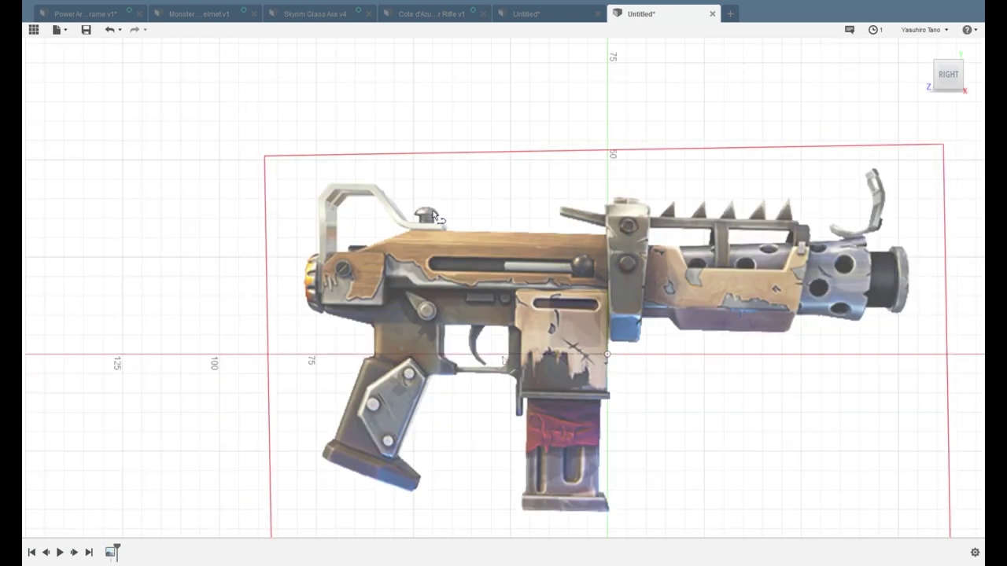
Sketch an open polyline on the side plane tracing the rear sight bracket from its front foot over the top and down its rear leg
{"action": "left_click", "coordinate": [473, 200]}
{"action": "middle_click_drag", "start_coordinate": [367, 193], "coordinate": [529, 279]}
{"action": "scroll", "coordinate": [509, 261], "scroll_direction": "up", "scroll_amount": 3}
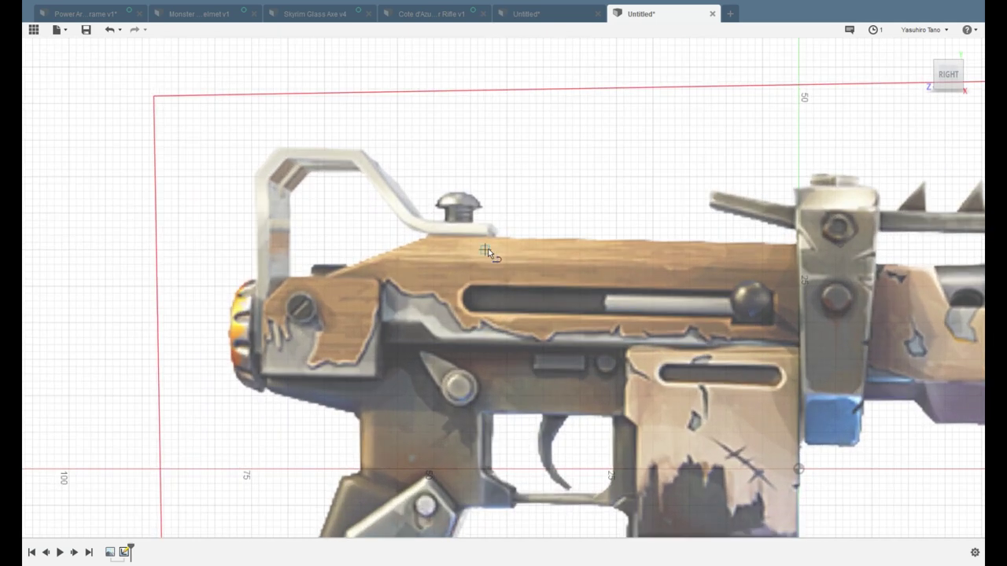
{"action": "left_click", "coordinate": [493, 234]}
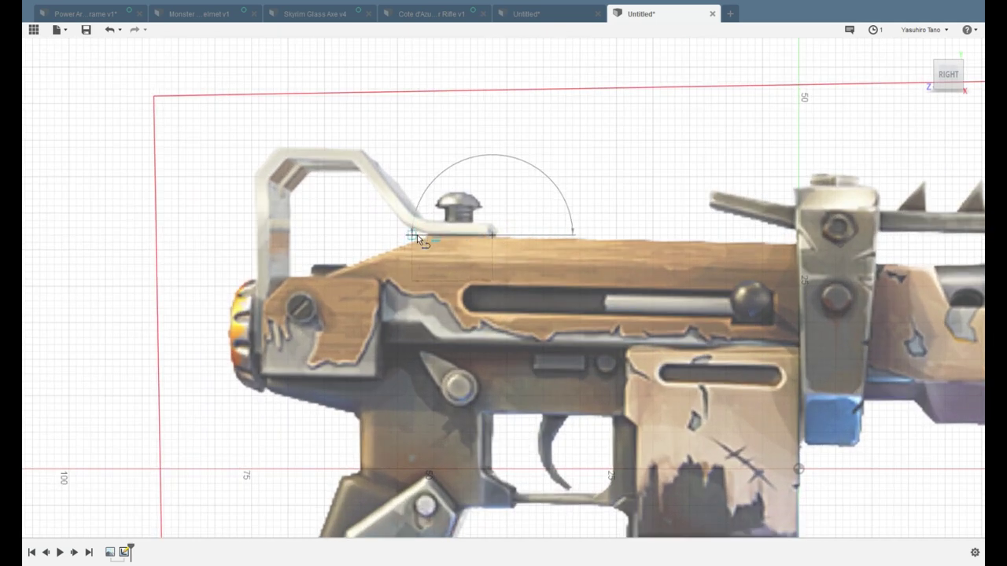
{"action": "left_click", "coordinate": [416, 234]}
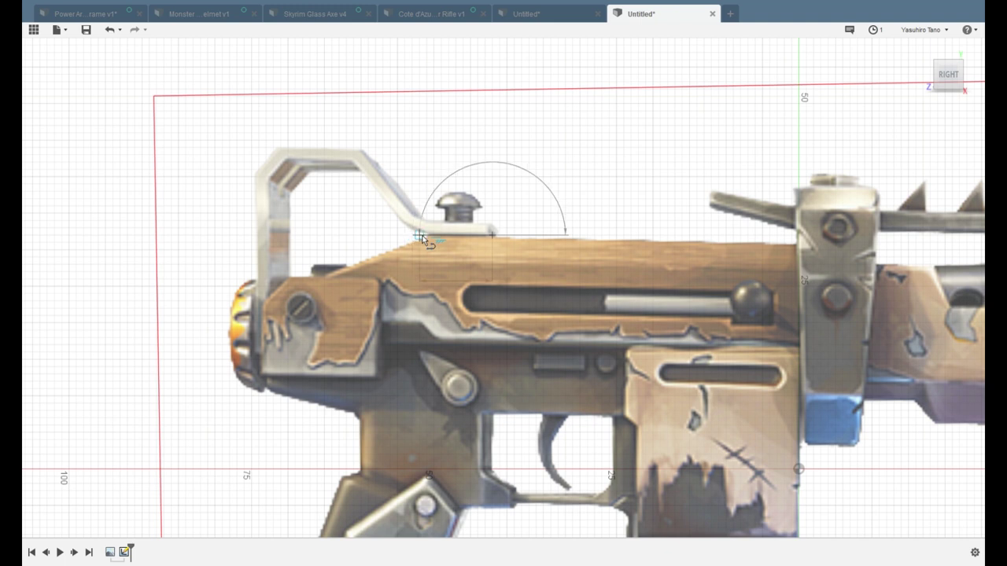
{"action": "left_click", "coordinate": [361, 155]}
{"action": "left_click", "coordinate": [286, 154]}
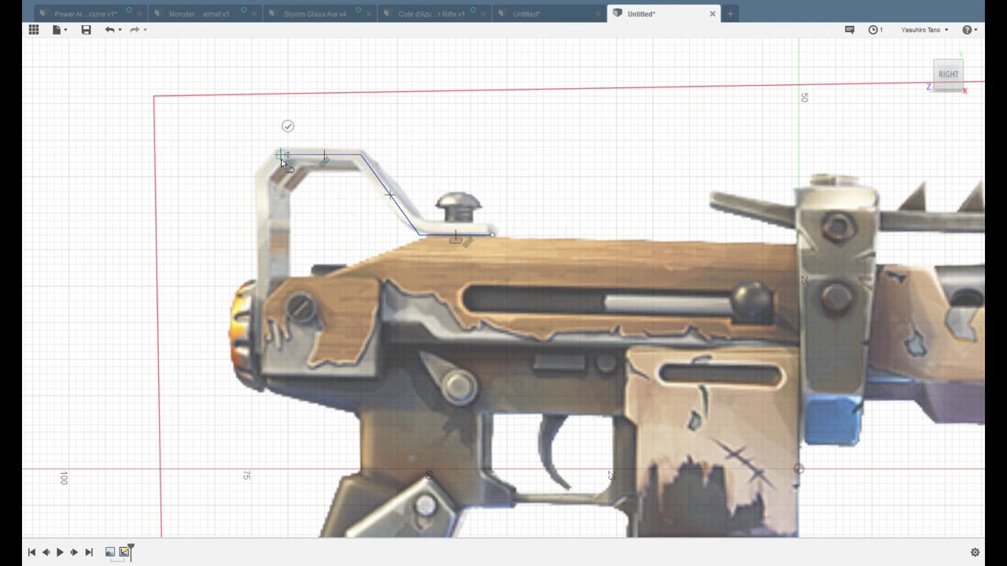
{"action": "left_click", "coordinate": [259, 177]}
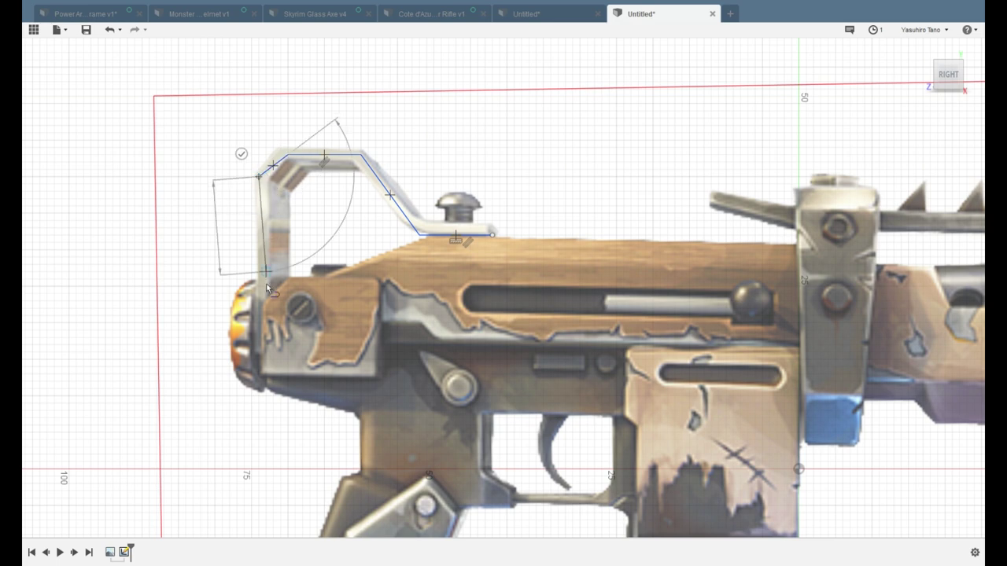
{"action": "left_click", "coordinate": [260, 344]}
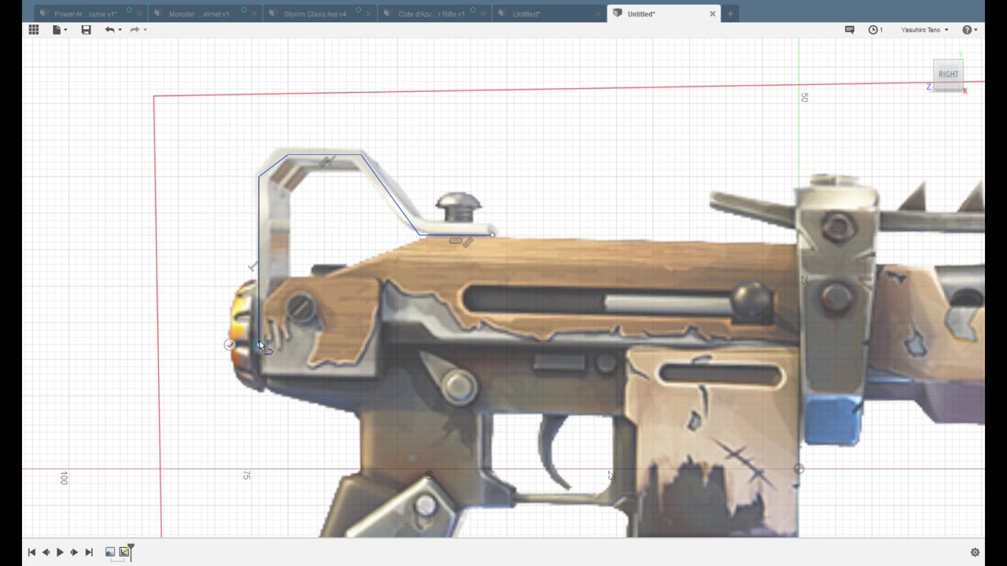
{"action": "scroll", "coordinate": [268, 281], "scroll_direction": "down", "scroll_amount": 4}
{"action": "mouse_move", "coordinate": [317, 255]}
{"action": "middle_mouse_down", "text": "shift"}
{"action": "mouse_move", "coordinate": [299, 280]}
{"action": "mouse_move", "coordinate": [269, 289]}
{"action": "middle_mouse_up", "text": "shift"}
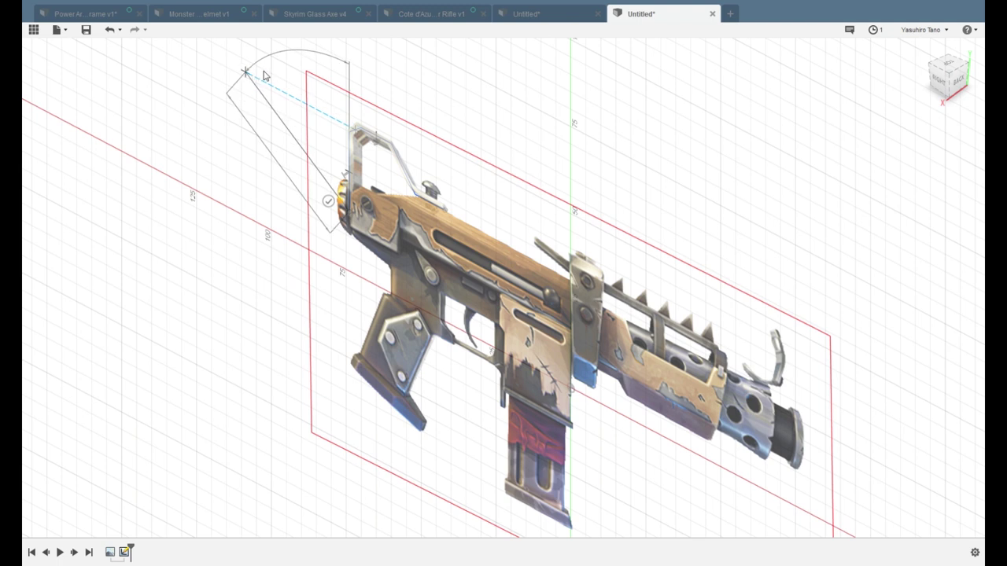
{"action": "key", "text": "Escape"}
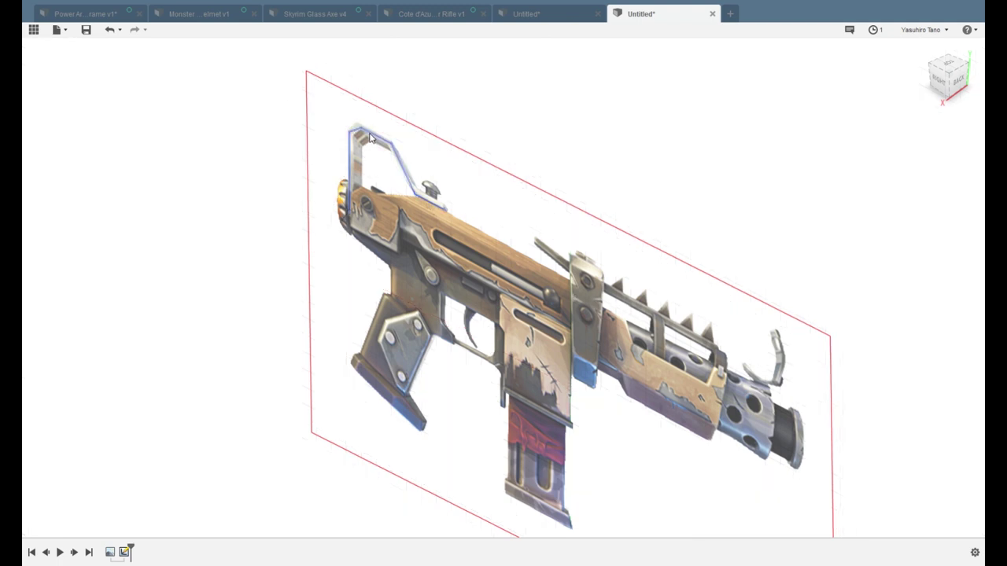
Extrude the bracket polyline sideways into an open surface strip
{"action": "left_click", "coordinate": [369, 133]}
{"action": "left_click_drag", "start_coordinate": [373, 164], "coordinate": [344, 178]}
{"action": "middle_click_drag", "start_coordinate": [385, 206], "coordinate": [539, 196], "text": "shift"}
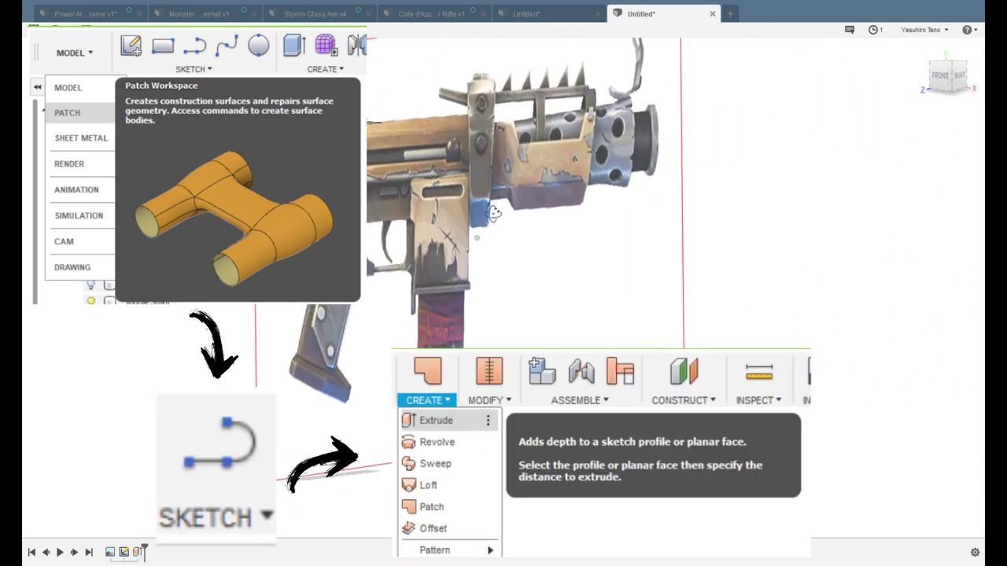
Thicken the bracket surface strip into a solid body
{"action": "middle_click_drag", "start_coordinate": [493, 212], "coordinate": [371, 225], "text": "shift"}
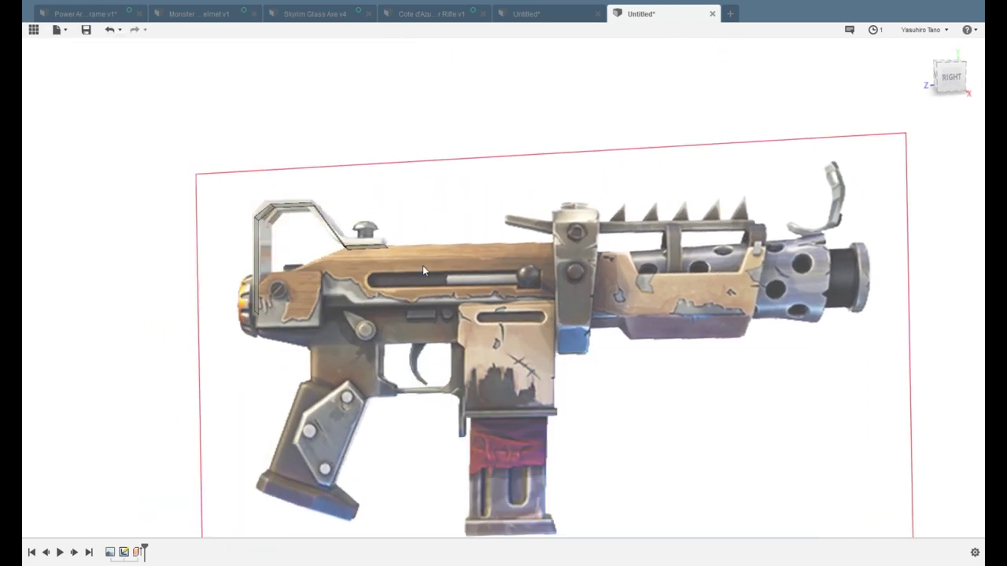
{"action": "middle_click_drag", "start_coordinate": [424, 271], "coordinate": [355, 220], "text": "shift"}
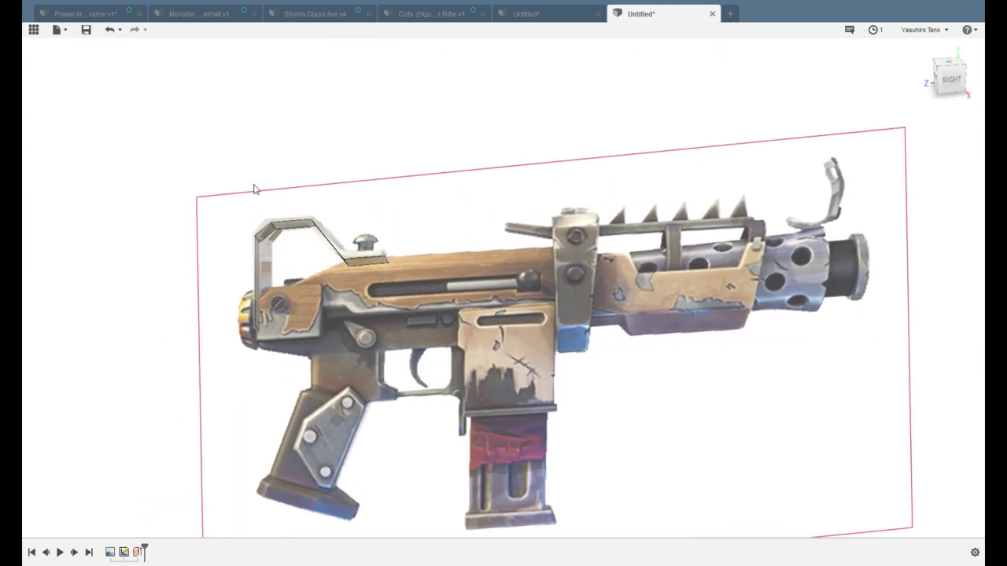
{"action": "left_click", "coordinate": [268, 239]}
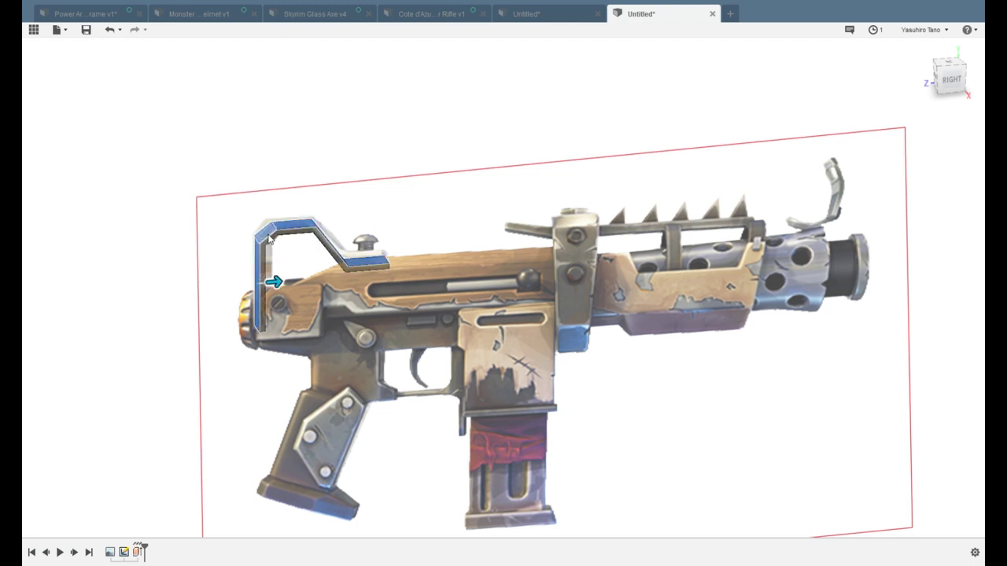
{"action": "key", "text": "Return"}
{"action": "middle_click_drag", "start_coordinate": [447, 273], "coordinate": [433, 255], "text": "shift"}
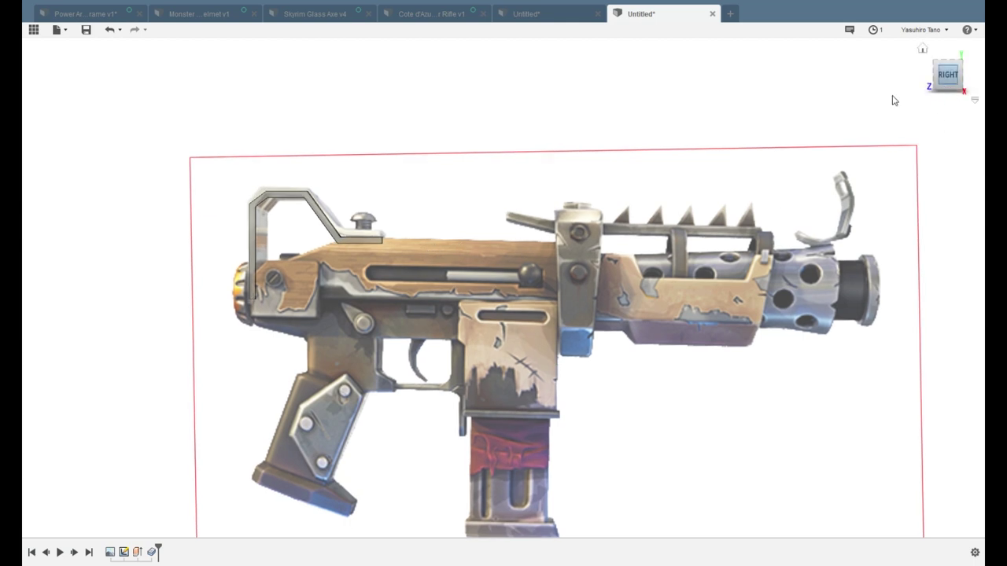
Move the bracket body vertically in the right-side view to line it up with the bracket in the reference image
{"action": "left_click", "coordinate": [939, 89]}
{"action": "left_click", "coordinate": [305, 197]}
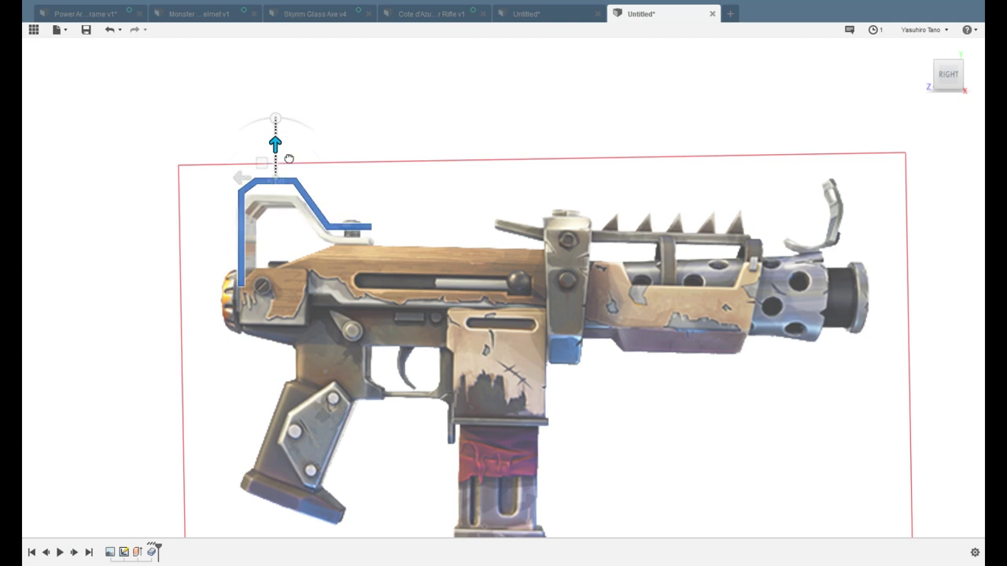
{"action": "scroll", "coordinate": [285, 166], "scroll_direction": "up", "scroll_amount": 3}
{"action": "left_click_drag", "start_coordinate": [283, 207], "coordinate": [285, 197]}
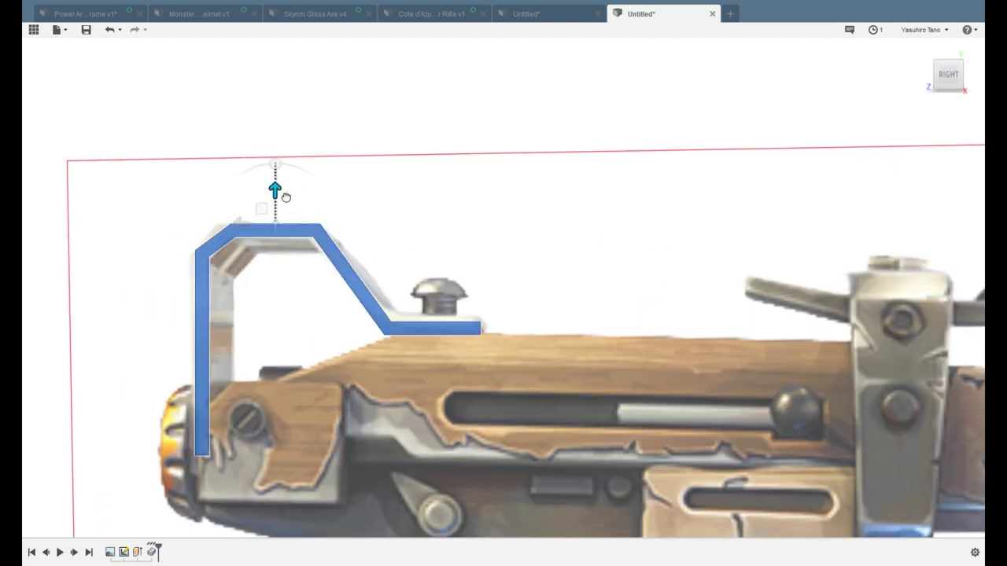
{"action": "key", "text": "Return"}
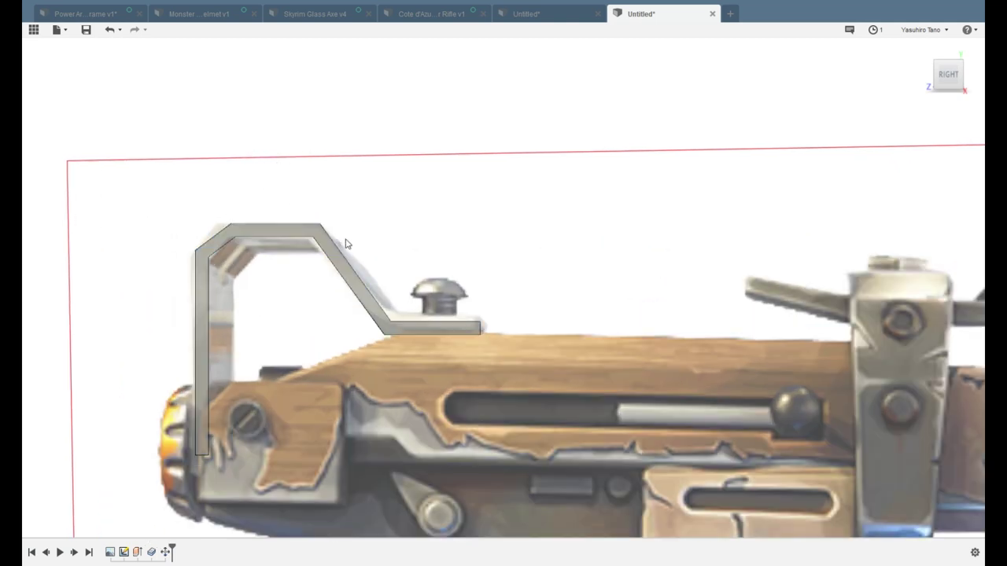
Start a new sketch on the side plane and draw a rectangle over the receiver, from the bracket's front foot to the front clamp's lower part
{"action": "scroll", "coordinate": [334, 252], "scroll_direction": "down", "scroll_amount": 5}
{"action": "scroll", "coordinate": [404, 323], "scroll_direction": "up", "scroll_amount": 2}
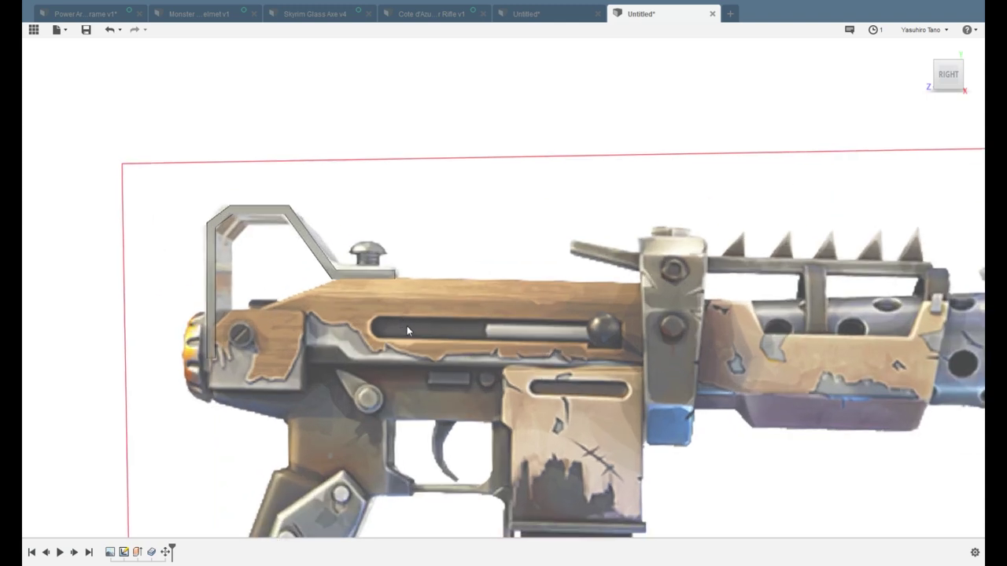
{"action": "middle_click_drag", "start_coordinate": [638, 376], "coordinate": [418, 372]}
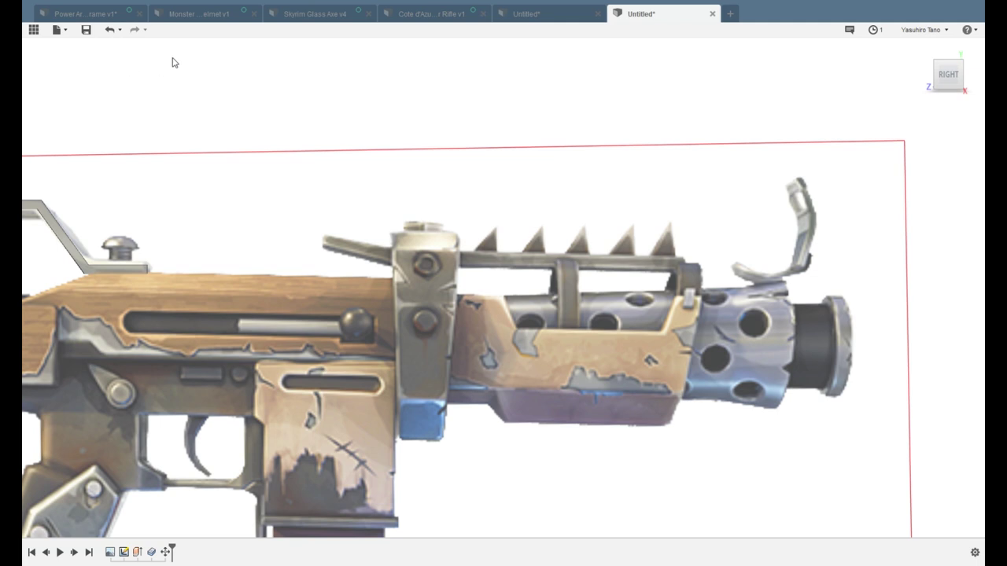
{"action": "left_click", "coordinate": [123, 57]}
{"action": "middle_click_drag", "start_coordinate": [183, 281], "coordinate": [234, 268]}
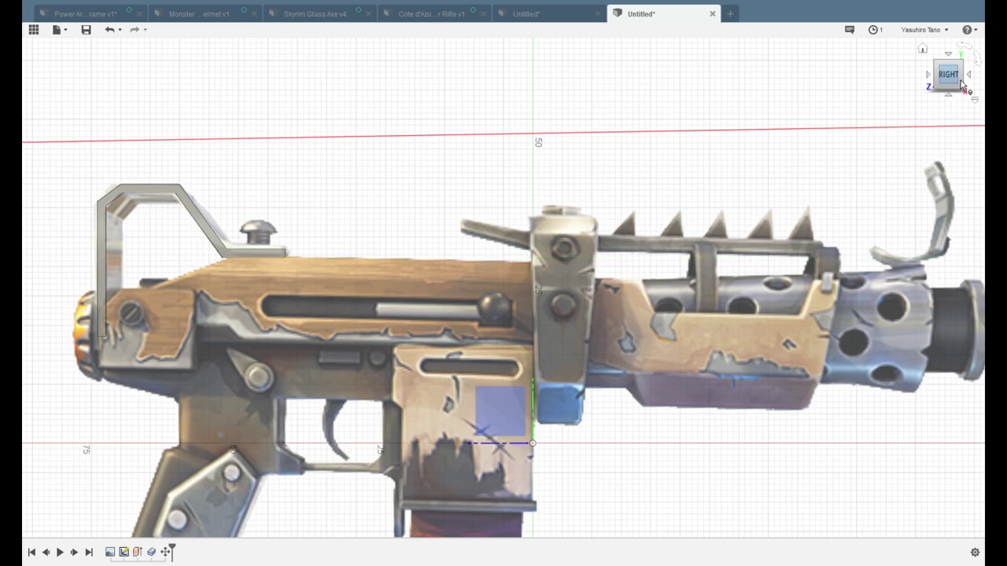
{"action": "left_click", "coordinate": [520, 404]}
{"action": "left_click_drag", "start_coordinate": [218, 141], "coordinate": [574, 279]}
{"action": "left_click", "coordinate": [572, 277]}
Outline the tapered rear end of the receiver with lines joining the rectangle's upper-left and lower-left corners
{"action": "middle_click_drag", "start_coordinate": [122, 148], "coordinate": [265, 168]}
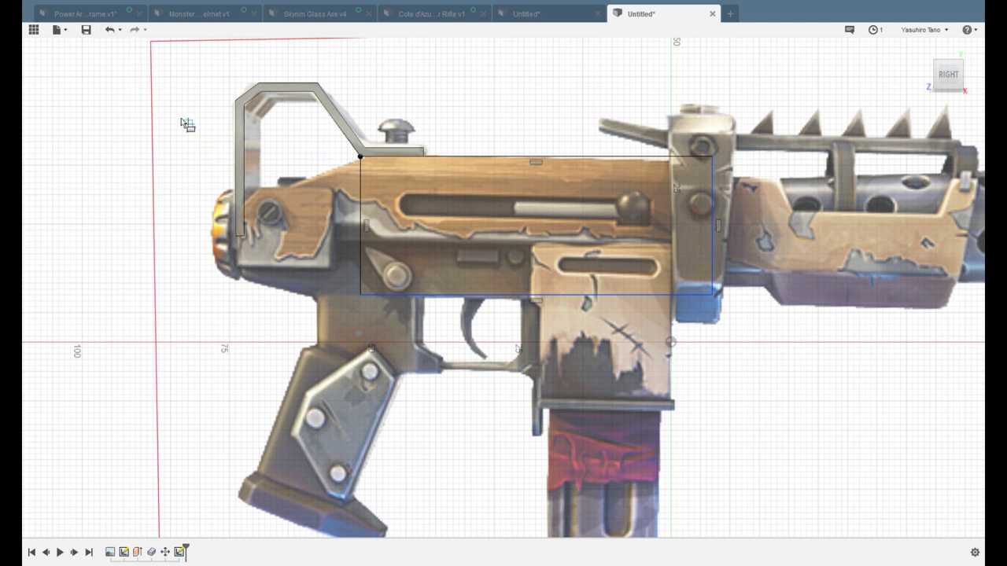
{"action": "left_click", "coordinate": [149, 53]}
{"action": "left_click", "coordinate": [360, 156]}
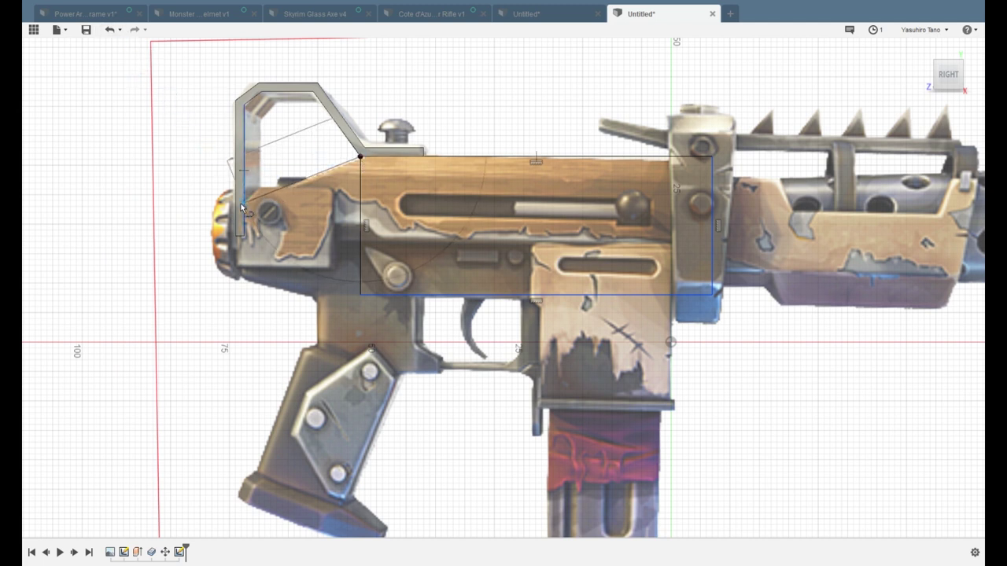
{"action": "left_click", "coordinate": [236, 205]}
{"action": "left_click", "coordinate": [360, 295]}
Draw the dividing line between the upper and lower receiver, stepping down diagonally and running forward to the rectangle's front edge
{"action": "left_click", "coordinate": [366, 225]}
{"action": "left_click", "coordinate": [381, 240]}
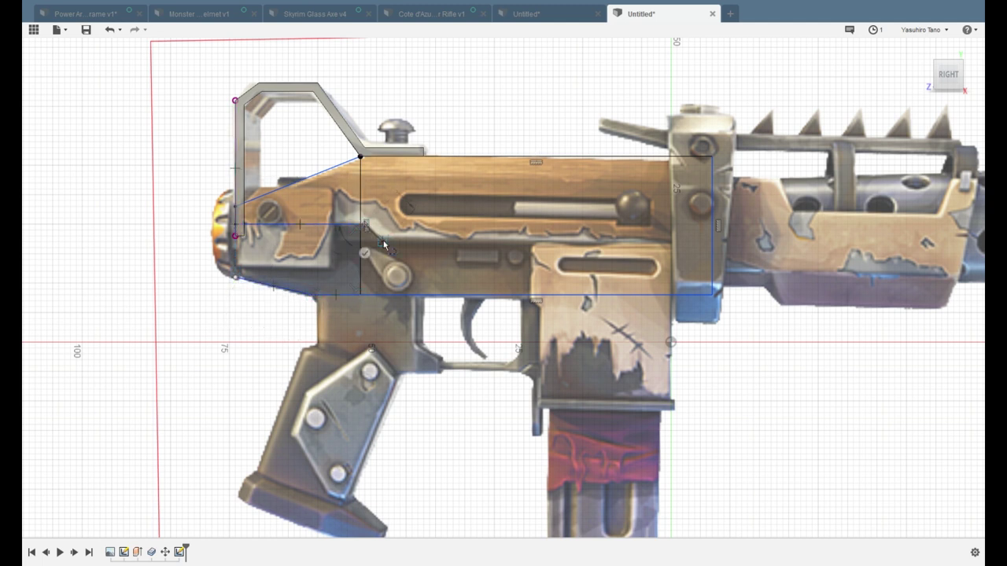
{"action": "scroll", "coordinate": [714, 244], "scroll_direction": "up", "scroll_amount": 3}
{"action": "left_click", "coordinate": [718, 242]}
Trace the magazine housing with lines, including its front edge, the thin base plate and the chamfered rear edge up to the receiver dividing line
{"action": "scroll", "coordinate": [716, 244], "scroll_direction": "down", "scroll_amount": 3}
{"action": "scroll", "coordinate": [654, 252], "scroll_direction": "up", "scroll_amount": 2}
{"action": "middle_click_drag", "start_coordinate": [569, 309], "coordinate": [444, 291]}
{"action": "scroll", "coordinate": [433, 287], "scroll_direction": "down", "scroll_amount": 2}
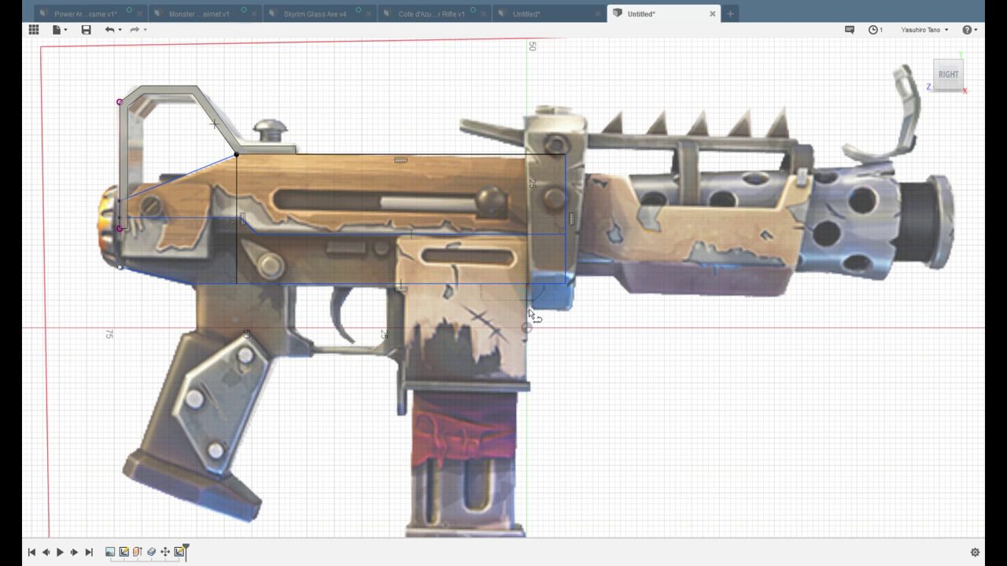
{"action": "scroll", "coordinate": [532, 386], "scroll_direction": "up", "scroll_amount": 2}
{"action": "left_click", "coordinate": [527, 387]}
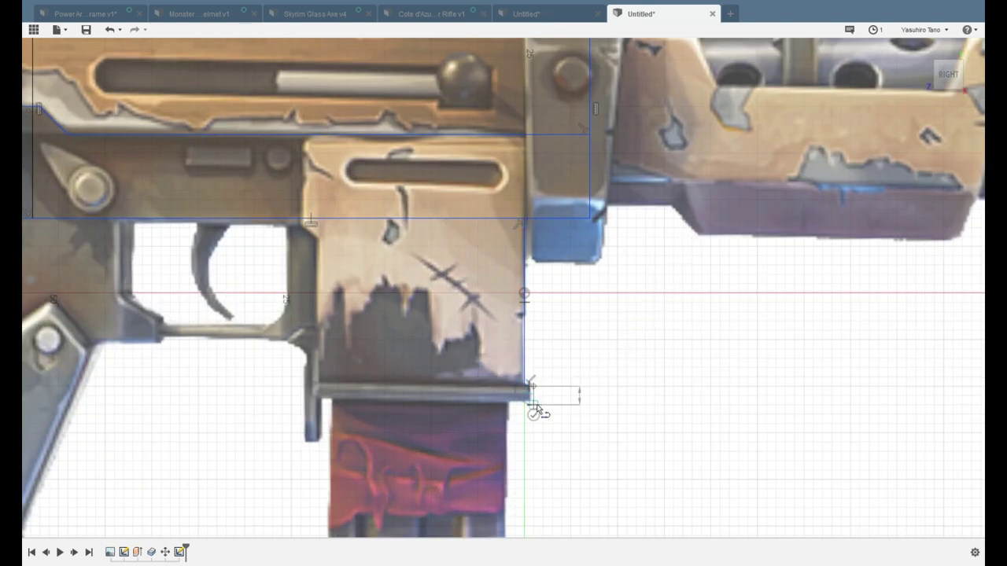
{"action": "left_click", "coordinate": [313, 405]}
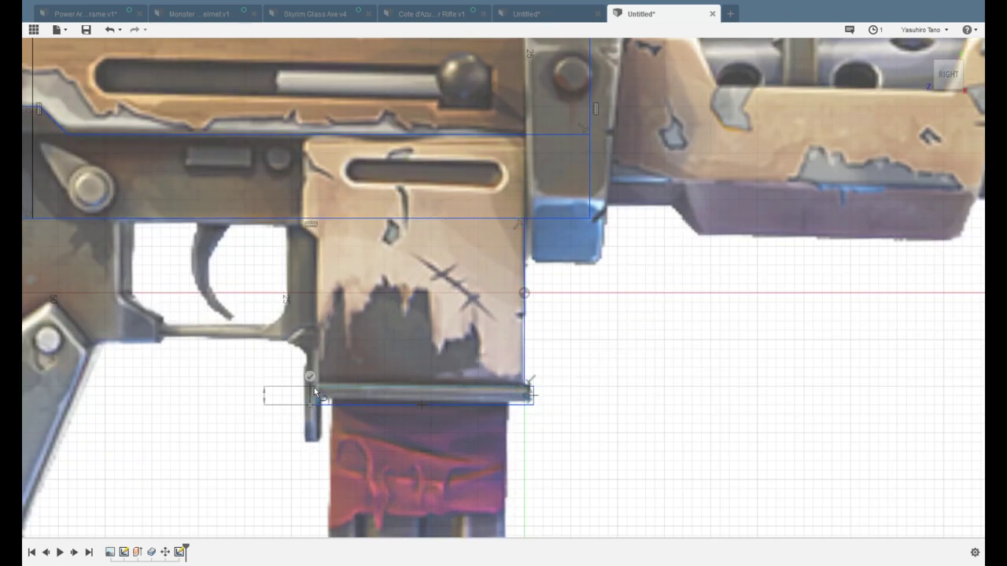
{"action": "scroll", "coordinate": [320, 386], "scroll_direction": "up", "scroll_amount": 2}
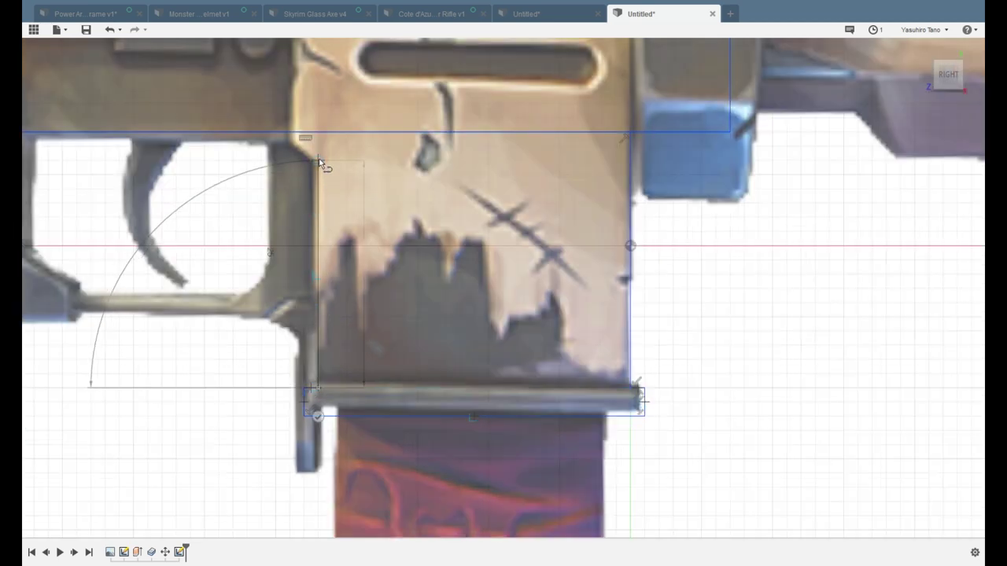
{"action": "middle_click_drag", "start_coordinate": [283, 108], "coordinate": [266, 228]}
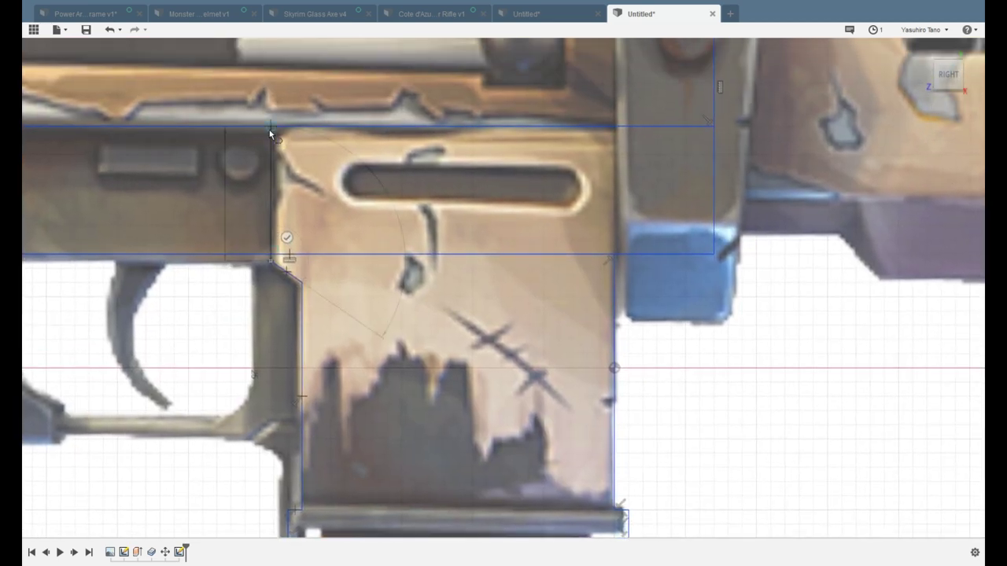
{"action": "scroll", "coordinate": [267, 228], "scroll_direction": "down", "scroll_amount": 5}
{"action": "scroll", "coordinate": [303, 342], "scroll_direction": "up", "scroll_amount": 6}
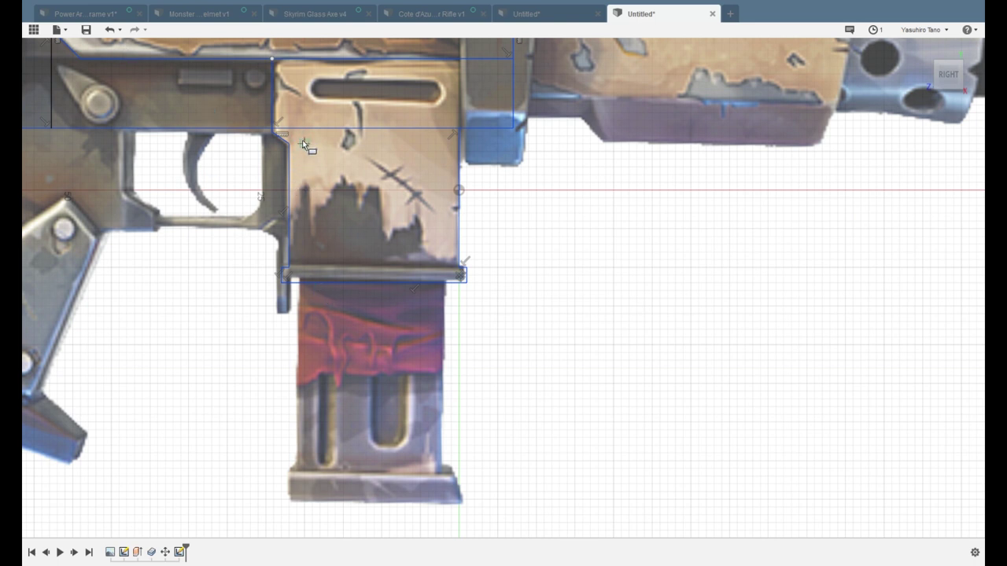
Draw a rectangle over the magazine body, from inside the housing's upper part down to the top of the magazine's base
{"action": "scroll", "coordinate": [303, 144], "scroll_direction": "up", "scroll_amount": 2}
{"action": "middle_click_drag", "start_coordinate": [477, 467], "coordinate": [481, 451]}
{"action": "scroll", "coordinate": [503, 441], "scroll_direction": "down", "scroll_amount": 3}
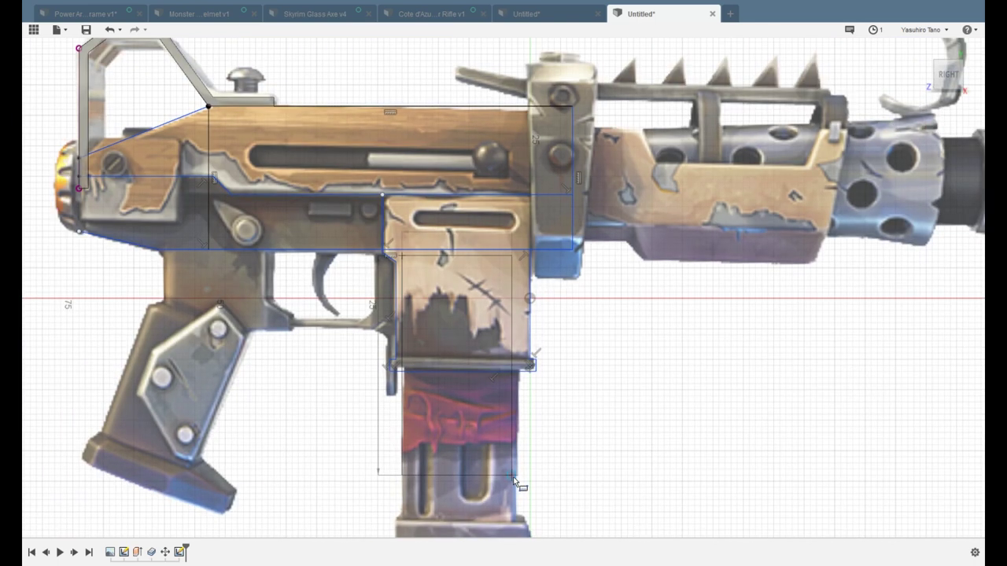
{"action": "middle_click_drag", "start_coordinate": [517, 483], "coordinate": [503, 398]}
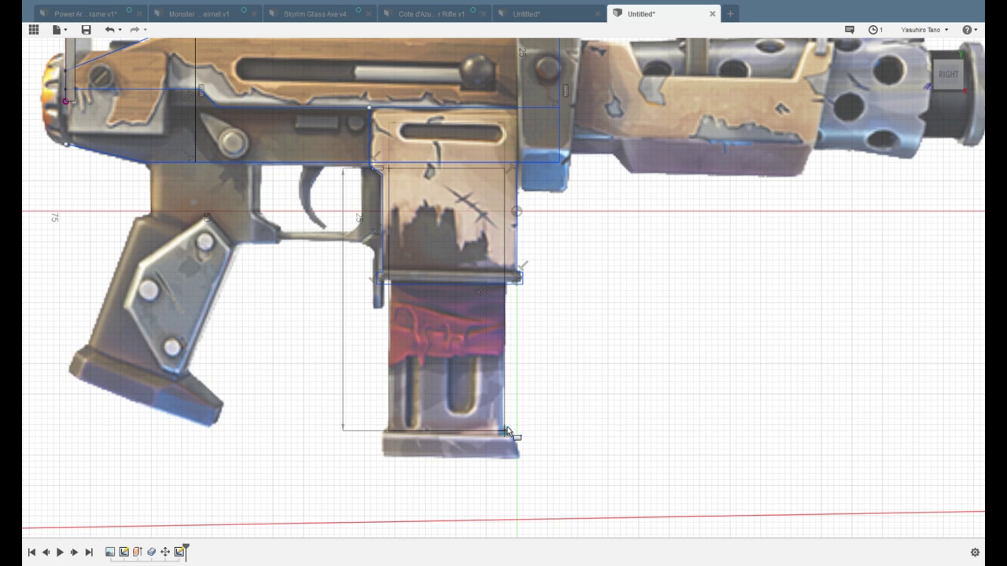
{"action": "left_click", "coordinate": [507, 430]}
{"action": "key", "text": "e"}
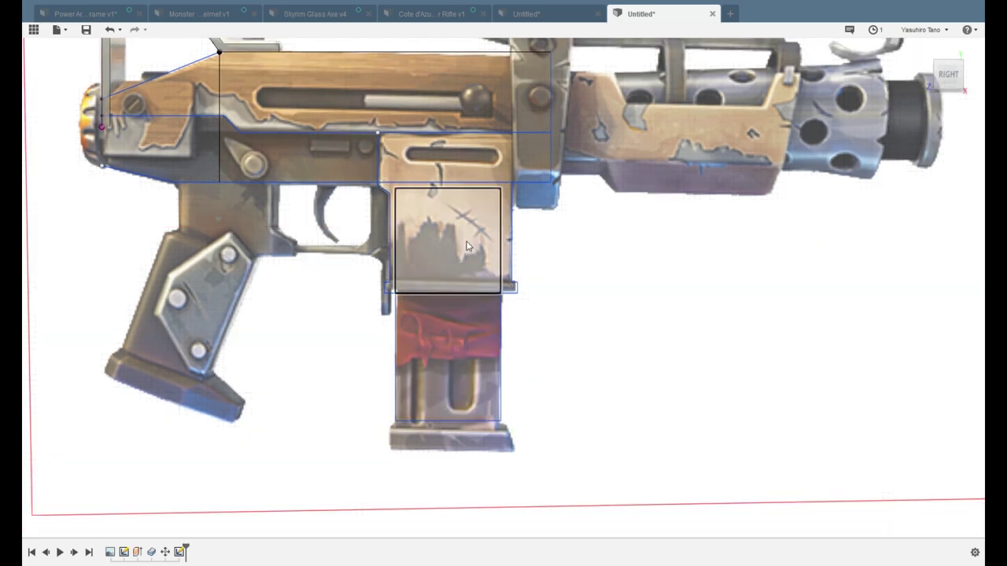
{"action": "left_click", "coordinate": [469, 246]}
{"action": "left_click", "coordinate": [466, 349]}
{"action": "middle_click_drag", "start_coordinate": [232, 177], "coordinate": [214, 175], "text": "shift"}
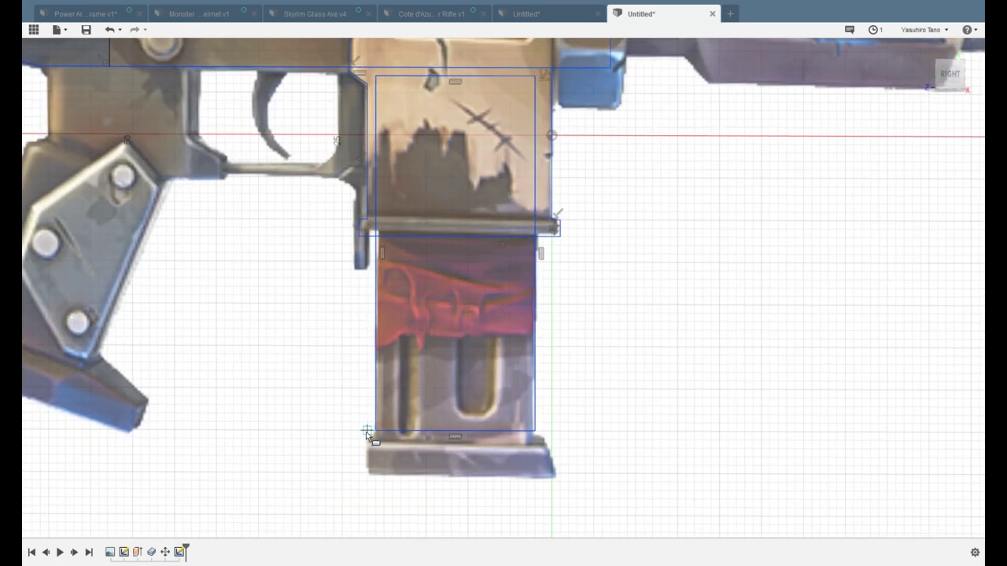
Draw a rectangle over the magazine's base and outline the slanted front end beyond it
{"action": "left_click", "coordinate": [367, 431]}
{"action": "left_click", "coordinate": [544, 473]}
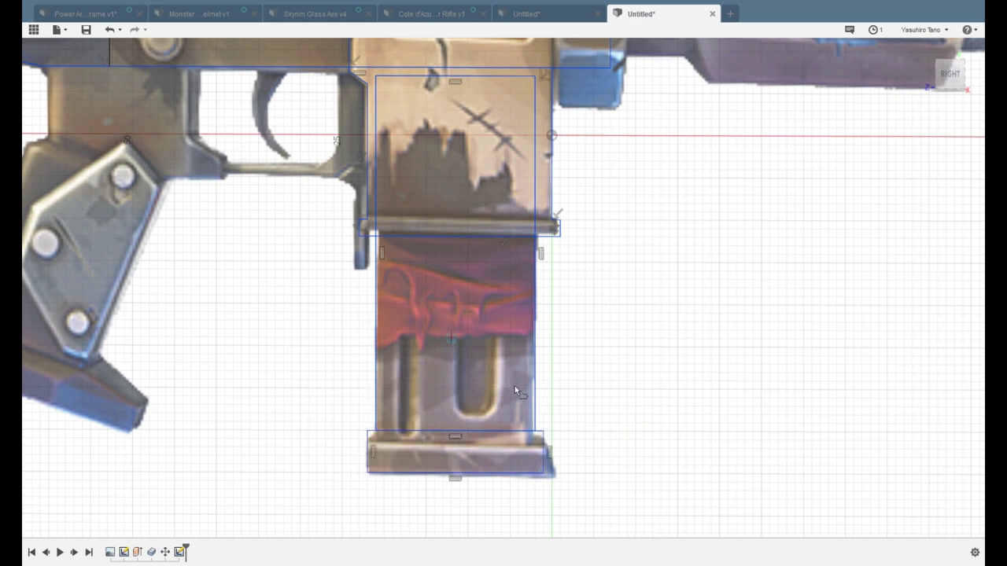
{"action": "scroll", "coordinate": [476, 478], "scroll_direction": "down", "scroll_amount": 1}
{"action": "scroll", "coordinate": [437, 394], "scroll_direction": "up", "scroll_amount": 3}
Extrude the upper receiver profiles, including the tapered rear section, outward from the reference image into a solid body
{"action": "mouse_move", "coordinate": [436, 393]}
{"action": "middle_mouse_down", "text": "shift"}
{"action": "mouse_move", "coordinate": [472, 359]}
{"action": "mouse_move", "coordinate": [471, 338]}
{"action": "middle_mouse_up", "text": "shift"}
{"action": "scroll", "coordinate": [471, 338], "scroll_direction": "down", "scroll_amount": 6}
{"action": "mouse_move", "coordinate": [473, 303]}
{"action": "middle_mouse_down", "text": "shift"}
{"action": "mouse_move", "coordinate": [521, 344]}
{"action": "mouse_move", "coordinate": [440, 380]}
{"action": "middle_mouse_up", "text": "shift"}
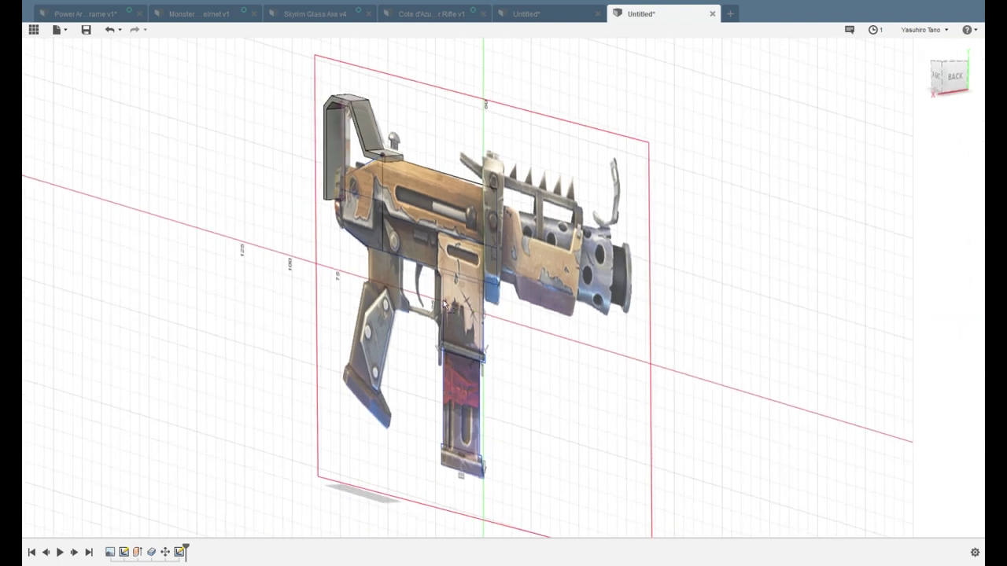
{"action": "key", "text": "e"}
{"action": "left_click", "coordinate": [455, 192]}
{"action": "left_click", "coordinate": [373, 186]}
{"action": "scroll", "coordinate": [393, 205], "scroll_direction": "up", "scroll_amount": 3}
{"action": "middle_click_drag", "start_coordinate": [429, 207], "coordinate": [405, 234], "text": "shift"}
{"action": "left_click_drag", "start_coordinate": [368, 136], "coordinate": [324, 132]}
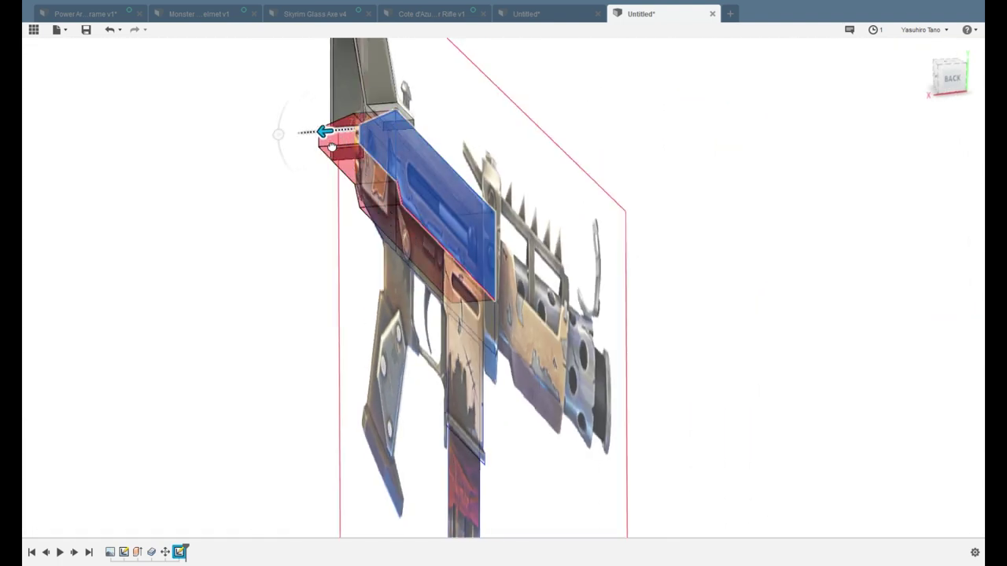
{"action": "left_click", "coordinate": [935, 333]}
{"action": "key", "text": "Return"}
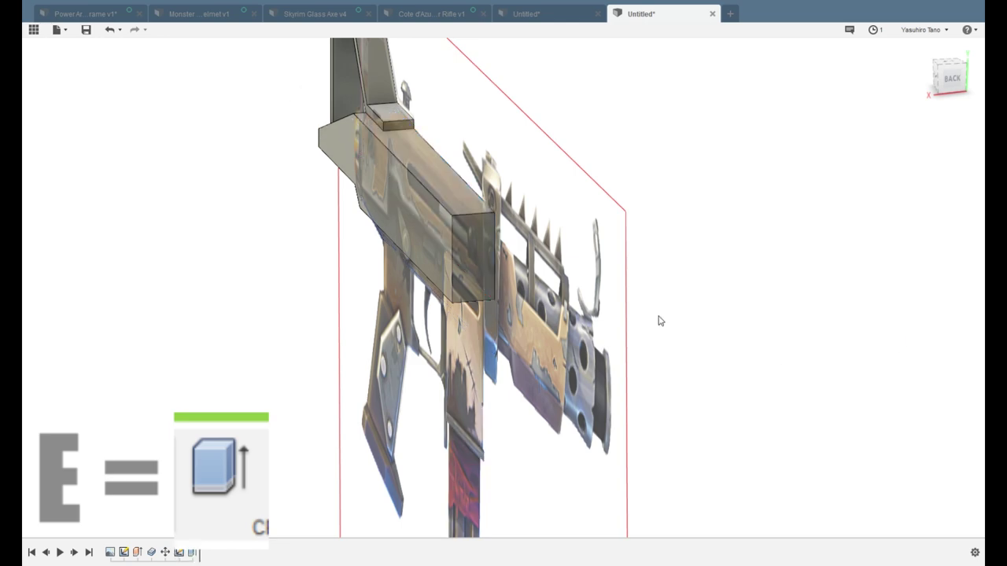
Make the receiver sketch visible again over the extruded upper receiver
{"action": "middle_click_drag", "start_coordinate": [774, 356], "coordinate": [665, 300], "text": "shift"}
{"action": "middle_click_drag", "start_coordinate": [361, 354], "coordinate": [882, 270]}
{"action": "left_click", "coordinate": [65, 220]}
{"action": "middle_click_drag", "start_coordinate": [469, 414], "coordinate": [507, 317]}
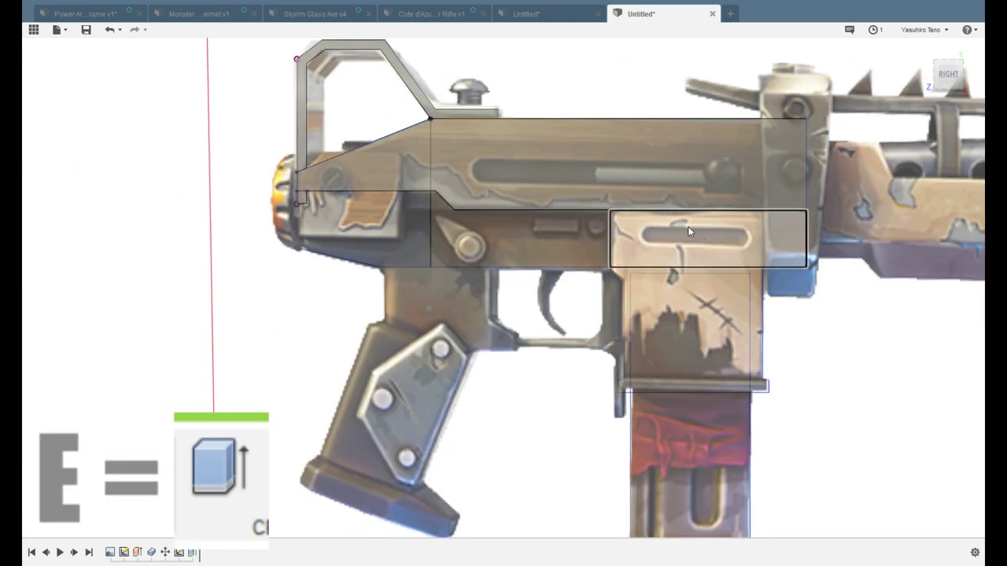
Extrude the front lower receiver and magazine housing profiles together, slightly less deep than the upper receiver
{"action": "middle_click_drag", "start_coordinate": [638, 244], "coordinate": [696, 245], "text": "shift"}
{"action": "left_click", "coordinate": [544, 242]}
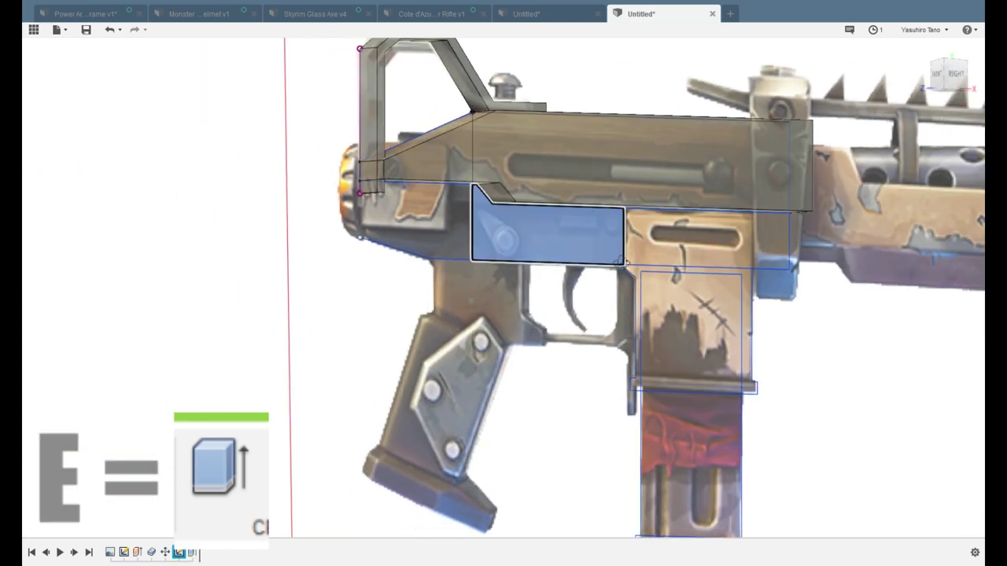
{"action": "middle_click_drag", "start_coordinate": [586, 242], "coordinate": [495, 245], "text": "shift"}
{"action": "left_click", "coordinate": [667, 249]}
{"action": "scroll", "coordinate": [724, 272], "scroll_direction": "up", "scroll_amount": 2}
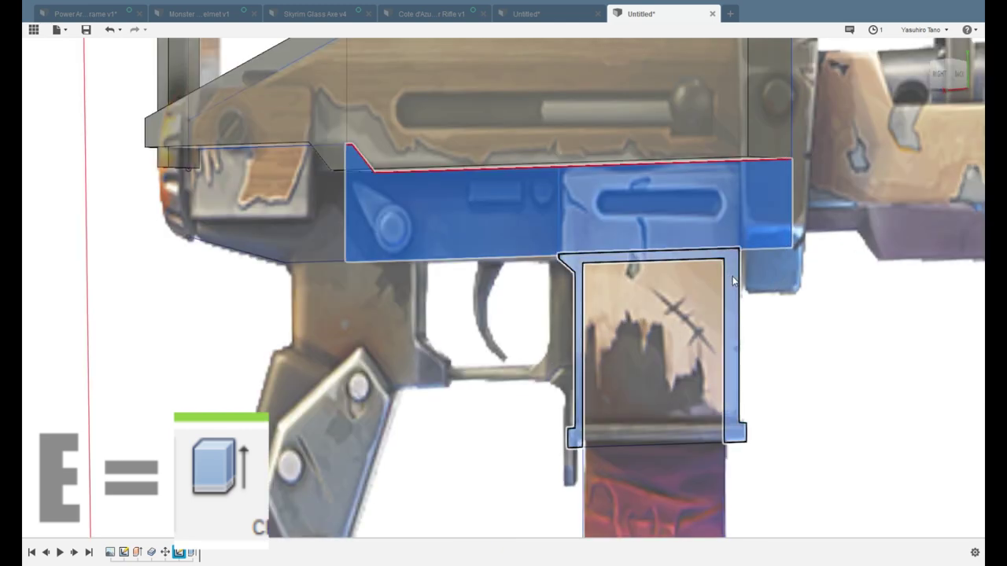
{"action": "left_click", "coordinate": [656, 313]}
{"action": "middle_click_drag", "start_coordinate": [656, 314], "coordinate": [789, 346], "text": "shift"}
{"action": "key", "text": "e"}
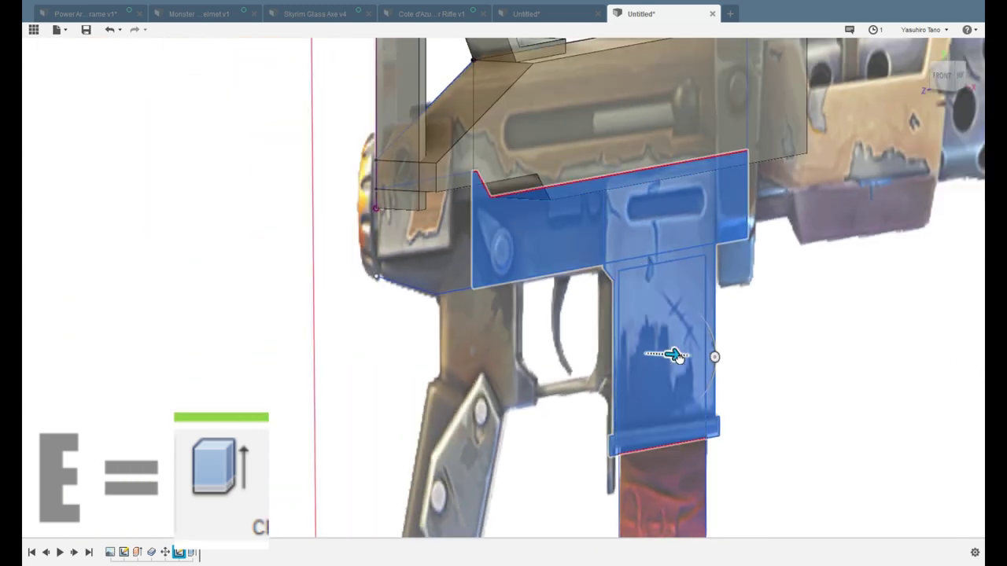
{"action": "left_click_drag", "start_coordinate": [674, 357], "coordinate": [726, 370]}
{"action": "middle_click_drag", "start_coordinate": [726, 370], "coordinate": [645, 337], "text": "shift"}
{"action": "scroll", "coordinate": [645, 338], "scroll_direction": "up", "scroll_amount": 3}
{"action": "left_click_drag", "start_coordinate": [785, 375], "coordinate": [771, 374]}
{"action": "scroll", "coordinate": [771, 374], "scroll_direction": "down", "scroll_amount": 3}
{"action": "middle_click_drag", "start_coordinate": [772, 375], "coordinate": [820, 361], "text": "shift"}
{"action": "scroll", "coordinate": [802, 364], "scroll_direction": "down", "scroll_amount": 3}
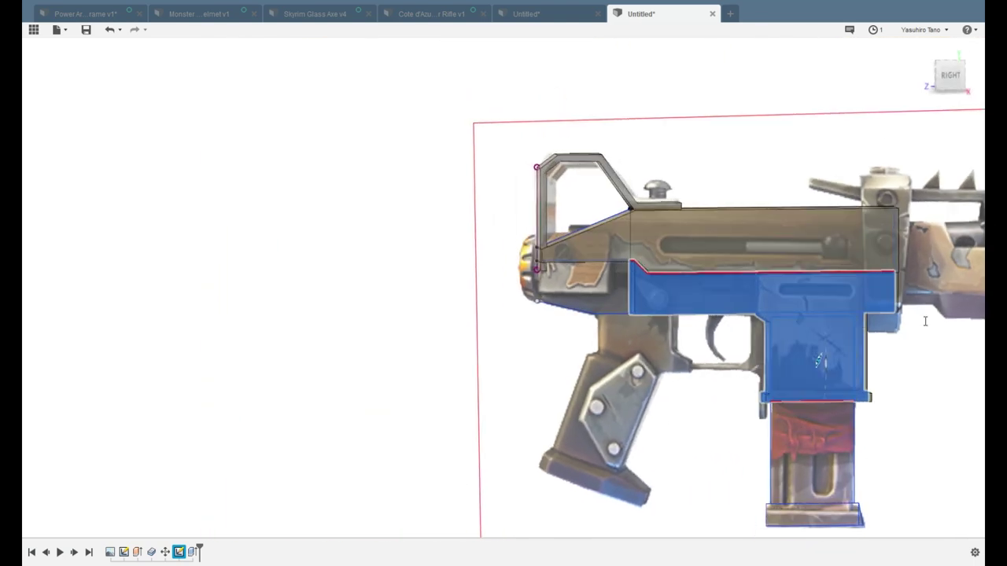
{"action": "key", "text": "Return"}
Edit the receiver sketch and close the lower receiver's rear edge with a vertical line down to its lower rear corner
{"action": "middle_click_drag", "start_coordinate": [608, 410], "coordinate": [449, 408]}
{"action": "left_click", "coordinate": [949, 77]}
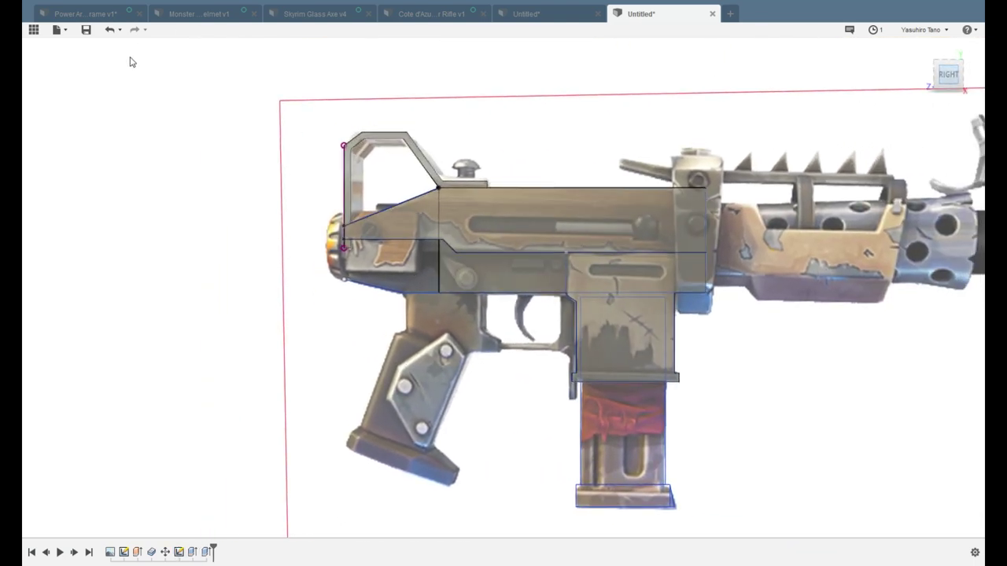
{"action": "left_click", "coordinate": [130, 60]}
{"action": "scroll", "coordinate": [339, 258], "scroll_direction": "up", "scroll_amount": 5}
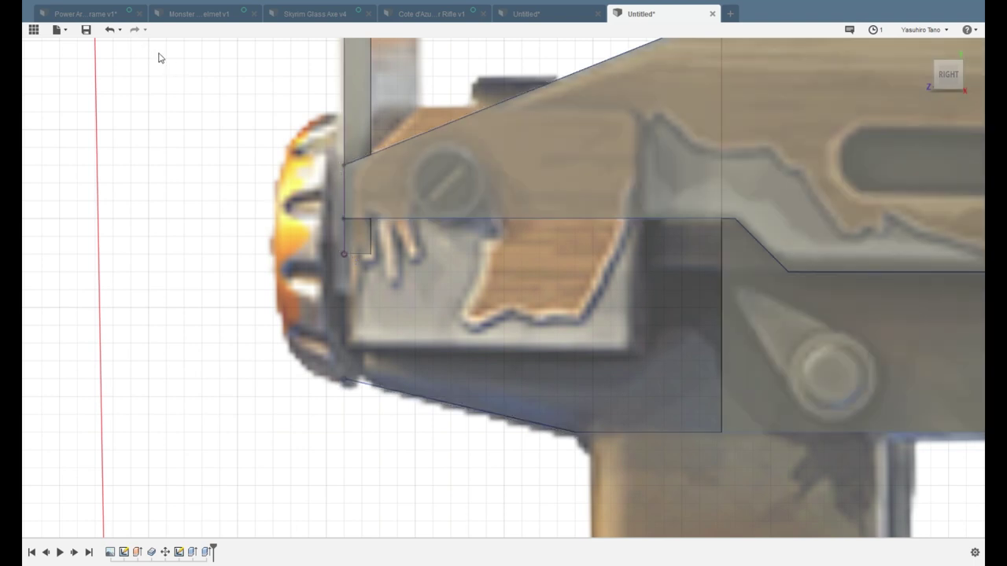
{"action": "left_click", "coordinate": [343, 378]}
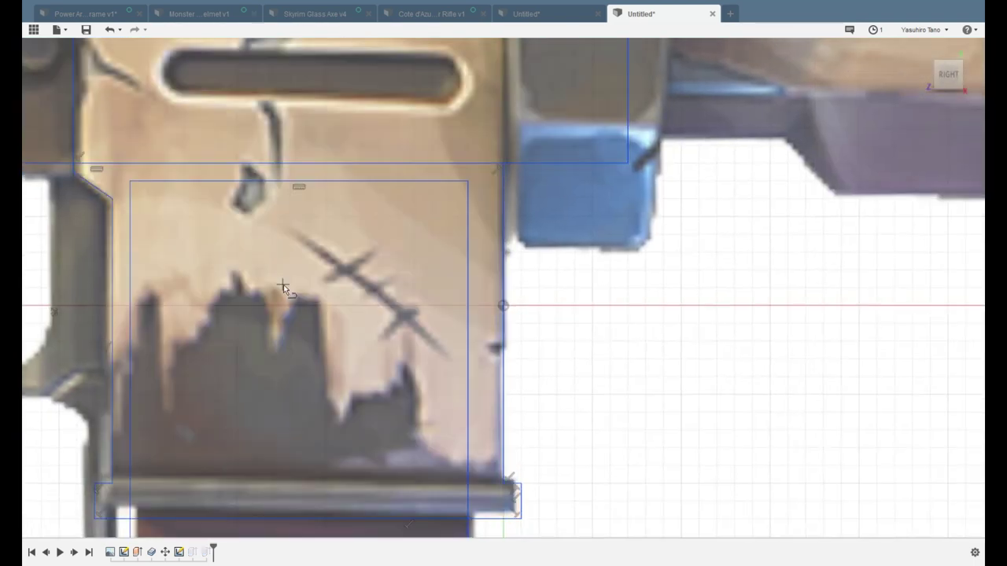
{"action": "scroll", "coordinate": [283, 287], "scroll_direction": "down", "scroll_amount": 6}
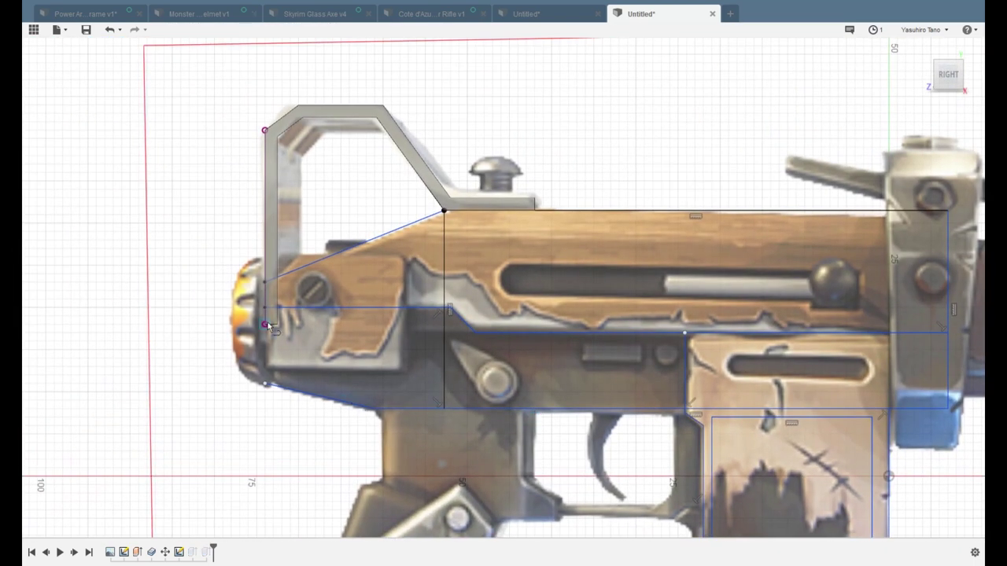
{"action": "left_click", "coordinate": [265, 324]}
{"action": "left_click", "coordinate": [266, 384]}
Extrude the closed rear section of the lower receiver into a solid beside the front section
{"action": "left_click", "coordinate": [375, 330]}
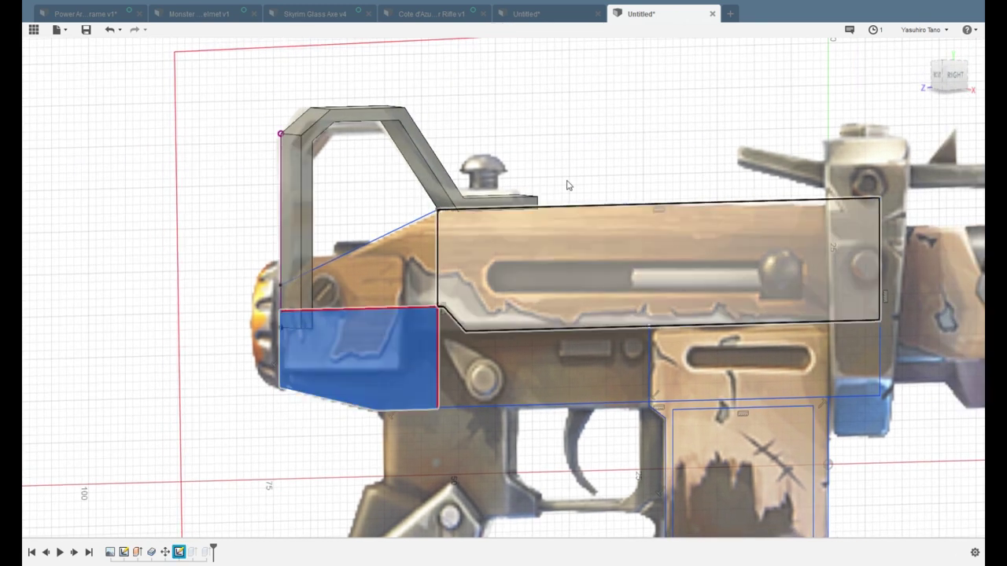
{"action": "key", "text": "e"}
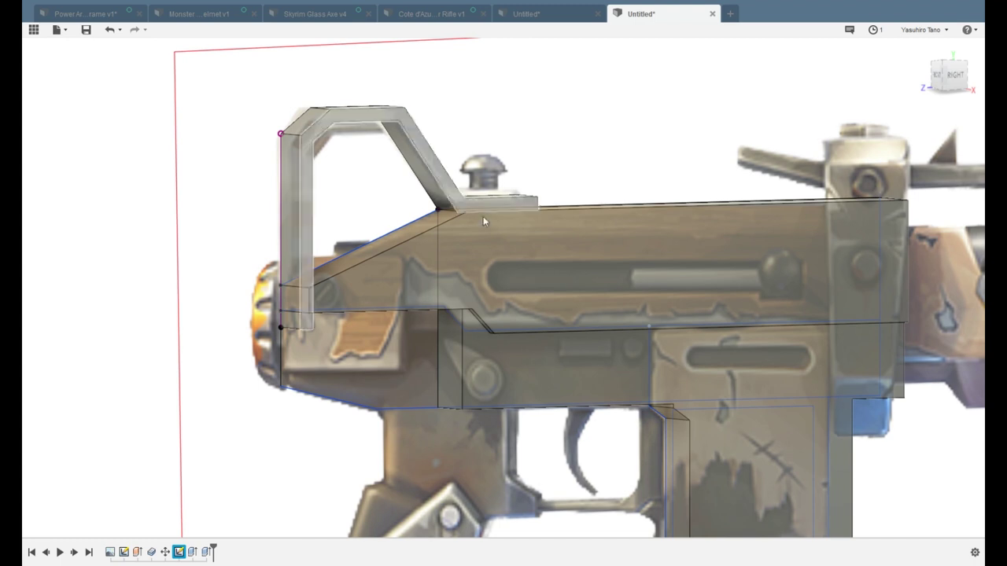
{"action": "left_click", "coordinate": [418, 382]}
{"action": "left_click_drag", "start_coordinate": [373, 360], "coordinate": [405, 362]}
{"action": "left_click", "coordinate": [932, 328]}
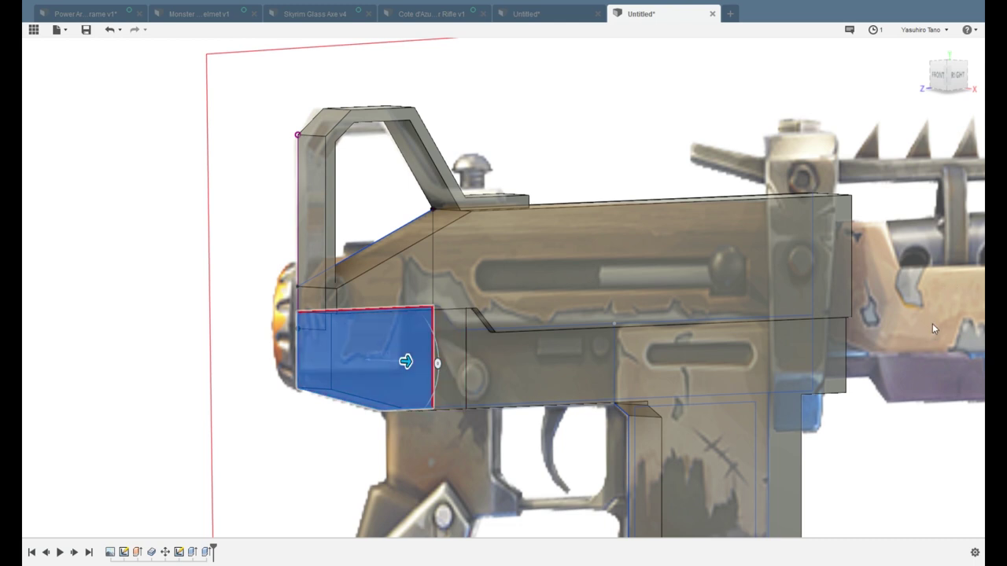
{"action": "left_click", "coordinate": [926, 307]}
Extrude the magazine profile below and inside the housing into a solid body
{"action": "scroll", "coordinate": [612, 343], "scroll_direction": "down", "scroll_amount": 3}
{"action": "middle_click_drag", "start_coordinate": [686, 362], "coordinate": [619, 355], "text": "shift"}
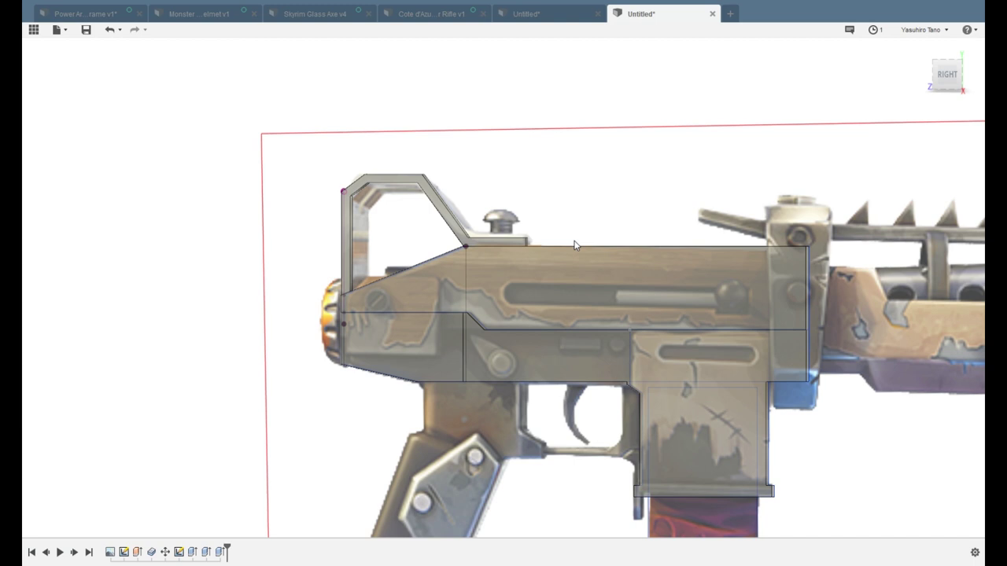
{"action": "middle_click_drag", "start_coordinate": [764, 371], "coordinate": [690, 377]}
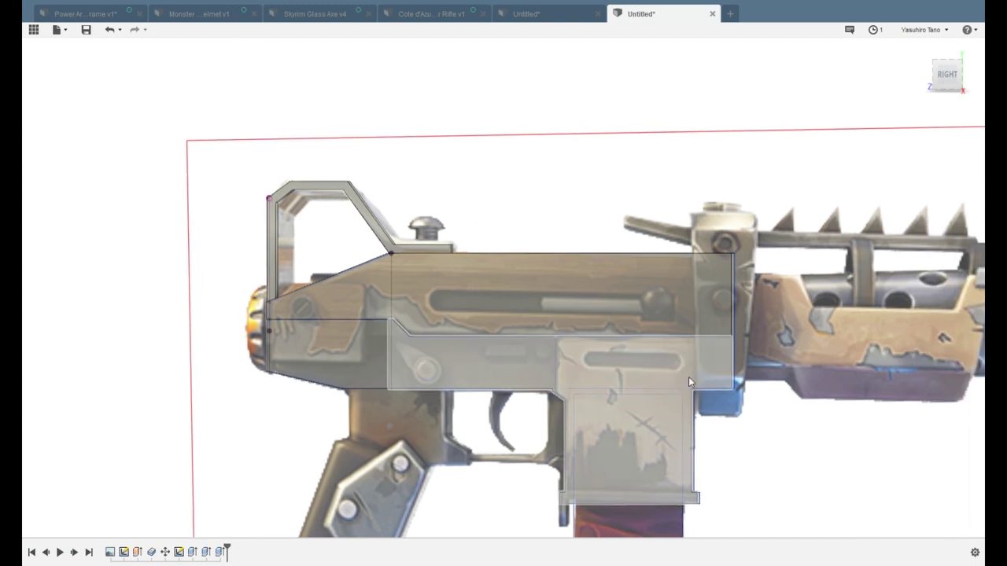
{"action": "scroll", "coordinate": [686, 389], "scroll_direction": "down", "scroll_amount": 4}
{"action": "mouse_move", "coordinate": [759, 411]}
{"action": "middle_mouse_down", "text": "shift"}
{"action": "mouse_move", "coordinate": [720, 427]}
{"action": "mouse_move", "coordinate": [620, 427]}
{"action": "mouse_move", "coordinate": [804, 423]}
{"action": "mouse_move", "coordinate": [763, 420]}
{"action": "middle_mouse_up", "text": "shift"}
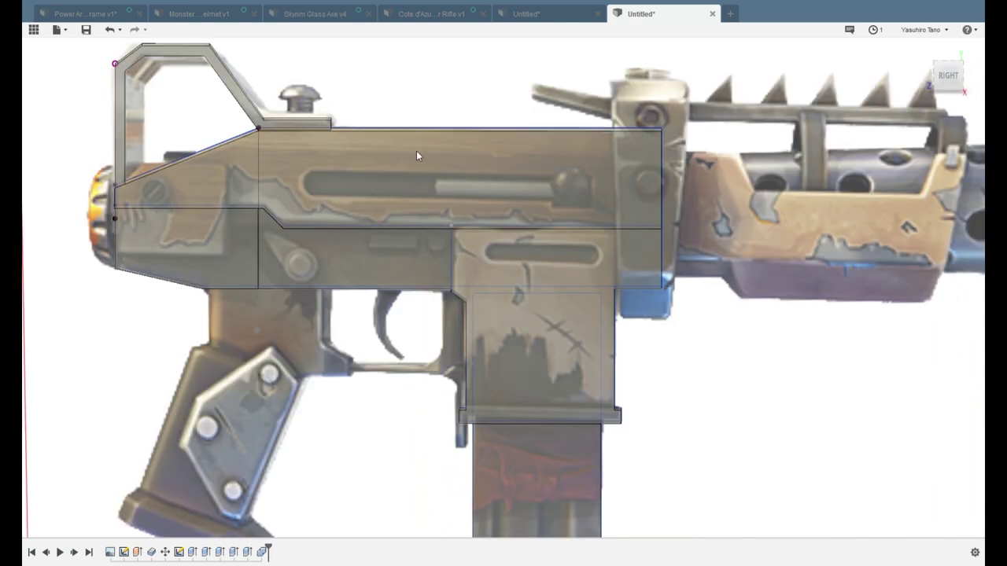
Start a sketch on the lower receiver's side face and draw a circle of diameter 5.00 over the selector switch's pivot
{"action": "left_click", "coordinate": [202, 57]}
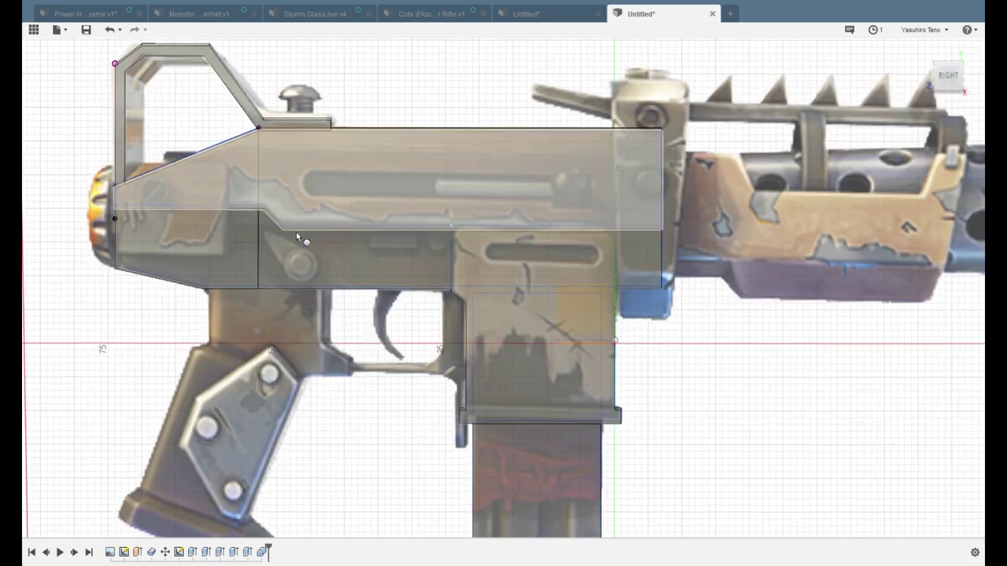
{"action": "left_click", "coordinate": [304, 265]}
{"action": "middle_click_drag", "start_coordinate": [304, 264], "coordinate": [379, 277]}
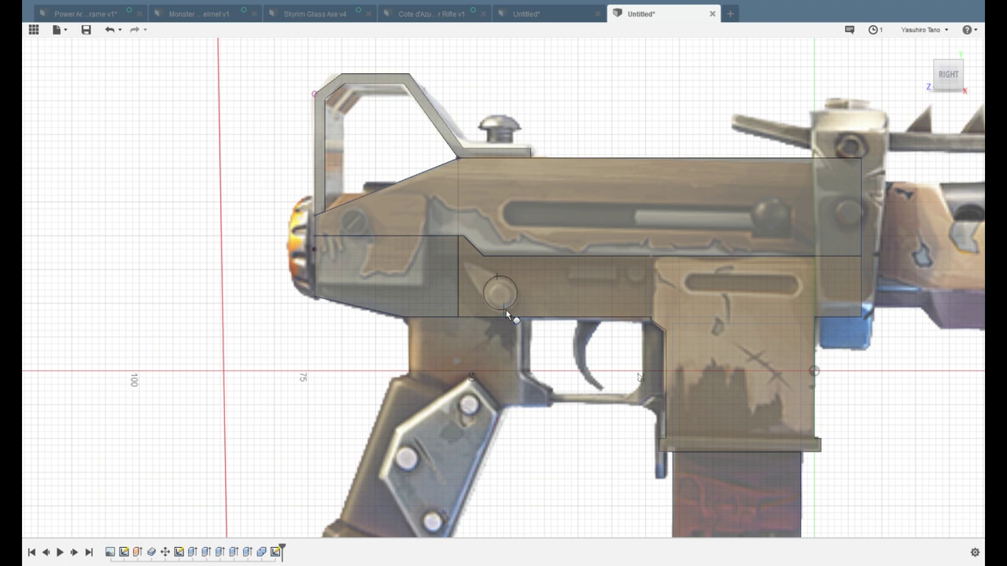
{"action": "left_click", "coordinate": [506, 310]}
Outline the selector lever pointing forward with two converging lines from the circle joined by a rounded arc at the tip
{"action": "scroll", "coordinate": [541, 299], "scroll_direction": "up", "scroll_amount": 4}
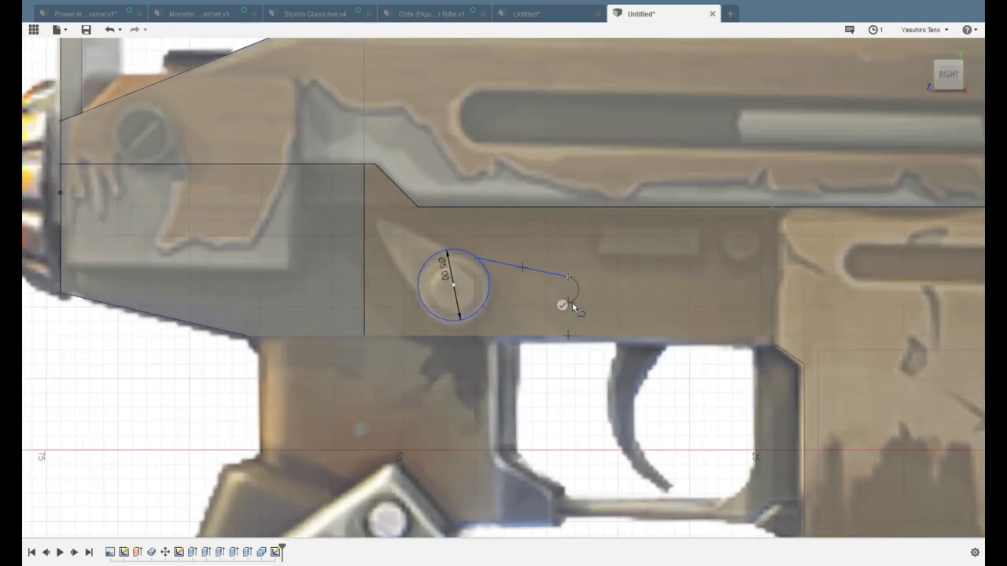
{"action": "left_click", "coordinate": [569, 307]}
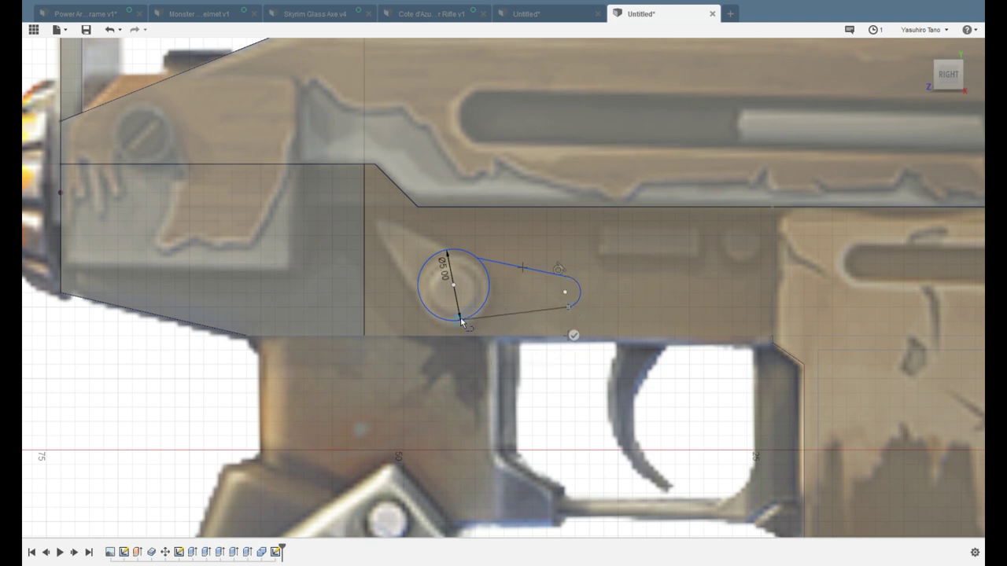
{"action": "left_click", "coordinate": [460, 320]}
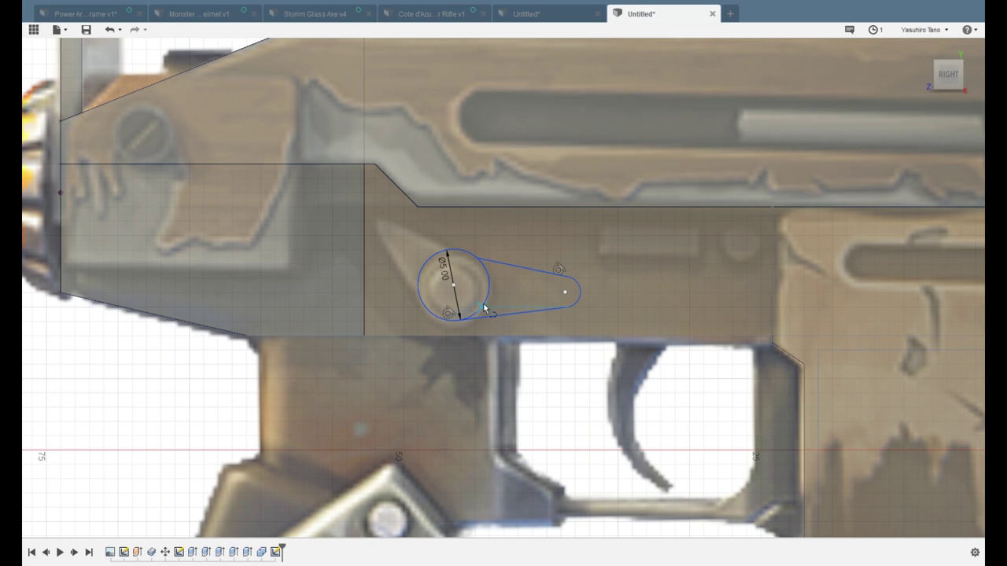
{"action": "key", "text": "e"}
{"action": "left_click", "coordinate": [474, 279]}
{"action": "left_click", "coordinate": [526, 298]}
{"action": "key", "text": "e"}
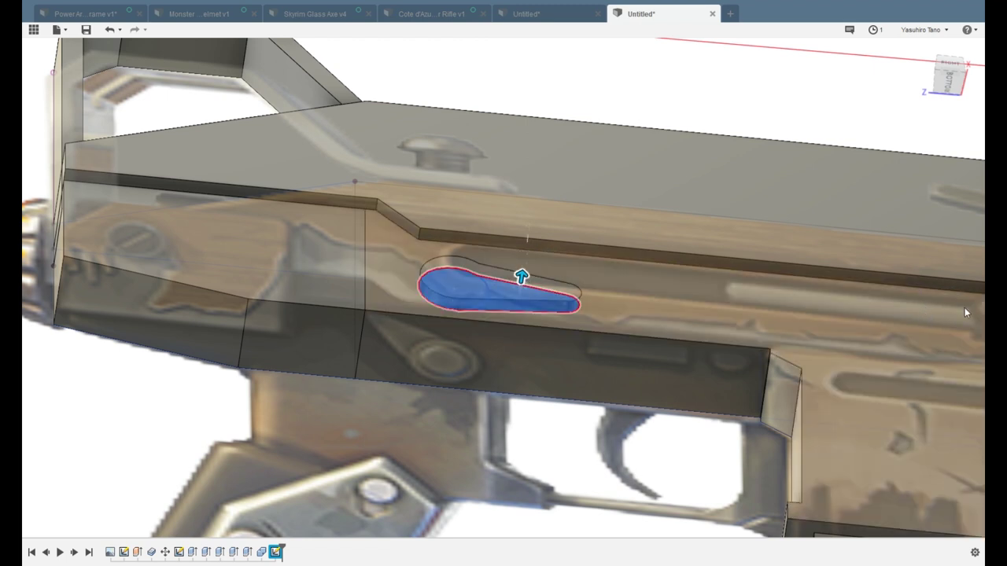
{"action": "key", "text": "Escape"}
Extrude the selector's circular pivot profile outward from the lower receiver's side face
{"action": "left_click", "coordinate": [462, 291]}
{"action": "left_click", "coordinate": [464, 288]}
{"action": "key", "text": "e"}
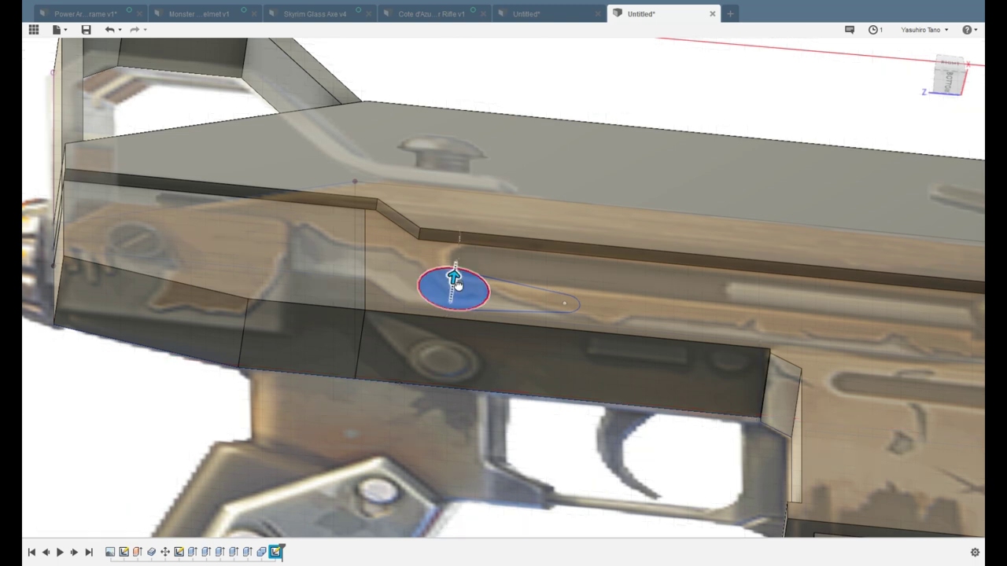
{"action": "left_click_drag", "start_coordinate": [469, 271], "coordinate": [470, 273]}
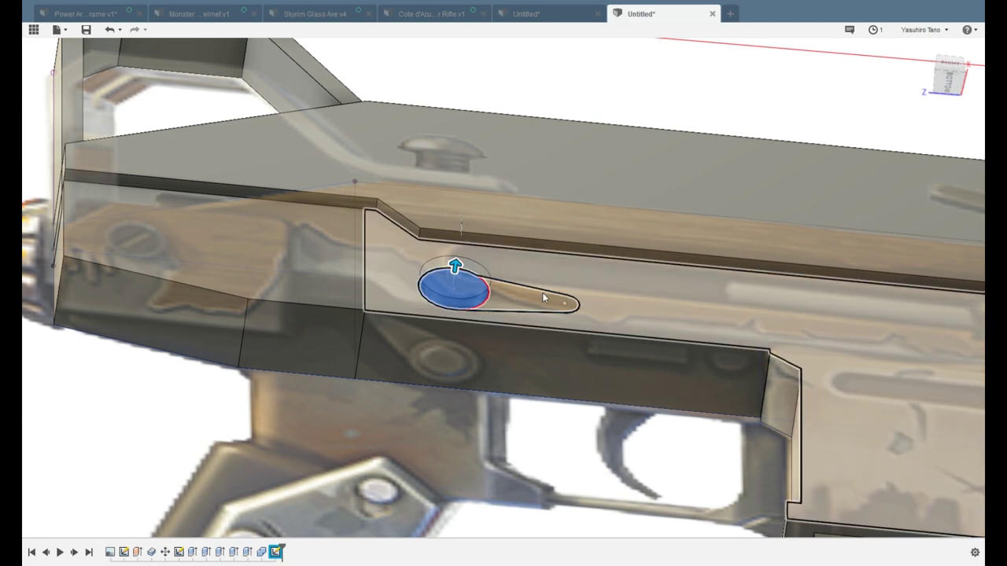
{"action": "scroll", "coordinate": [463, 269], "scroll_direction": "up", "scroll_amount": 2}
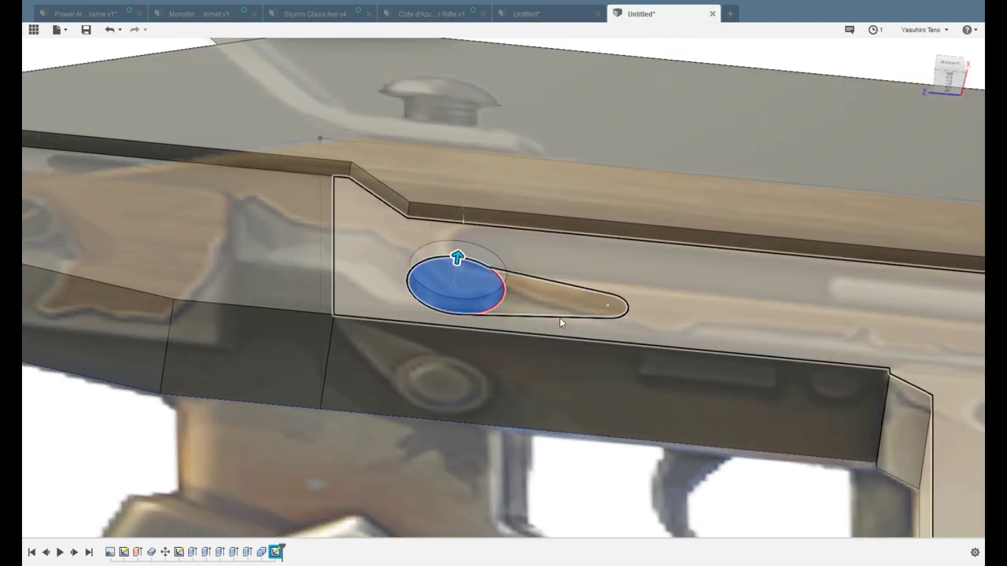
{"action": "key", "text": "Return"}
Extrude the selector's tapered lever profile outward beside the circular pivot
{"action": "key", "text": "e"}
{"action": "left_click", "coordinate": [553, 297]}
{"action": "left_click_drag", "start_coordinate": [553, 302], "coordinate": [554, 292]}
{"action": "key", "text": "Return"}
Undo the extrusions of the selector's pivot and lever
{"action": "scroll", "coordinate": [550, 293], "scroll_direction": "down", "scroll_amount": 3}
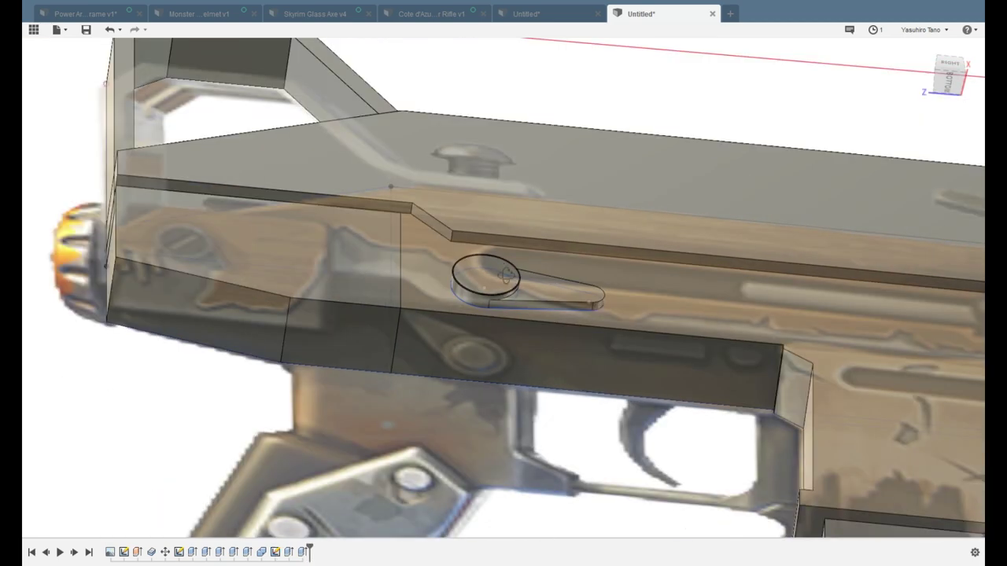
{"action": "middle_click_drag", "start_coordinate": [550, 293], "coordinate": [539, 326], "text": "shift"}
{"action": "key", "text": "ctrl+z"}
Extrude the selector's pivot circle and tapered lever profile again from the lower receiver's side face and combine the two bodies
{"action": "double_click", "coordinate": [510, 293]}
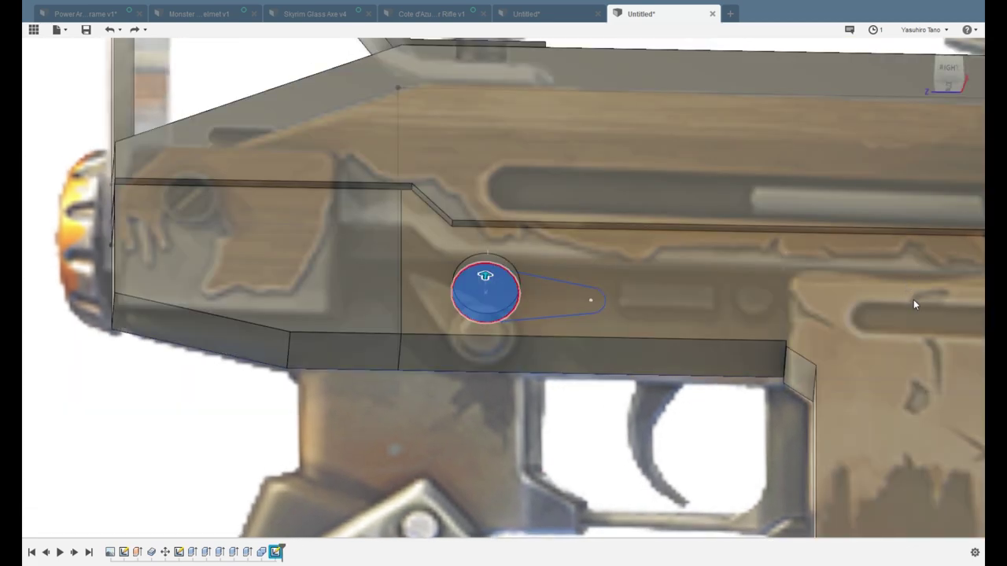
{"action": "left_click", "coordinate": [913, 299]}
{"action": "key", "text": "e"}
{"action": "left_click", "coordinate": [544, 294]}
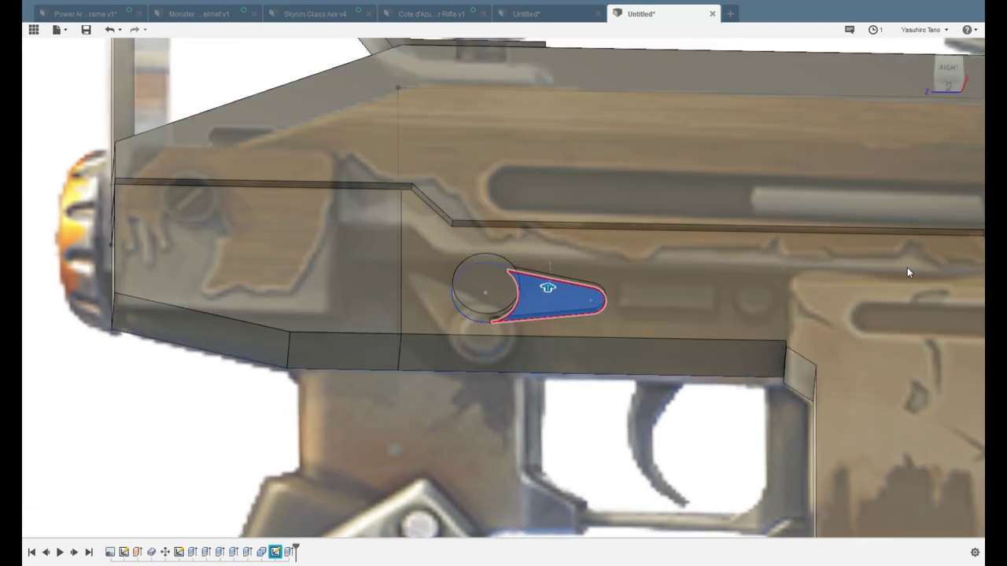
{"action": "key", "text": "Escape"}
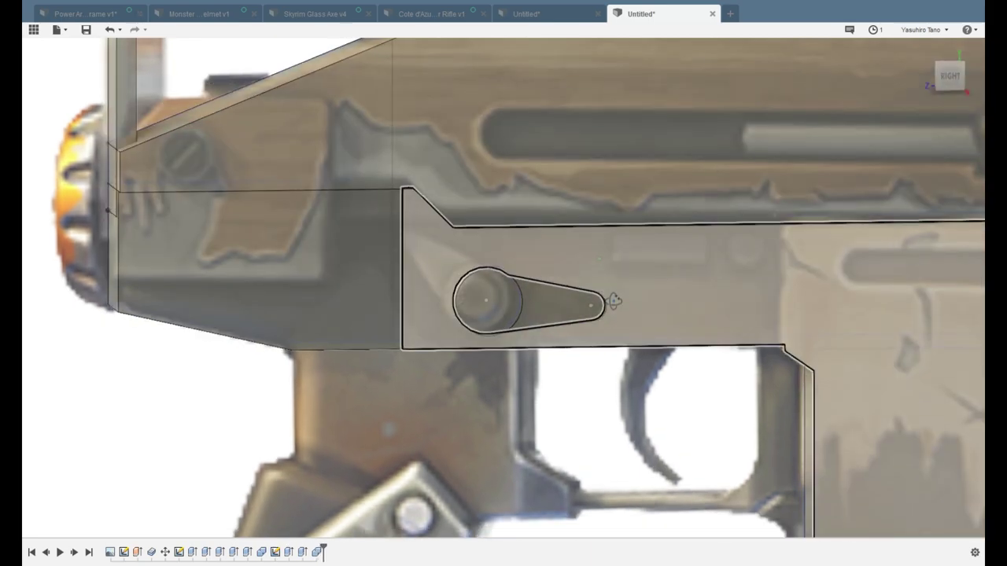
Sketch a smaller concentric circle on the selector's pivot and extrude it outward as a raised boss
{"action": "left_click", "coordinate": [152, 120]}
{"action": "left_click", "coordinate": [495, 308]}
{"action": "left_click", "coordinate": [495, 290]}
{"action": "left_click", "coordinate": [509, 304]}
{"action": "key", "text": "e"}
{"action": "left_click", "coordinate": [495, 325]}
{"action": "scroll", "coordinate": [487, 319], "scroll_direction": "up", "scroll_amount": 3}
{"action": "left_click_drag", "start_coordinate": [474, 307], "coordinate": [474, 292]}
{"action": "left_click", "coordinate": [921, 306]}
Fillet the outer edge of the raised boss on the selector's pivot
{"action": "key", "text": "f"}
{"action": "left_click", "coordinate": [524, 313]}
{"action": "left_click_drag", "start_coordinate": [526, 314], "coordinate": [642, 406]}
{"action": "left_click", "coordinate": [947, 305]}
{"action": "scroll", "coordinate": [659, 435], "scroll_direction": "down", "scroll_amount": 5}
Rotate the selector so its lever points up toward the rear as in the reference, and combine it with the lower receiver
{"action": "left_click", "coordinate": [948, 63]}
{"action": "key", "text": "m"}
{"action": "left_click", "coordinate": [542, 338]}
{"action": "key", "text": "Return"}
{"action": "left_click", "coordinate": [395, 355]}
{"action": "left_click", "coordinate": [479, 372]}
{"action": "key", "text": "Return"}
{"action": "scroll", "coordinate": [479, 371], "scroll_direction": "down", "scroll_amount": 4}
{"action": "middle_click_drag", "start_coordinate": [511, 346], "coordinate": [543, 343], "text": "shift"}
{"action": "middle_click_drag", "start_coordinate": [825, 353], "coordinate": [576, 318]}
{"action": "middle_click_drag", "start_coordinate": [440, 281], "coordinate": [504, 303], "text": "shift"}
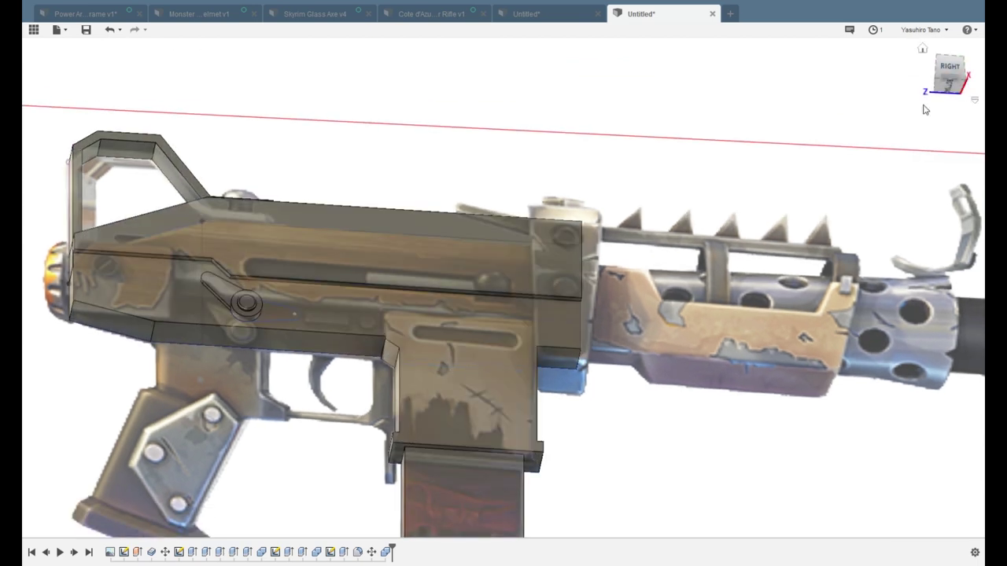
Try to close off the magazine well's upper area with vertical lines in the side-profile sketch and extrude the enclosed regions
{"action": "left_click", "coordinate": [948, 73]}
{"action": "scroll", "coordinate": [436, 373], "scroll_direction": "up", "scroll_amount": 3}
{"action": "double_click", "coordinate": [400, 368]}
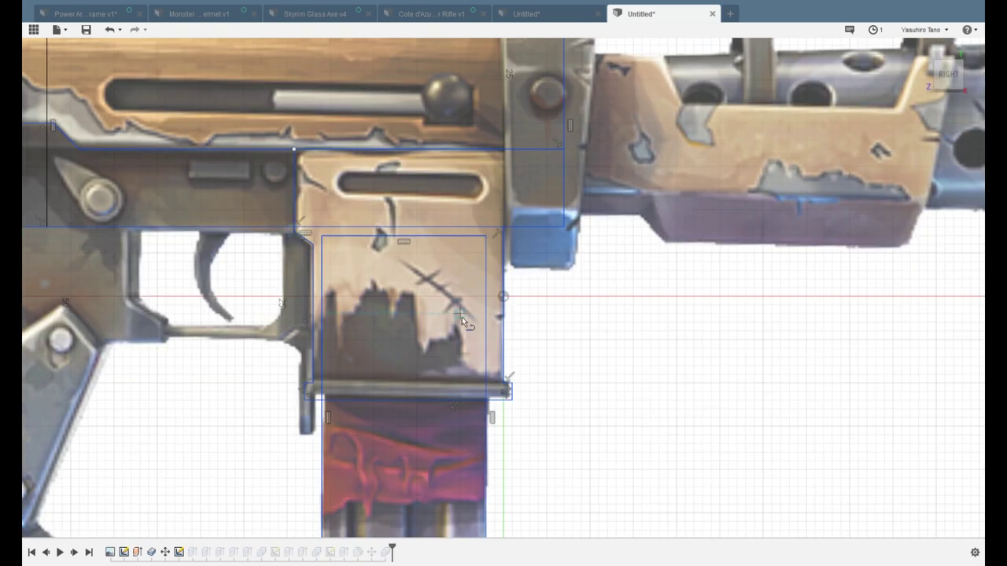
{"action": "middle_click_drag", "start_coordinate": [461, 317], "coordinate": [542, 423]}
{"action": "left_click", "coordinate": [583, 256]}
{"action": "key", "text": "e"}
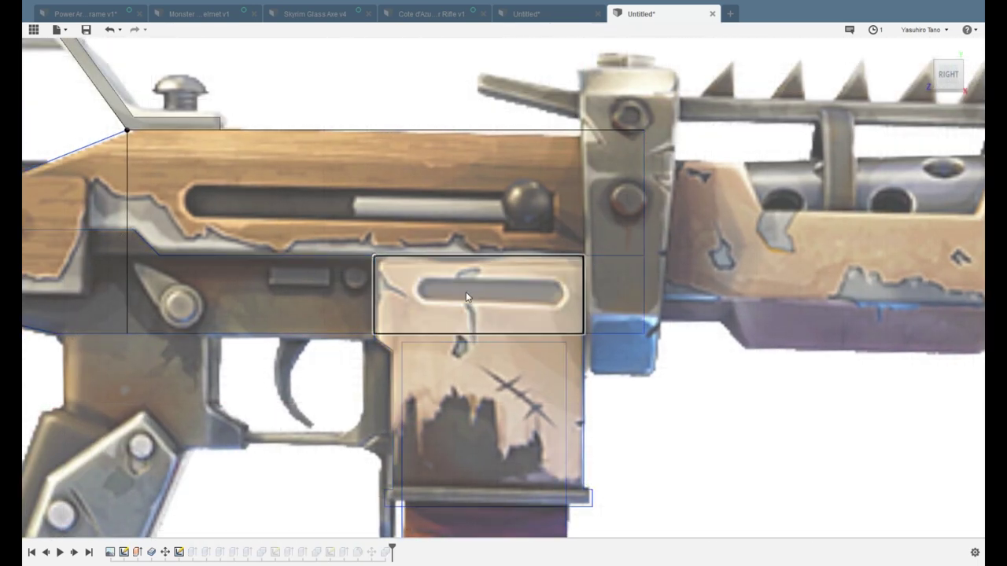
{"action": "left_click", "coordinate": [535, 302]}
{"action": "left_click", "coordinate": [574, 378]}
{"action": "left_click", "coordinate": [481, 425]}
{"action": "middle_click_drag", "start_coordinate": [481, 424], "coordinate": [493, 411], "text": "shift"}
{"action": "key", "text": "Return"}
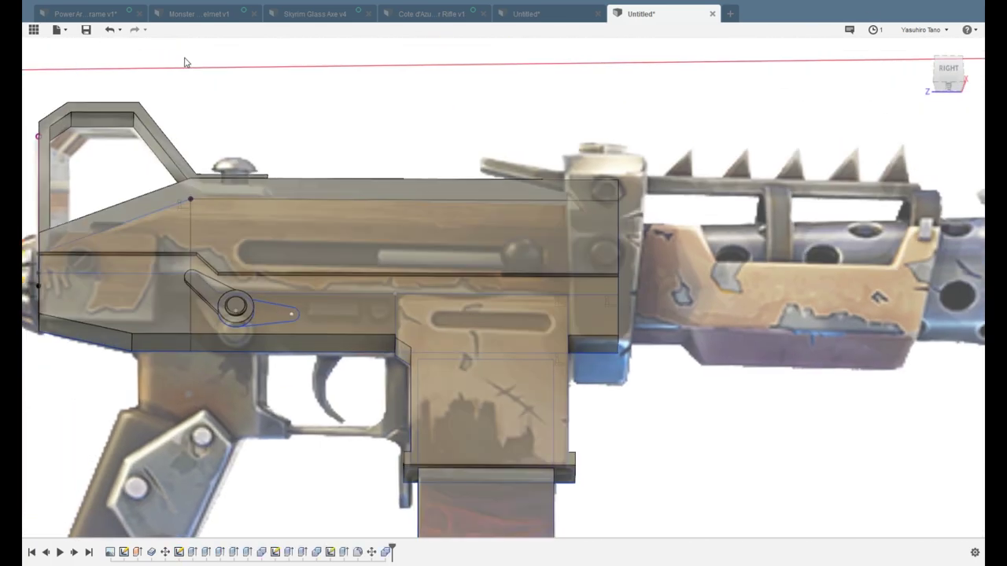
Sketch the magazine well's top edge, rear edge and angled rear corner on the lower receiver's side face
{"action": "left_click", "coordinate": [459, 301]}
{"action": "left_click", "coordinate": [948, 72]}
{"action": "left_click", "coordinate": [150, 58]}
{"action": "left_click", "coordinate": [504, 173]}
{"action": "left_click", "coordinate": [330, 174]}
{"action": "scroll", "coordinate": [332, 237], "scroll_direction": "up", "scroll_amount": 5}
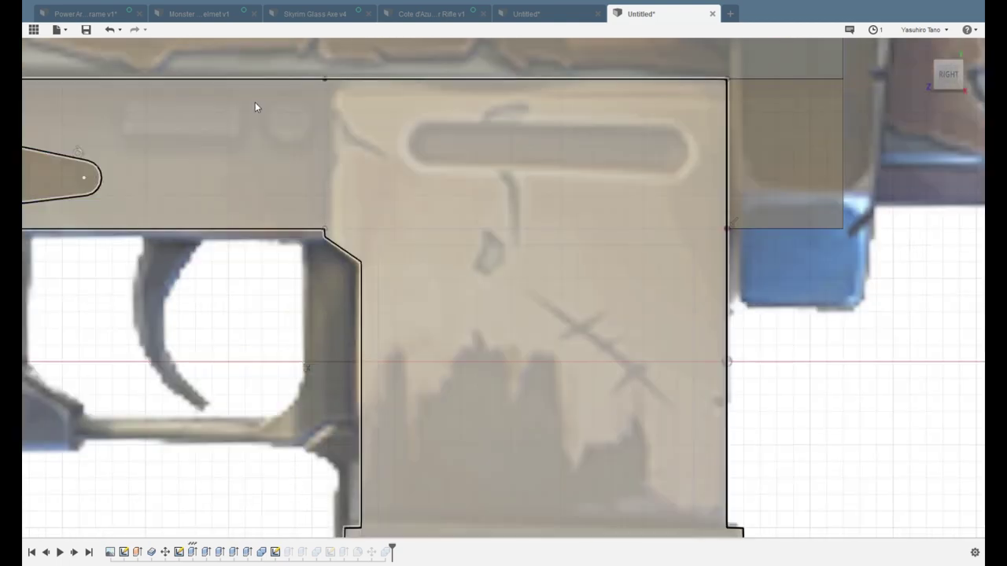
{"action": "left_click", "coordinate": [325, 229]}
{"action": "left_click", "coordinate": [325, 236]}
{"action": "left_click", "coordinate": [361, 261]}
Complete the magazine well outline around its projecting bottom lip and up along the front edge
{"action": "middle_click_drag", "start_coordinate": [361, 527], "coordinate": [342, 372]}
{"action": "left_click", "coordinate": [342, 372]}
{"action": "left_click", "coordinate": [325, 372]}
{"action": "left_click", "coordinate": [326, 405]}
{"action": "left_click", "coordinate": [724, 405]}
{"action": "left_click", "coordinate": [724, 372]}
{"action": "left_click", "coordinate": [708, 372]}
{"action": "middle_click_drag", "start_coordinate": [708, 73], "coordinate": [672, 249]}
{"action": "left_click", "coordinate": [673, 249]}
{"action": "left_click", "coordinate": [495, 328]}
{"action": "left_click", "coordinate": [150, 57]}
{"action": "left_click", "coordinate": [271, 250]}
{"action": "left_click", "coordinate": [270, 100]}
Extrude the magazine well profile slightly outward from the lower receiver's side face
{"action": "scroll", "coordinate": [545, 264], "scroll_direction": "down", "scroll_amount": 6}
{"action": "scroll", "coordinate": [553, 247], "scroll_direction": "up", "scroll_amount": 4}
{"action": "middle_click_drag", "start_coordinate": [545, 267], "coordinate": [630, 370], "text": "shift"}
{"action": "key", "text": "e"}
{"action": "left_click", "coordinate": [639, 405]}
{"action": "left_click_drag", "start_coordinate": [621, 413], "coordinate": [618, 406]}
{"action": "key", "text": "Return"}
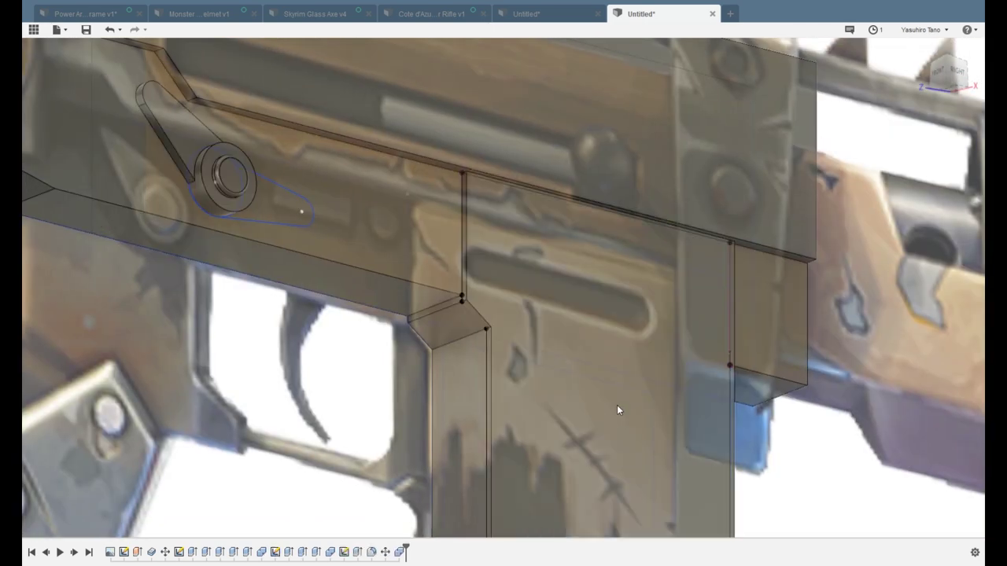
Sketch a horizontal slot near the magazine well's upper edge as a rectangle with rounded arcs on both ends
{"action": "scroll", "coordinate": [617, 405], "scroll_direction": "down", "scroll_amount": 4}
{"action": "left_click", "coordinate": [965, 71]}
{"action": "key", "text": "l"}
{"action": "left_click", "coordinate": [549, 345]}
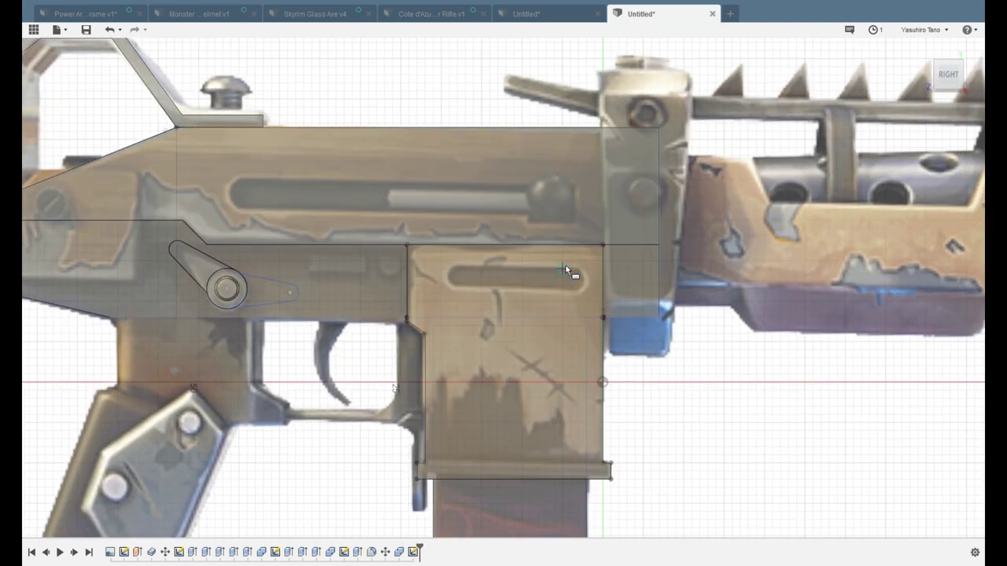
{"action": "left_click", "coordinate": [563, 268]}
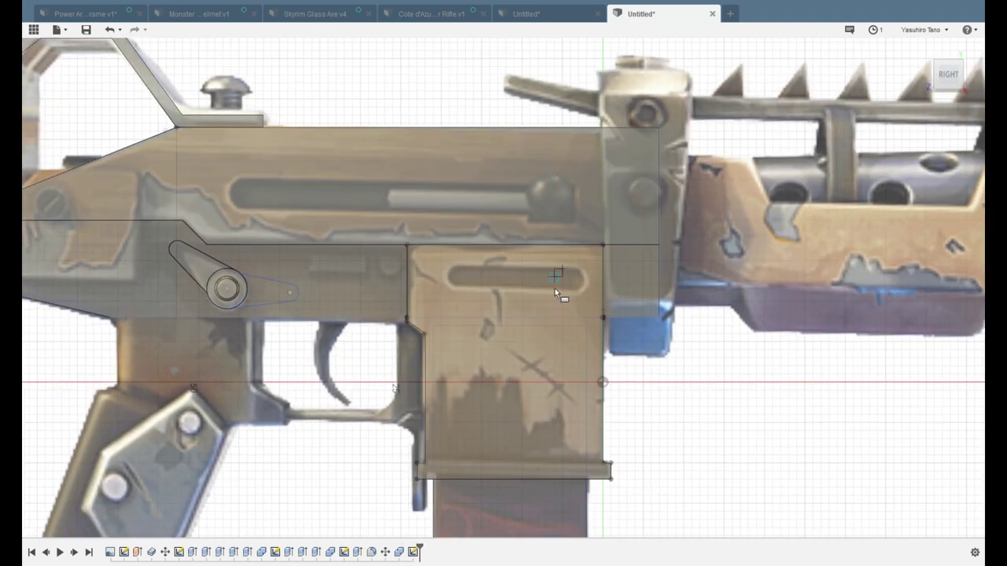
{"action": "left_click", "coordinate": [451, 292]}
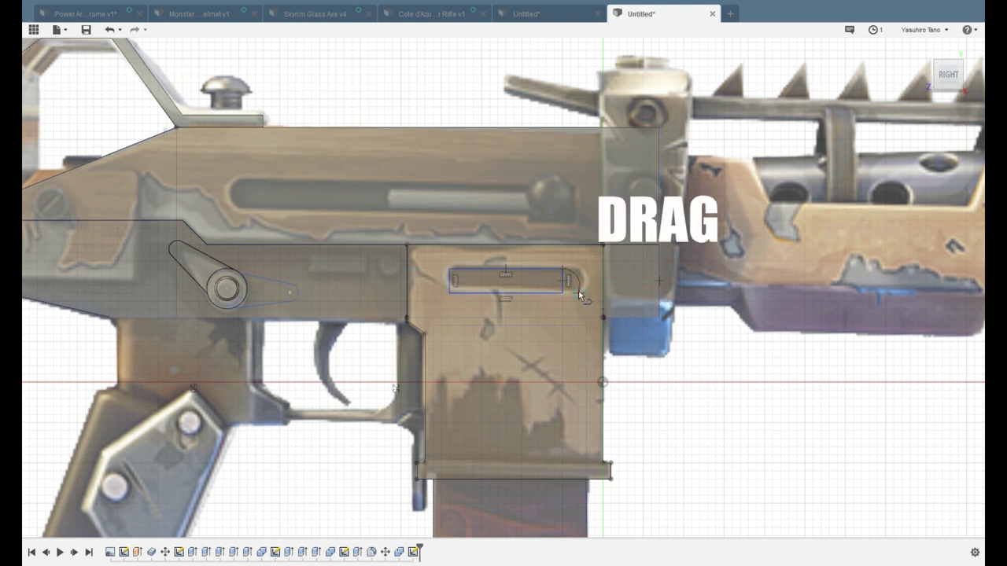
{"action": "left_click_drag", "start_coordinate": [567, 294], "coordinate": [564, 294]}
{"action": "left_click_drag", "start_coordinate": [452, 270], "coordinate": [451, 293]}
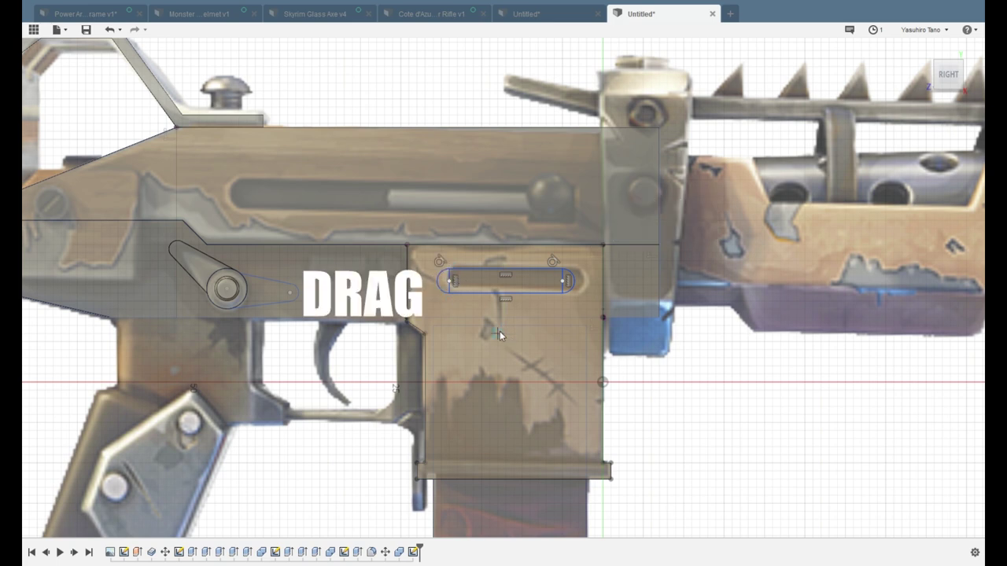
Extrude the slot profile, including both rounded ends, as a separate body on the magazine well
{"action": "key", "text": "e"}
{"action": "left_click", "coordinate": [543, 334]}
{"action": "scroll", "coordinate": [482, 331], "scroll_direction": "up", "scroll_amount": 3}
{"action": "left_click", "coordinate": [507, 332]}
{"action": "left_click", "coordinate": [717, 332]}
{"action": "middle_click_drag", "start_coordinate": [668, 383], "coordinate": [669, 336], "text": "shift"}
{"action": "left_click_drag", "start_coordinate": [719, 327], "coordinate": [727, 361]}
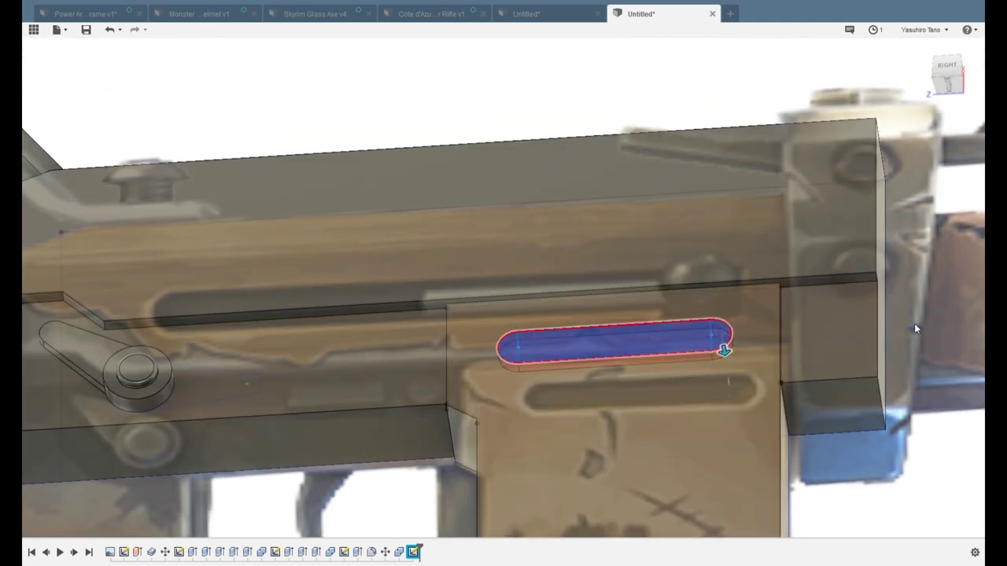
{"action": "left_click", "coordinate": [922, 303]}
{"action": "left_click", "coordinate": [917, 204]}
{"action": "key", "text": "Return"}
Shift the slot body lengthwise to match the reference image and combine it with the magazine well
{"action": "key", "text": "m"}
{"action": "left_click", "coordinate": [656, 334]}
{"action": "left_click", "coordinate": [947, 67]}
{"action": "left_click_drag", "start_coordinate": [624, 407], "coordinate": [640, 407]}
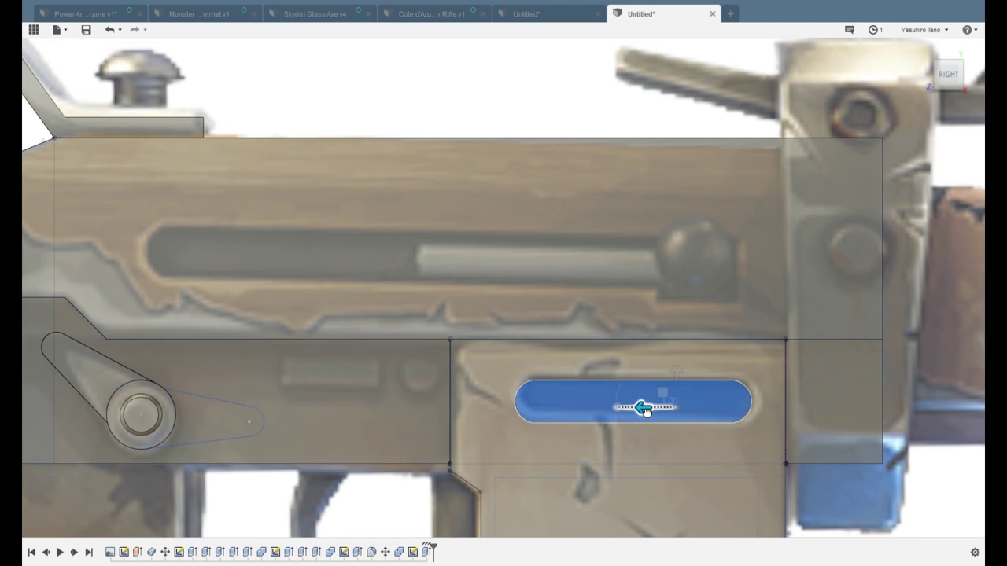
{"action": "key", "text": "Return"}
{"action": "left_click", "coordinate": [523, 298]}
{"action": "left_click", "coordinate": [917, 217]}
{"action": "key", "text": "Return"}
Hide the receiver bodies and sketch a narrow vertical groove with a rounded lower end along the rear of the magazine's side face
{"action": "scroll", "coordinate": [696, 425], "scroll_direction": "down", "scroll_amount": 4}
{"action": "middle_click_drag", "start_coordinate": [704, 444], "coordinate": [534, 229]}
{"action": "scroll", "coordinate": [606, 319], "scroll_direction": "down", "scroll_amount": 1}
{"action": "middle_click_drag", "start_coordinate": [430, 305], "coordinate": [368, 272]}
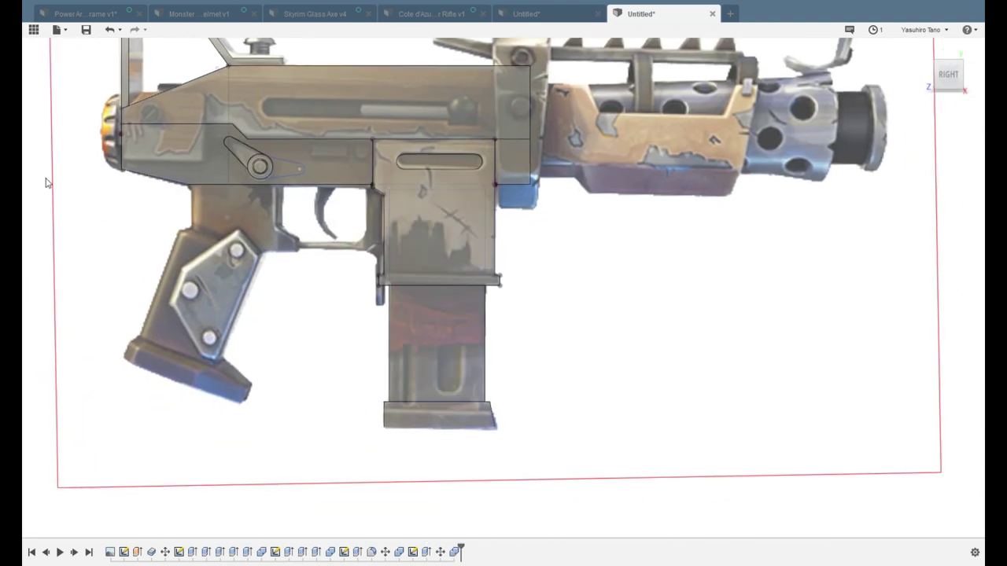
{"action": "left_click", "coordinate": [458, 366]}
{"action": "key", "text": "r"}
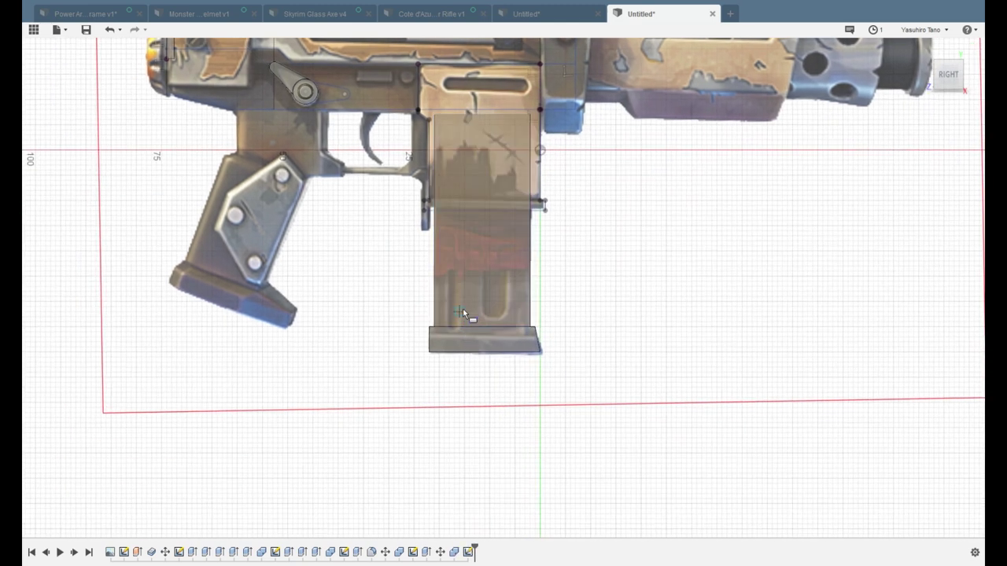
{"action": "left_click", "coordinate": [461, 315]}
{"action": "left_click", "coordinate": [453, 109]}
{"action": "scroll", "coordinate": [464, 291], "scroll_direction": "up", "scroll_amount": 2}
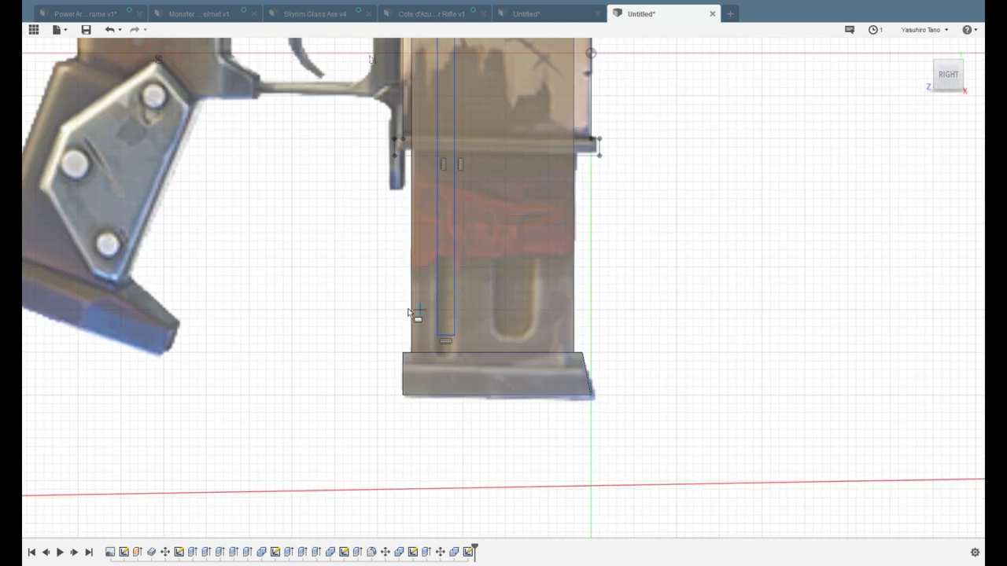
{"action": "left_click", "coordinate": [438, 335]}
{"action": "left_click", "coordinate": [455, 335]}
Sketch a second, wider vertical groove with a rounded lower end in front of the narrow one on the magazine
{"action": "key", "text": "r"}
{"action": "scroll", "coordinate": [534, 262], "scroll_direction": "down", "scroll_amount": 1}
{"action": "middle_click_drag", "start_coordinate": [534, 263], "coordinate": [424, 308]}
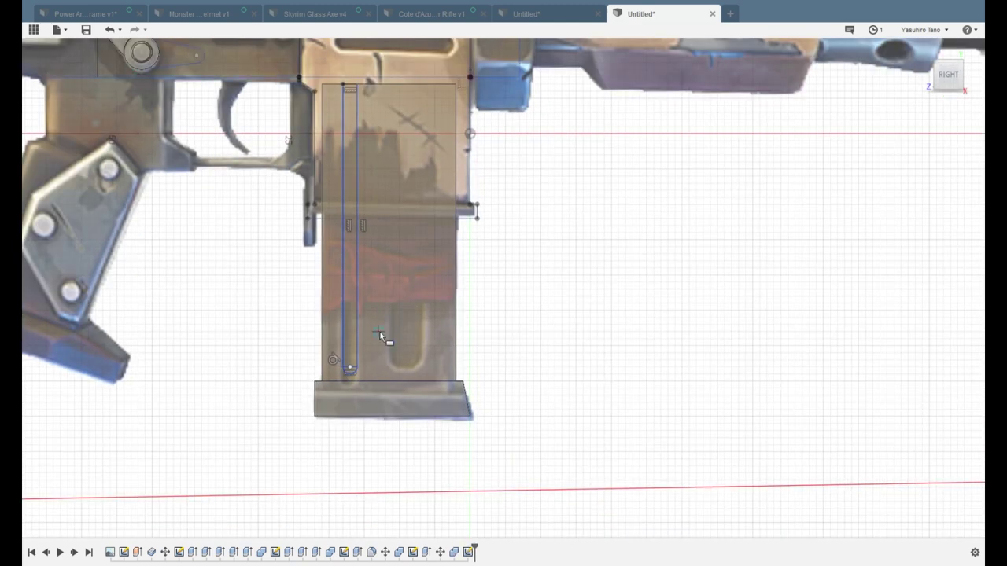
{"action": "scroll", "coordinate": [396, 355], "scroll_direction": "up", "scroll_amount": 3}
{"action": "left_click", "coordinate": [440, 353]}
{"action": "middle_click_drag", "start_coordinate": [393, 95], "coordinate": [373, 374]}
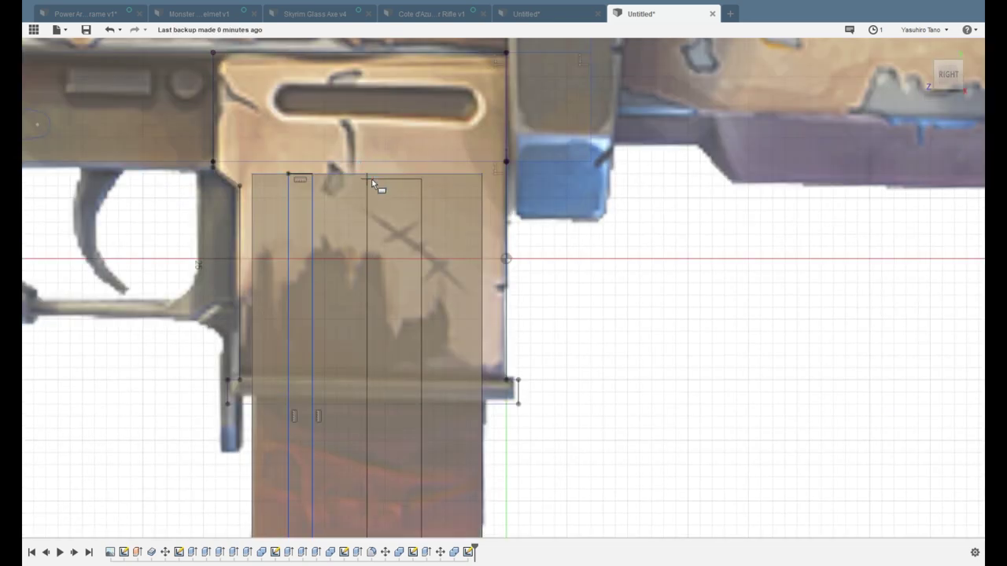
{"action": "left_click", "coordinate": [367, 177]}
{"action": "scroll", "coordinate": [393, 153], "scroll_direction": "down", "scroll_amount": 2}
{"action": "left_click", "coordinate": [381, 425]}
{"action": "left_click", "coordinate": [412, 425]}
Extrude both magazine groove profiles with their rounded ends and show the receiver bodies again
{"action": "key", "text": "e"}
{"action": "scroll", "coordinate": [398, 437], "scroll_direction": "up", "scroll_amount": 5}
{"action": "left_click", "coordinate": [399, 393]}
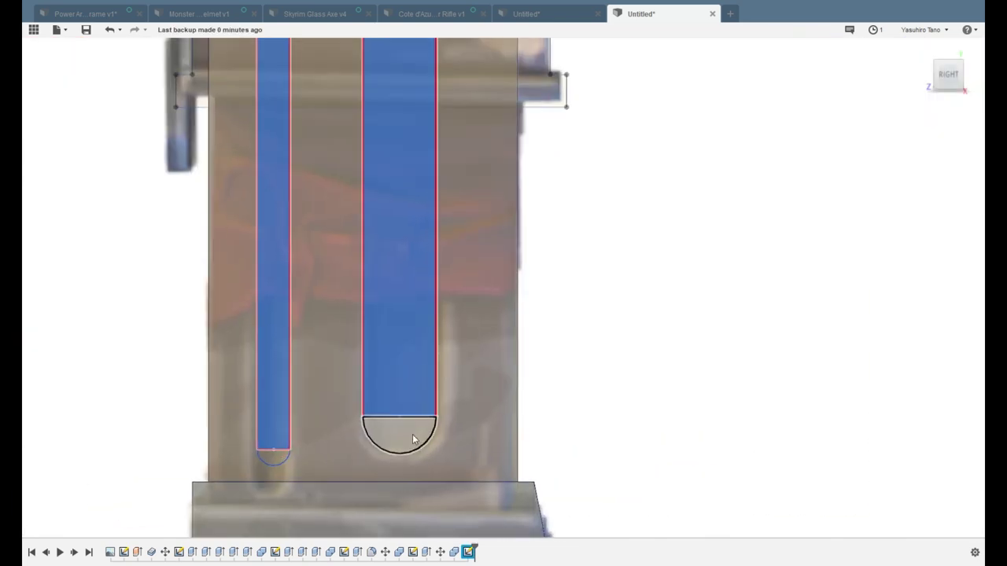
{"action": "left_click", "coordinate": [414, 436]}
{"action": "left_click", "coordinate": [274, 457]}
{"action": "middle_click_drag", "start_coordinate": [275, 456], "coordinate": [291, 419], "text": "shift"}
{"action": "scroll", "coordinate": [262, 452], "scroll_direction": "up", "scroll_amount": 1}
{"action": "left_click_drag", "start_coordinate": [276, 448], "coordinate": [283, 461]}
{"action": "scroll", "coordinate": [461, 365], "scroll_direction": "down", "scroll_amount": 8}
{"action": "middle_click_drag", "start_coordinate": [461, 365], "coordinate": [442, 460], "text": "shift"}
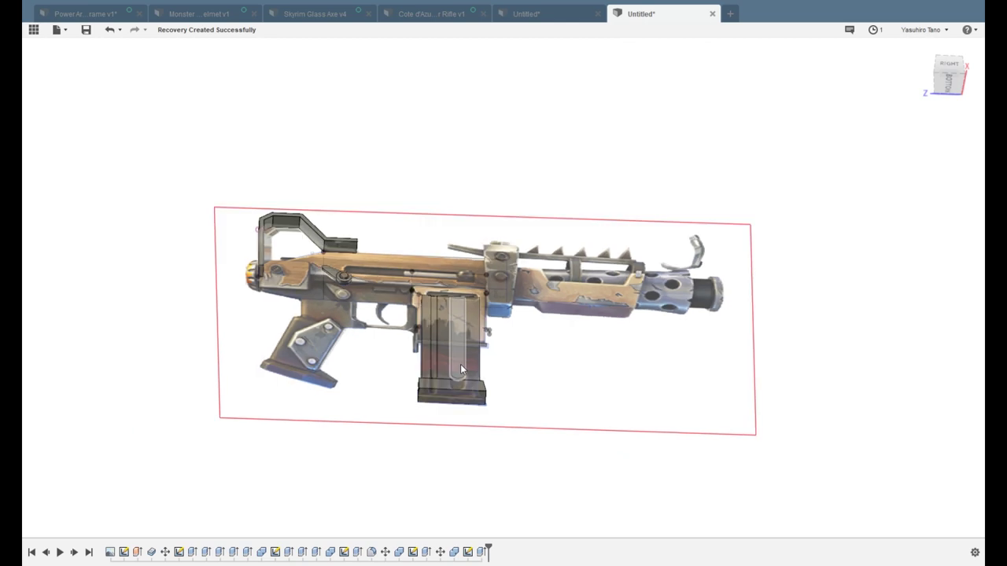
{"action": "left_click", "coordinate": [62, 187]}
{"action": "scroll", "coordinate": [536, 338], "scroll_direction": "down", "scroll_amount": 2}
{"action": "middle_click_drag", "start_coordinate": [537, 338], "coordinate": [519, 350], "text": "shift"}
{"action": "scroll", "coordinate": [503, 338], "scroll_direction": "up", "scroll_amount": 4}
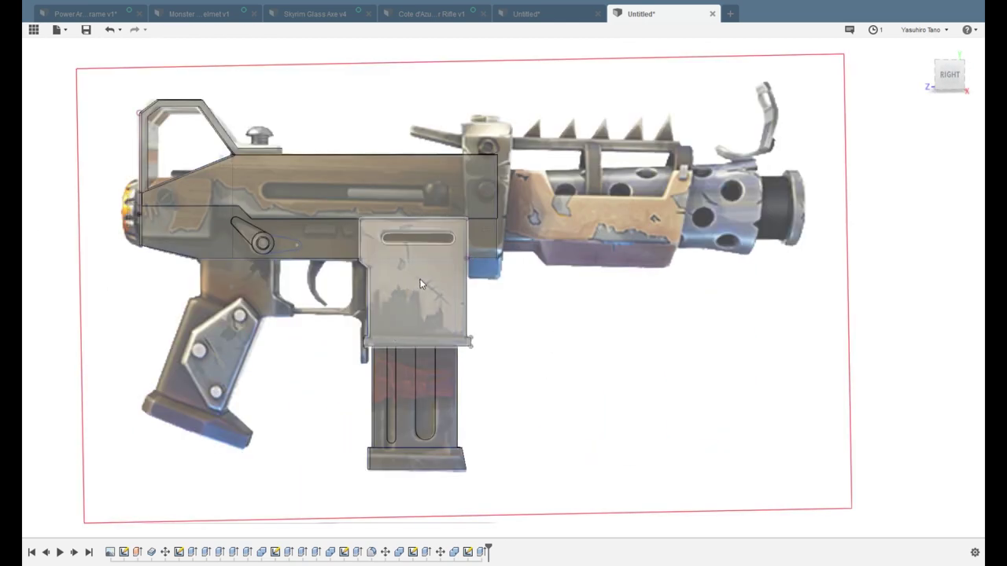
Chamfer the upper receiver's long top side edge and its sloping rear edge
{"action": "middle_click_drag", "start_coordinate": [420, 280], "coordinate": [449, 294], "text": "shift"}
{"action": "scroll", "coordinate": [379, 170], "scroll_direction": "up", "scroll_amount": 3}
{"action": "left_click", "coordinate": [379, 166]}
{"action": "left_click", "coordinate": [169, 219], "text": "shift"}
{"action": "left_click", "coordinate": [320, 117]}
{"action": "middle_click_drag", "start_coordinate": [346, 145], "coordinate": [393, 166], "text": "shift"}
{"action": "scroll", "coordinate": [394, 168], "scroll_direction": "up", "scroll_amount": 2}
{"action": "left_click_drag", "start_coordinate": [250, 228], "coordinate": [257, 242]}
{"action": "key", "text": "Return"}
{"action": "scroll", "coordinate": [393, 283], "scroll_direction": "down", "scroll_amount": 4}
Combine the upper receiver with the rear sight frame on top of it
{"action": "middle_click_drag", "start_coordinate": [409, 293], "coordinate": [356, 253], "text": "shift"}
{"action": "scroll", "coordinate": [331, 266], "scroll_direction": "up", "scroll_amount": 4}
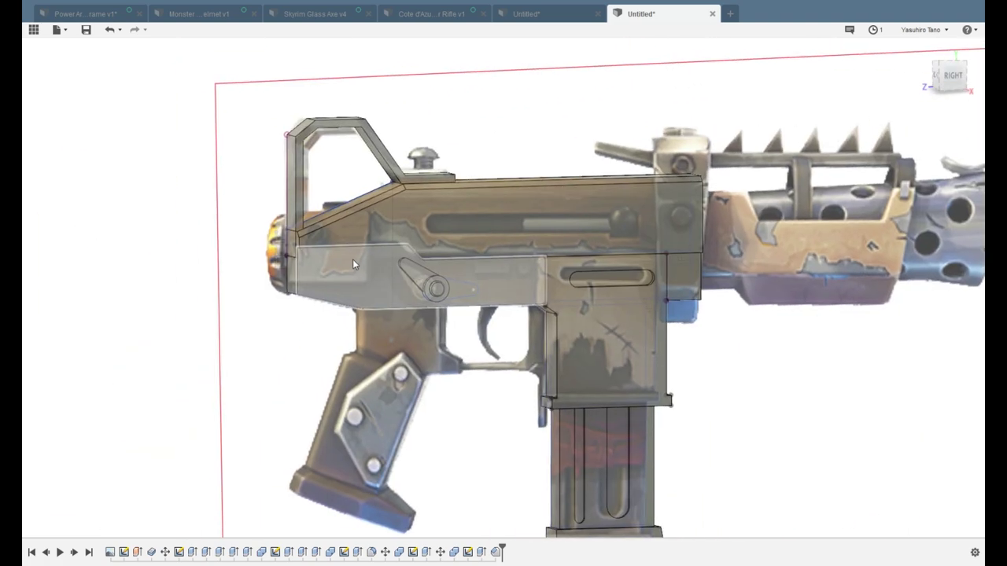
{"action": "left_click", "coordinate": [331, 61]}
{"action": "left_click", "coordinate": [368, 215]}
{"action": "left_click", "coordinate": [369, 131]}
{"action": "left_click", "coordinate": [913, 273]}
{"action": "left_click", "coordinate": [952, 76]}
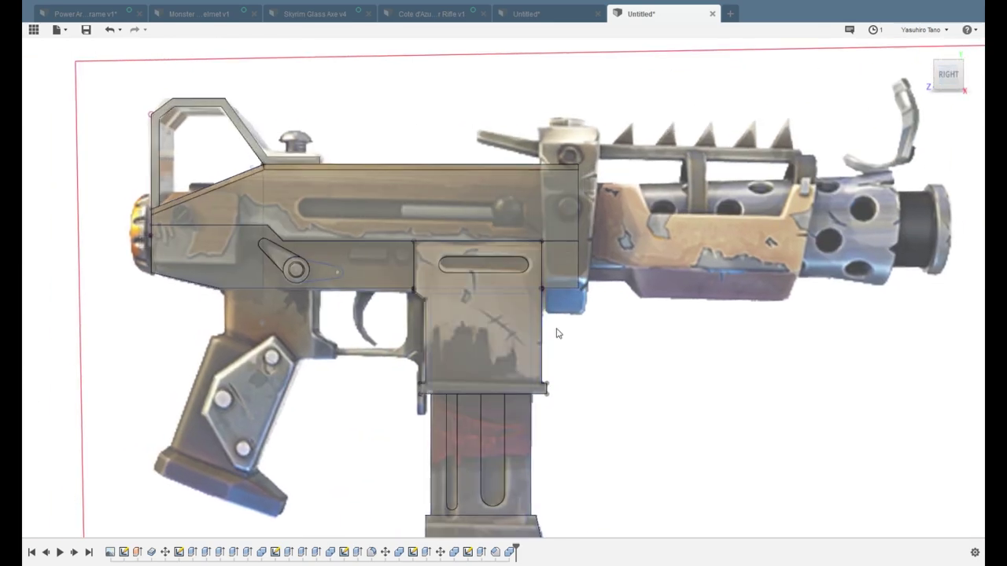
Sketch a circle for the barrel on the front face of the receiver
{"action": "middle_click_drag", "start_coordinate": [631, 304], "coordinate": [409, 303], "text": "shift"}
{"action": "left_click", "coordinate": [221, 54]}
{"action": "left_click", "coordinate": [537, 276]}
{"action": "middle_click_drag", "start_coordinate": [441, 252], "coordinate": [613, 291], "text": "shift"}
{"action": "left_click", "coordinate": [515, 268]}
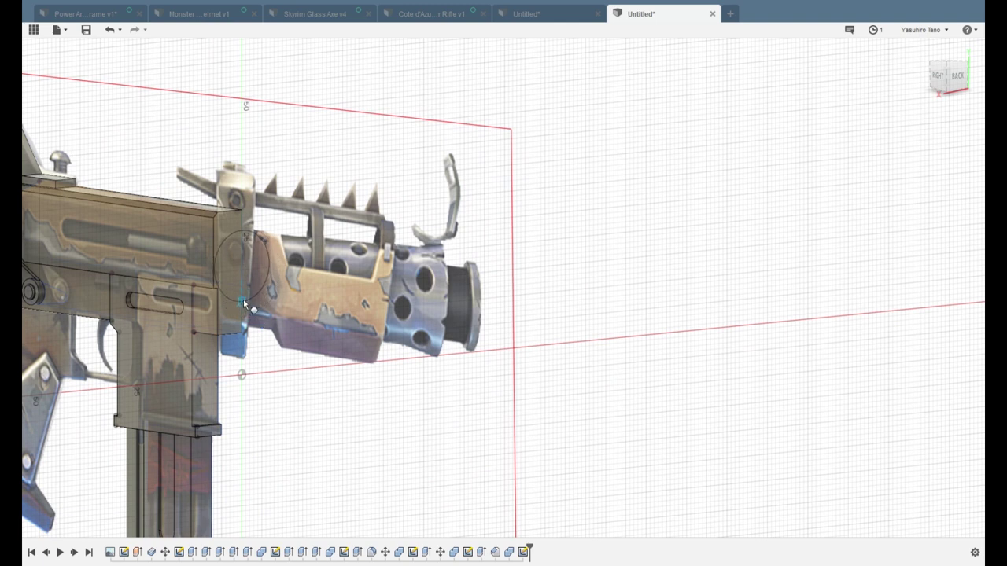
Extrude both halves of the barrel circle forward until the barrel reaches the muzzle ring in the reference image
{"action": "key", "text": "e"}
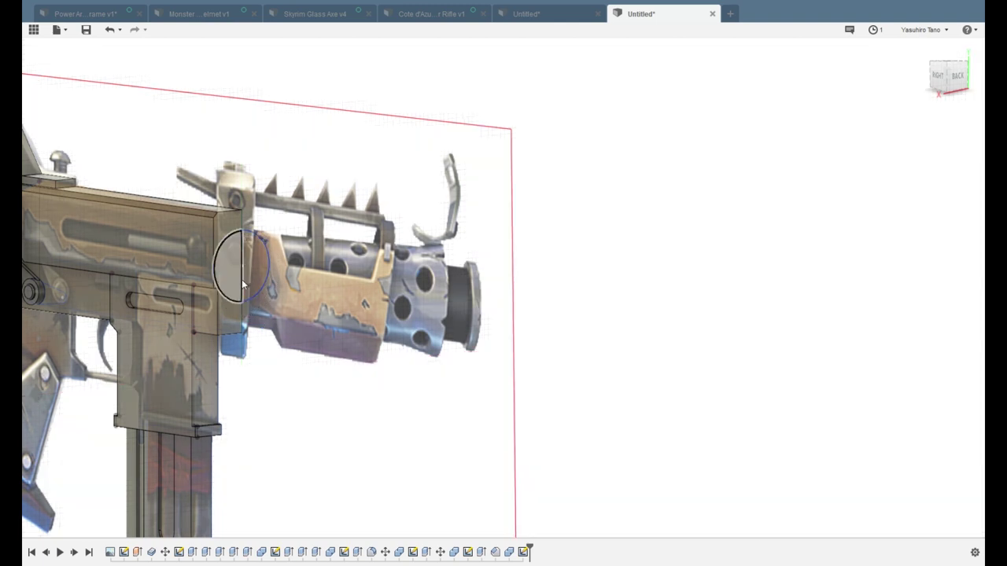
{"action": "left_click", "coordinate": [233, 274]}
{"action": "left_click", "coordinate": [255, 268]}
{"action": "left_click_drag", "start_coordinate": [244, 268], "coordinate": [452, 292]}
{"action": "middle_click_drag", "start_coordinate": [452, 292], "coordinate": [515, 303], "text": "shift"}
{"action": "left_click_drag", "start_coordinate": [458, 295], "coordinate": [508, 292]}
{"action": "middle_click_drag", "start_coordinate": [508, 291], "coordinate": [590, 319]}
{"action": "scroll", "coordinate": [497, 329], "scroll_direction": "down", "scroll_amount": 5}
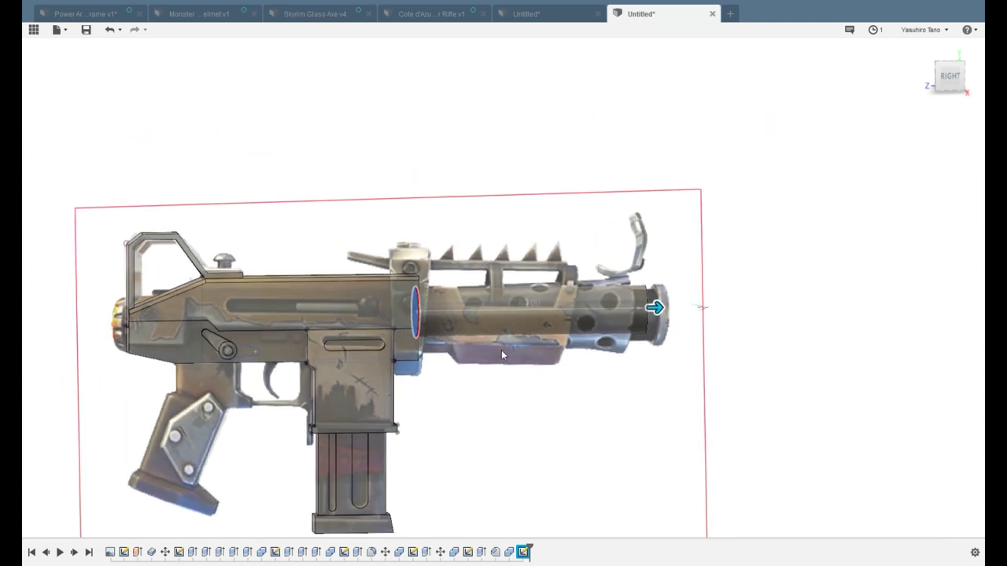
{"action": "left_click_drag", "start_coordinate": [659, 308], "coordinate": [675, 316]}
{"action": "key", "text": "Return"}
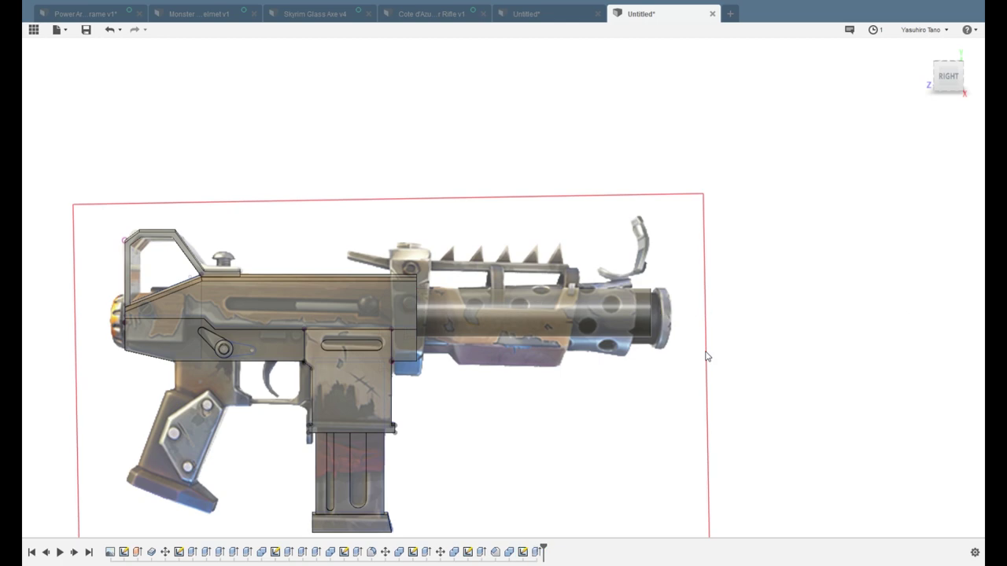
Extrude the barrel's front end face into a short muzzle ring and offset the ring's outer face to make it wider than the barrel
{"action": "middle_click_drag", "start_coordinate": [705, 354], "coordinate": [739, 355], "text": "shift"}
{"action": "scroll", "coordinate": [739, 355], "scroll_direction": "up", "scroll_amount": 3}
{"action": "left_click", "coordinate": [601, 339]}
{"action": "key", "text": "e"}
{"action": "left_click_drag", "start_coordinate": [602, 340], "coordinate": [612, 342]}
{"action": "middle_click_drag", "start_coordinate": [708, 346], "coordinate": [676, 343], "text": "shift"}
{"action": "left_click_drag", "start_coordinate": [602, 337], "coordinate": [606, 337]}
{"action": "left_click", "coordinate": [941, 294]}
{"action": "mouse_move", "coordinate": [631, 332]}
{"action": "middle_mouse_down", "text": "shift"}
{"action": "mouse_move", "coordinate": [552, 362]}
{"action": "mouse_move", "coordinate": [625, 340]}
{"action": "middle_mouse_up", "text": "shift"}
{"action": "left_click", "coordinate": [568, 310]}
{"action": "key", "text": "q"}
{"action": "left_click_drag", "start_coordinate": [689, 221], "coordinate": [689, 216]}
{"action": "key", "text": "Return"}
Fillet the two outer circular edges of the muzzle ring
{"action": "scroll", "coordinate": [708, 219], "scroll_direction": "up", "scroll_amount": 3}
{"action": "key", "text": "f"}
{"action": "left_click", "coordinate": [593, 217]}
{"action": "left_click", "coordinate": [632, 214]}
{"action": "key", "text": "Return"}
Sketch a smaller concentric circle on the muzzle face and extrude it back through the barrel to cut the bore
{"action": "middle_click_drag", "start_coordinate": [634, 228], "coordinate": [487, 243], "text": "shift"}
{"action": "key", "text": "c"}
{"action": "left_click", "coordinate": [652, 264]}
{"action": "left_click", "coordinate": [508, 273]}
{"action": "left_click", "coordinate": [510, 233]}
{"action": "middle_click_drag", "start_coordinate": [441, 276], "coordinate": [567, 284], "text": "shift"}
{"action": "key", "text": "e"}
{"action": "left_click_drag", "start_coordinate": [496, 273], "coordinate": [228, 268]}
{"action": "scroll", "coordinate": [338, 276], "scroll_direction": "down", "scroll_amount": 3}
{"action": "key", "text": "Return"}
Move the receiver and magazine bodies sideways relative to the barrel's centre line
{"action": "scroll", "coordinate": [414, 331], "scroll_direction": "down", "scroll_amount": 2}
{"action": "middle_click_drag", "start_coordinate": [414, 330], "coordinate": [389, 348], "text": "shift"}
{"action": "left_click", "coordinate": [271, 224]}
{"action": "key", "text": "m"}
{"action": "left_click", "coordinate": [262, 155]}
{"action": "middle_click_drag", "start_coordinate": [262, 154], "coordinate": [338, 236], "text": "shift"}
{"action": "left_click", "coordinate": [273, 409]}
{"action": "middle_click_drag", "start_coordinate": [272, 409], "coordinate": [422, 332], "text": "shift"}
{"action": "scroll", "coordinate": [422, 333], "scroll_direction": "up", "scroll_amount": 2}
{"action": "left_click_drag", "start_coordinate": [510, 183], "coordinate": [500, 185]}
{"action": "middle_click_drag", "start_coordinate": [498, 183], "coordinate": [626, 249], "text": "shift"}
{"action": "scroll", "coordinate": [547, 151], "scroll_direction": "up", "scroll_amount": 2}
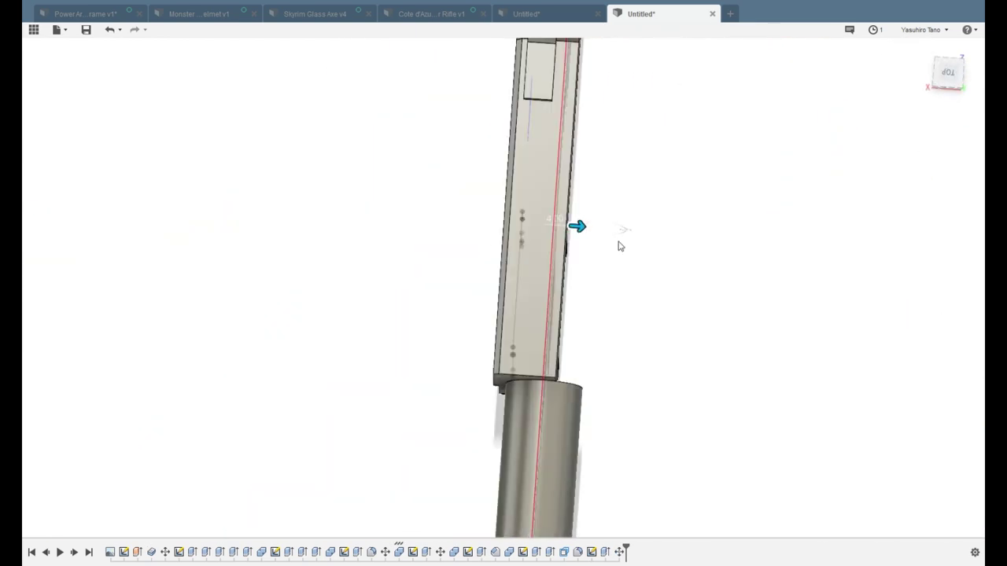
Extrude the flat inner side faces of the gun bodies to the barrel's centre plane
{"action": "left_click", "coordinate": [947, 75]}
{"action": "left_click_drag", "start_coordinate": [584, 257], "coordinate": [572, 257]}
{"action": "left_click", "coordinate": [924, 314]}
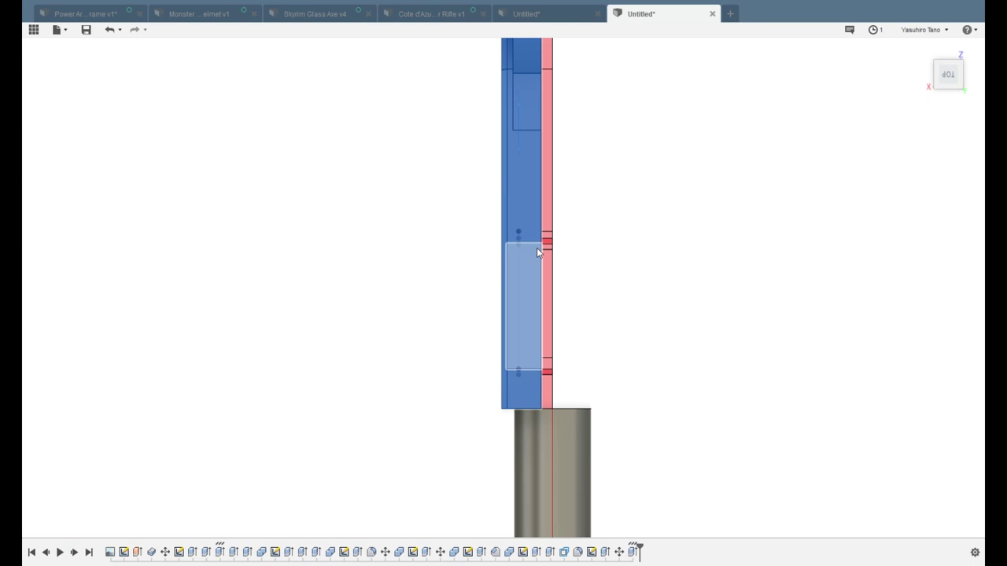
{"action": "middle_click_drag", "start_coordinate": [619, 270], "coordinate": [567, 397], "text": "shift"}
{"action": "scroll", "coordinate": [567, 394], "scroll_direction": "up", "scroll_amount": 3}
{"action": "left_click", "coordinate": [566, 396]}
{"action": "key", "text": "e"}
{"action": "left_click_drag", "start_coordinate": [576, 397], "coordinate": [590, 387]}
{"action": "left_click", "coordinate": [905, 328]}
{"action": "left_click", "coordinate": [333, 65]}
{"action": "middle_click_drag", "start_coordinate": [571, 362], "coordinate": [488, 378], "text": "shift"}
{"action": "scroll", "coordinate": [504, 314], "scroll_direction": "down", "scroll_amount": 3}
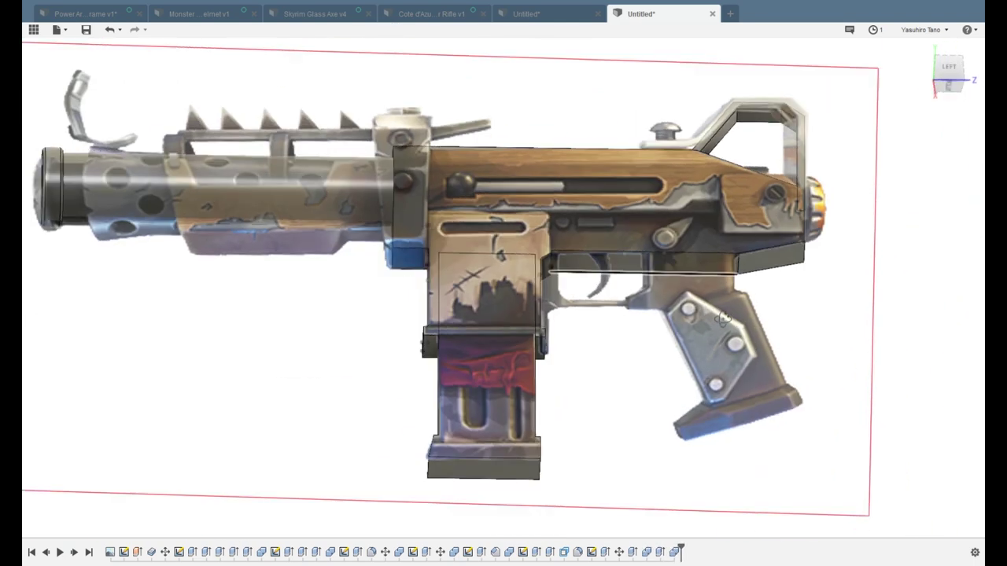
Extrude the upper grip profile below the receiver, behind the trigger opening, into a solid block
{"action": "scroll", "coordinate": [708, 204], "scroll_direction": "up", "scroll_amount": 4}
{"action": "middle_click_drag", "start_coordinate": [692, 204], "coordinate": [564, 242], "text": "shift"}
{"action": "left_click", "coordinate": [445, 155]}
{"action": "key", "text": "e"}
{"action": "middle_click_drag", "start_coordinate": [450, 160], "coordinate": [416, 220], "text": "shift"}
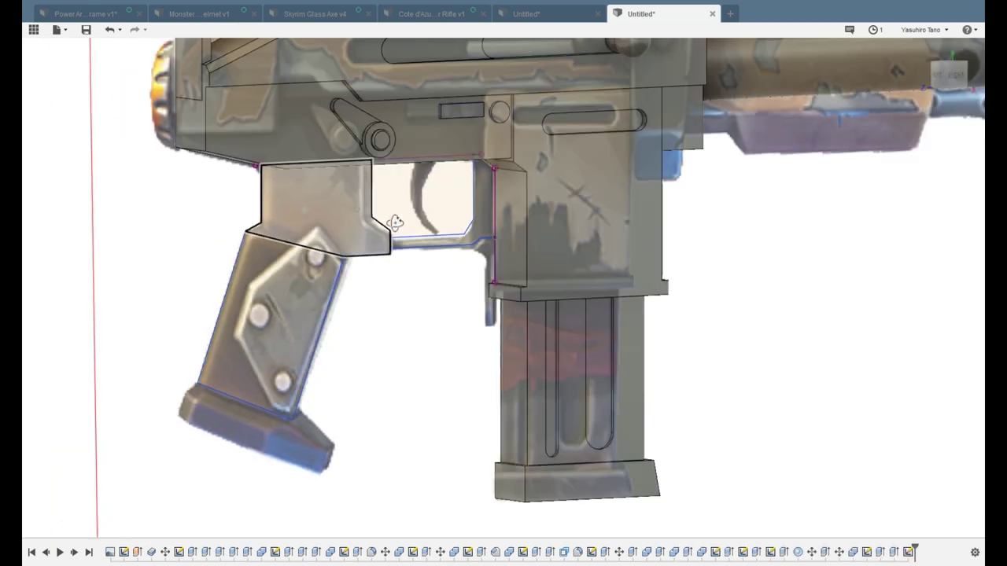
{"action": "left_click", "coordinate": [369, 206]}
{"action": "scroll", "coordinate": [373, 200], "scroll_direction": "up", "scroll_amount": 3}
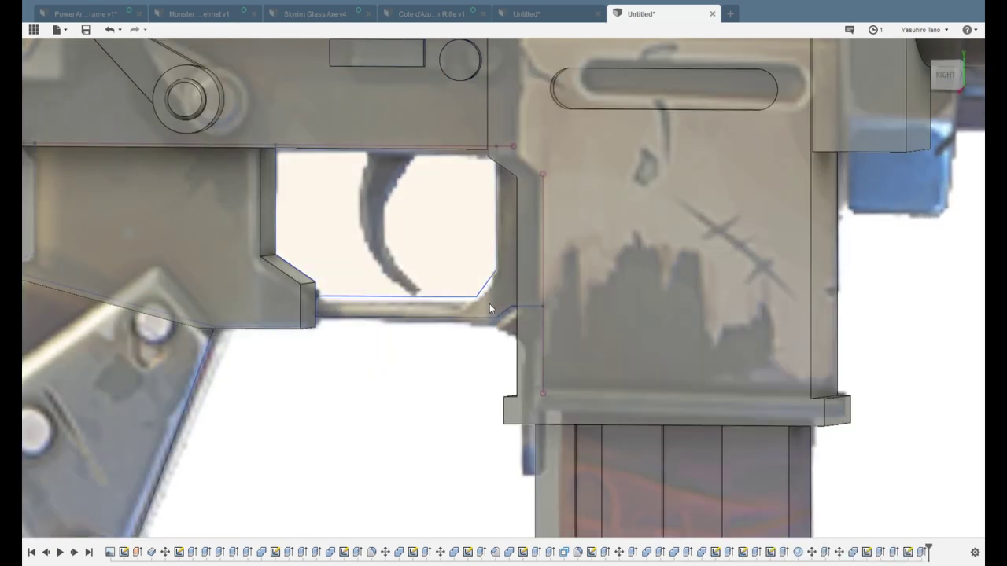
Start a sketch and draw a vertical line along the magazine well's rear edge down to the trigger guard outline
{"action": "scroll", "coordinate": [489, 309], "scroll_direction": "down", "scroll_amount": 5}
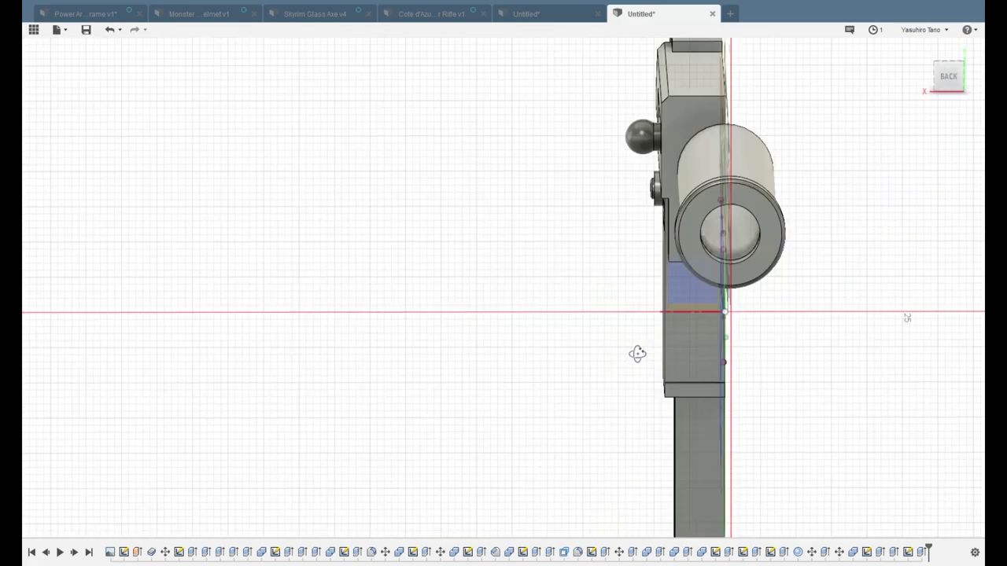
{"action": "middle_click_drag", "start_coordinate": [636, 352], "coordinate": [672, 374], "text": "shift"}
{"action": "scroll", "coordinate": [346, 295], "scroll_direction": "up", "scroll_amount": 2}
{"action": "left_click", "coordinate": [947, 75]}
{"action": "scroll", "coordinate": [315, 253], "scroll_direction": "up", "scroll_amount": 6}
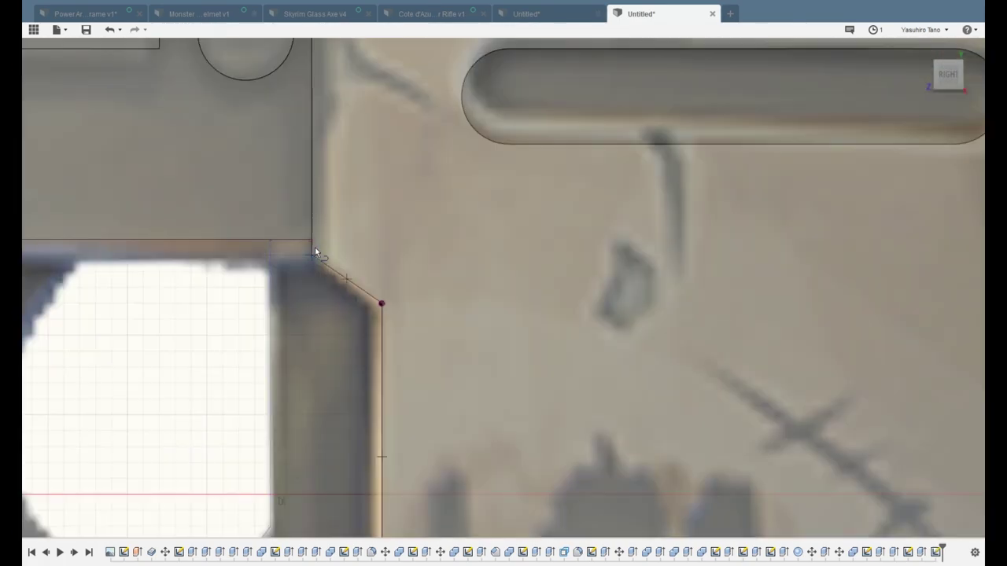
{"action": "middle_click_drag", "start_coordinate": [281, 466], "coordinate": [715, 213]}
{"action": "key", "text": "l"}
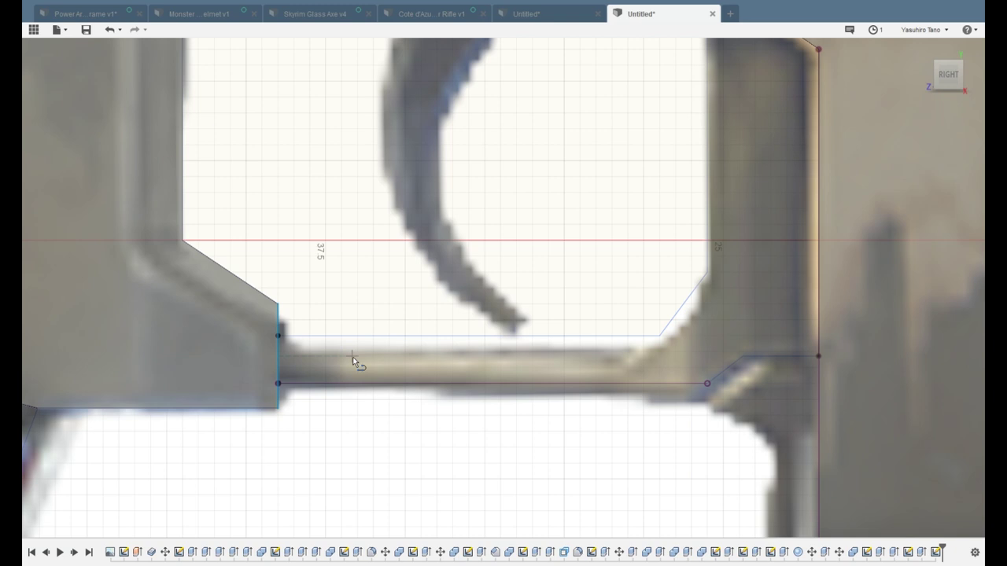
{"action": "middle_click_drag", "start_coordinate": [814, 315], "coordinate": [672, 359]}
{"action": "left_click", "coordinate": [676, 92]}
{"action": "left_click", "coordinate": [676, 399]}
Draw the short vertical and sloping lines linking the receiver's lower corner to the magazine well's rear edge
{"action": "middle_click_drag", "start_coordinate": [642, 71], "coordinate": [537, 218]}
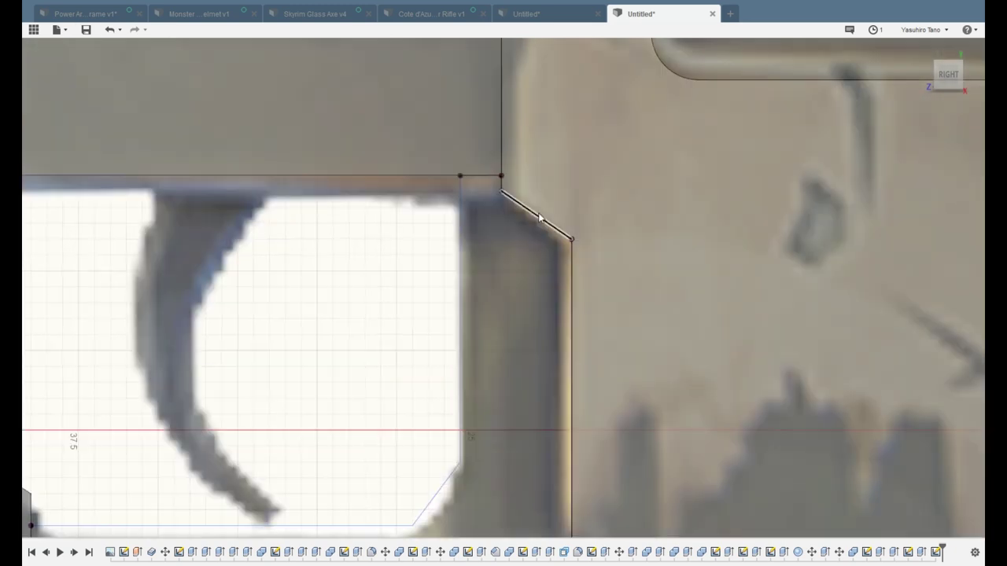
{"action": "scroll", "coordinate": [468, 358], "scroll_direction": "down", "scroll_amount": 5}
{"action": "double_click", "coordinate": [463, 314]}
{"action": "mouse_move", "coordinate": [553, 464]}
{"action": "middle_mouse_down"}
{"action": "mouse_move", "coordinate": [414, 378]}
{"action": "mouse_move", "coordinate": [540, 384]}
{"action": "middle_mouse_up"}
{"action": "left_click", "coordinate": [473, 189]}
{"action": "left_click", "coordinate": [473, 196]}
{"action": "left_click", "coordinate": [505, 219]}
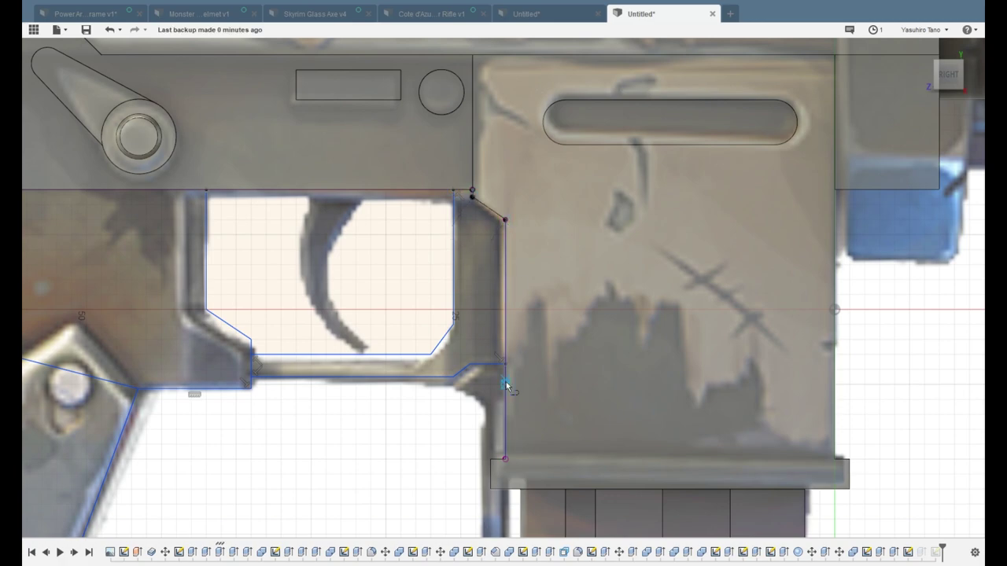
Delete the surplus sketch line beside the trigger guard's front post at the magazine well
{"action": "scroll", "coordinate": [399, 480], "scroll_direction": "up", "scroll_amount": 5}
{"action": "scroll", "coordinate": [409, 389], "scroll_direction": "down", "scroll_amount": 5}
{"action": "mouse_move", "coordinate": [409, 388]}
{"action": "middle_mouse_down", "text": "shift"}
{"action": "mouse_move", "coordinate": [524, 309]}
{"action": "mouse_move", "coordinate": [471, 269]}
{"action": "middle_mouse_up", "text": "shift"}
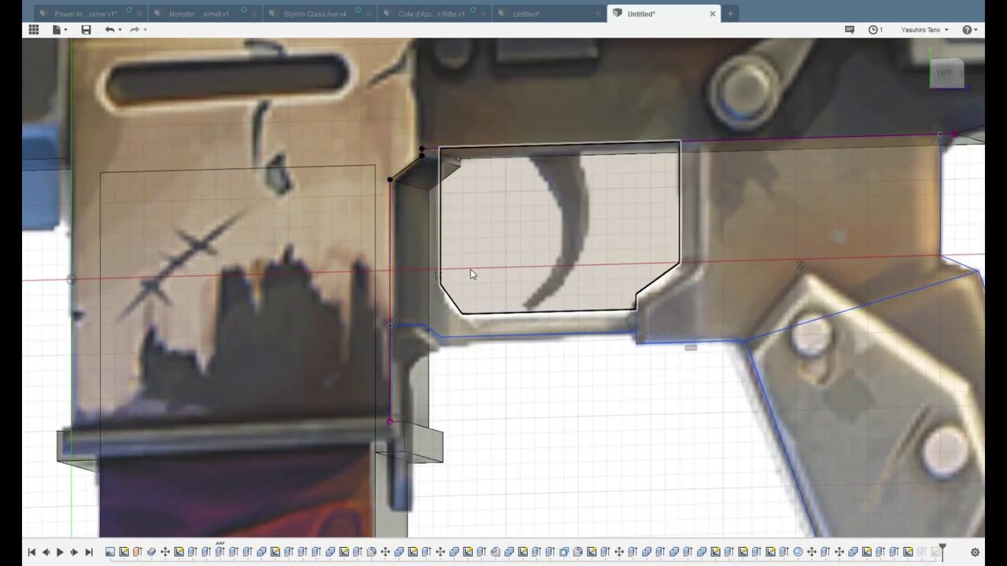
{"action": "scroll", "coordinate": [411, 216], "scroll_direction": "up", "scroll_amount": 3}
{"action": "middle_click_drag", "start_coordinate": [411, 216], "coordinate": [347, 300]}
{"action": "left_click", "coordinate": [318, 304]}
{"action": "key", "text": "Delete"}
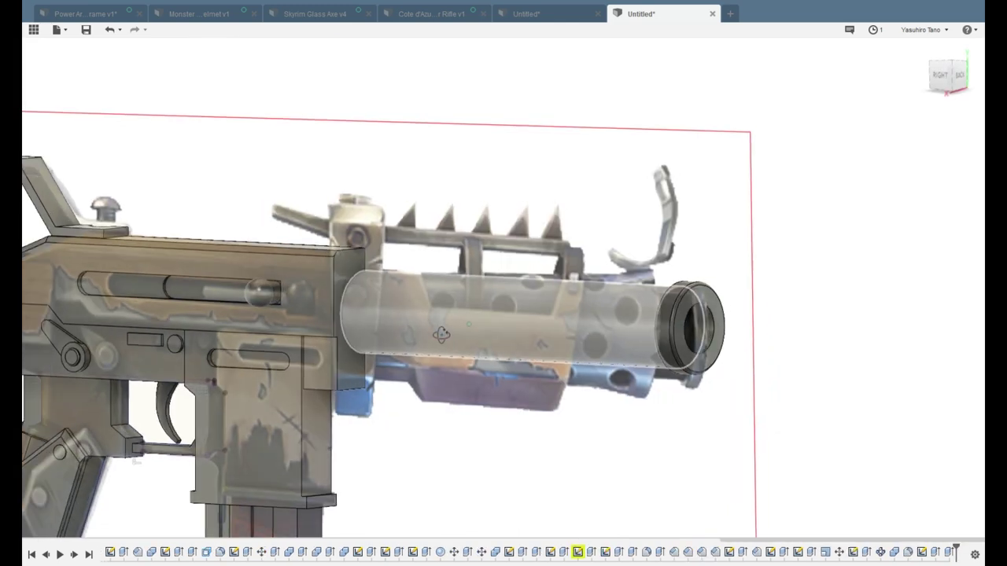
Sketch a circle larger than the barrel around its base on the receiver's front face
{"action": "middle_click_drag", "start_coordinate": [442, 335], "coordinate": [439, 335], "text": "shift"}
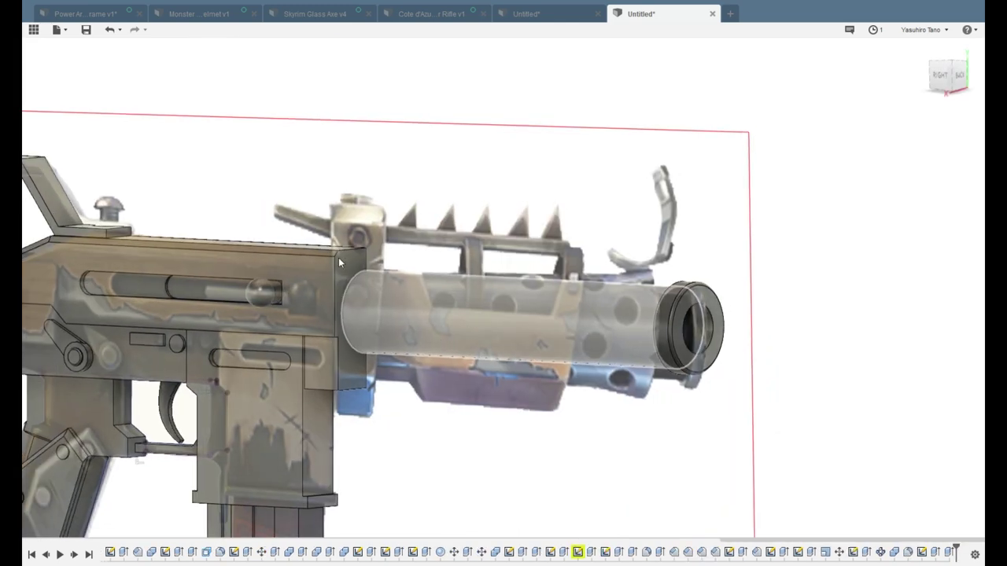
{"action": "left_click", "coordinate": [206, 56]}
{"action": "left_click", "coordinate": [354, 260]}
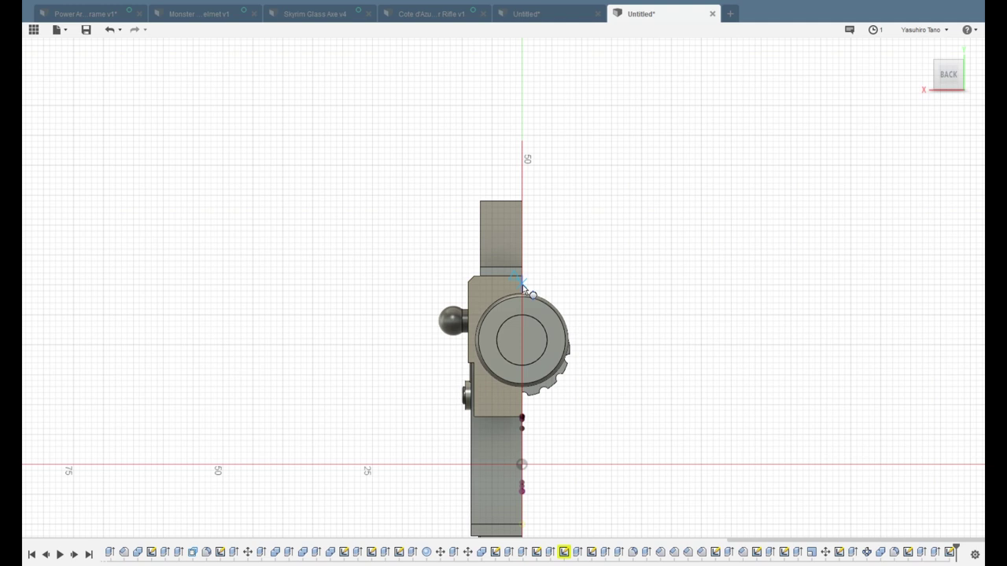
{"action": "left_click", "coordinate": [521, 340]}
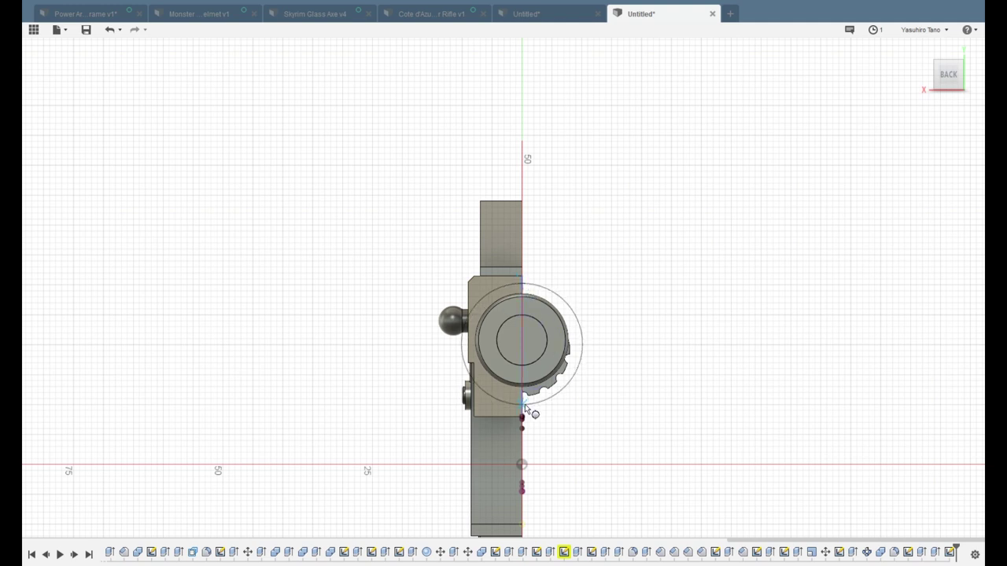
{"action": "left_click", "coordinate": [524, 402]}
{"action": "middle_click_drag", "start_coordinate": [524, 403], "coordinate": [574, 411], "text": "shift"}
{"action": "middle_click_drag", "start_coordinate": [143, 228], "coordinate": [340, 228]}
{"action": "mouse_move", "coordinate": [393, 279]}
{"action": "middle_mouse_down", "text": "shift"}
{"action": "mouse_move", "coordinate": [457, 298]}
{"action": "mouse_move", "coordinate": [423, 289]}
{"action": "middle_mouse_up", "text": "shift"}
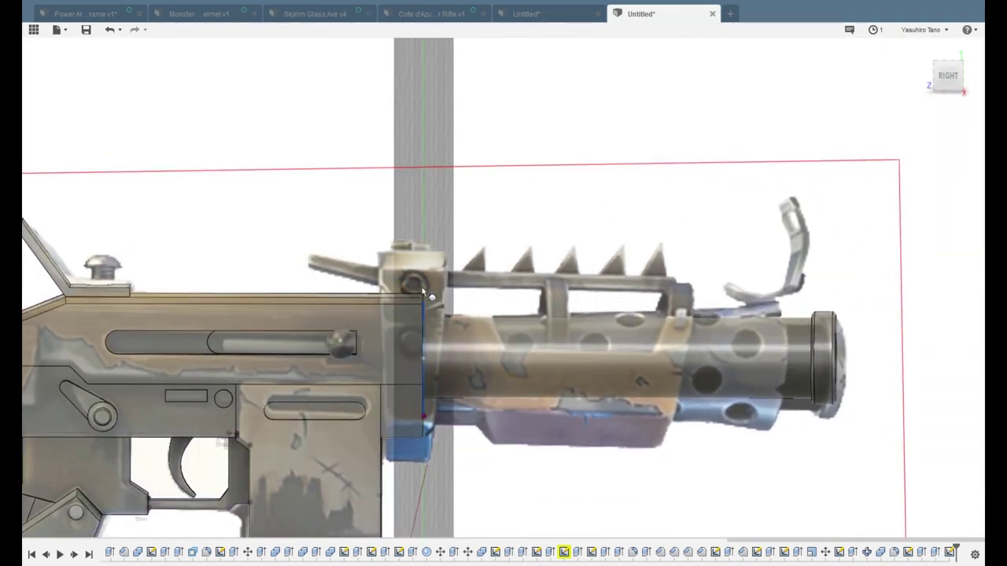
{"action": "scroll", "coordinate": [399, 168], "scroll_direction": "down", "scroll_amount": 3}
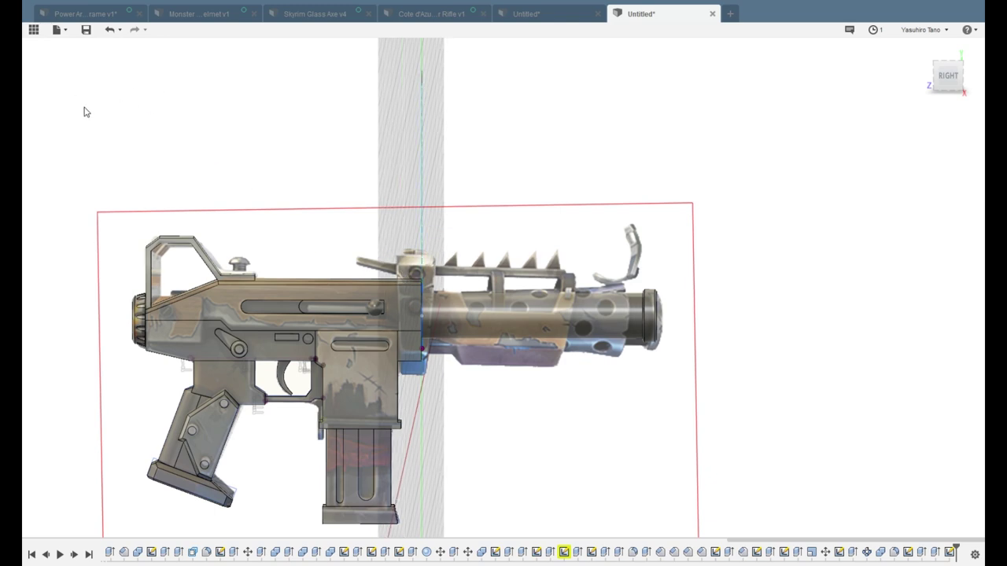
{"action": "scroll", "coordinate": [314, 244], "scroll_direction": "up", "scroll_amount": 3}
{"action": "middle_click_drag", "start_coordinate": [477, 298], "coordinate": [491, 313], "text": "shift"}
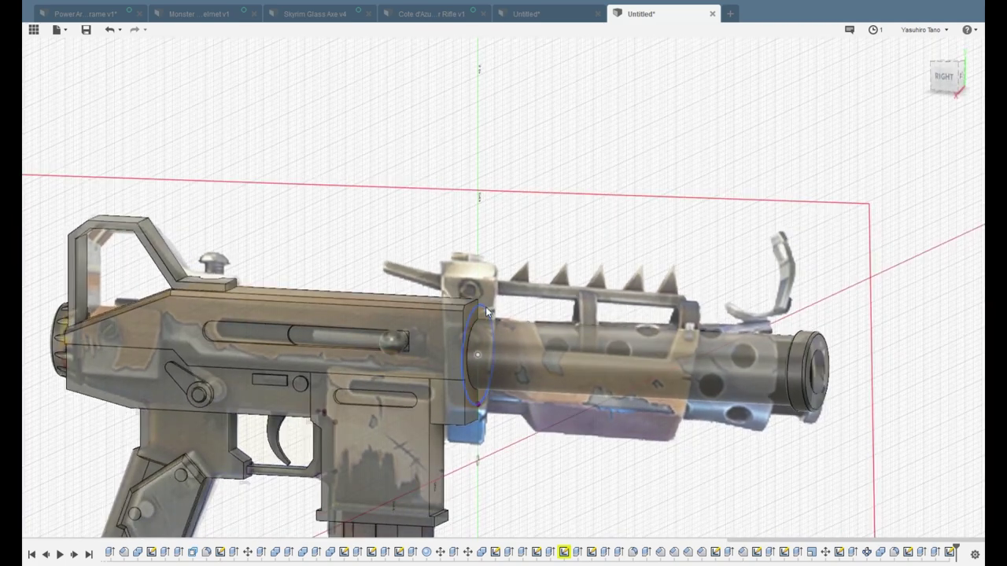
{"action": "middle_click_drag", "start_coordinate": [557, 316], "coordinate": [316, 286], "text": "shift"}
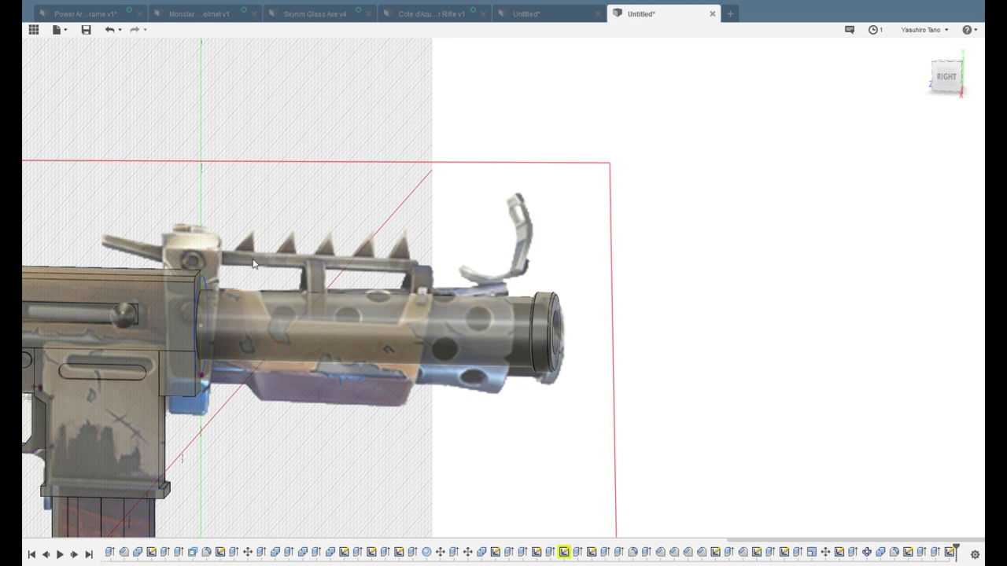
{"action": "left_click", "coordinate": [204, 279]}
{"action": "left_click_drag", "start_coordinate": [239, 329], "coordinate": [361, 349]}
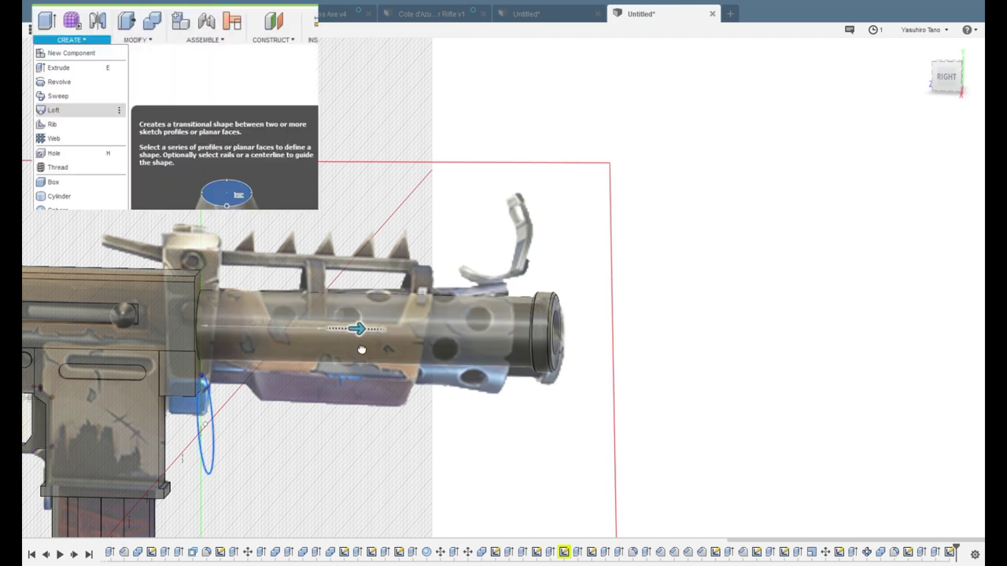
{"action": "key", "text": "Escape"}
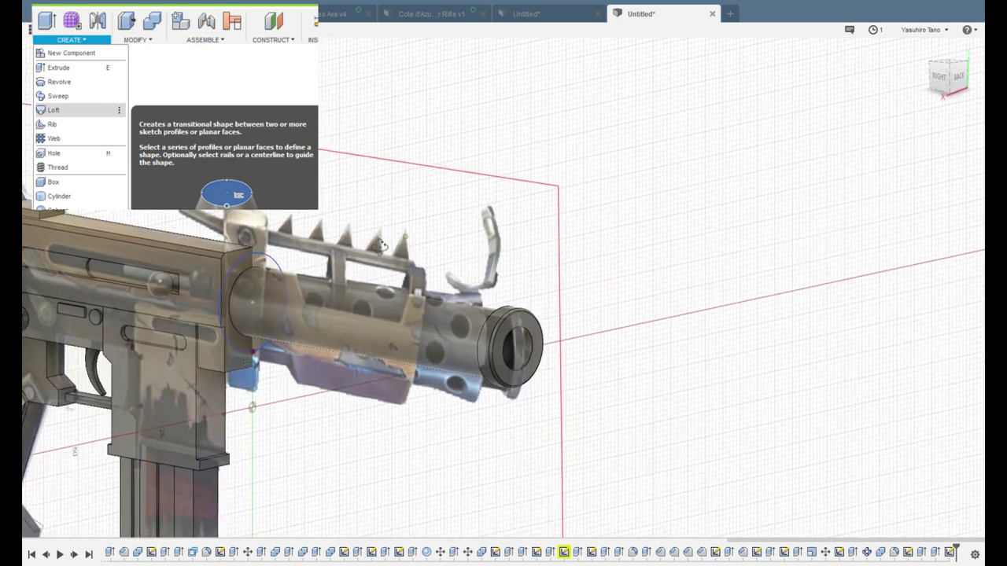
{"action": "middle_click_drag", "start_coordinate": [415, 246], "coordinate": [624, 118], "text": "shift"}
{"action": "left_click", "coordinate": [655, 54]}
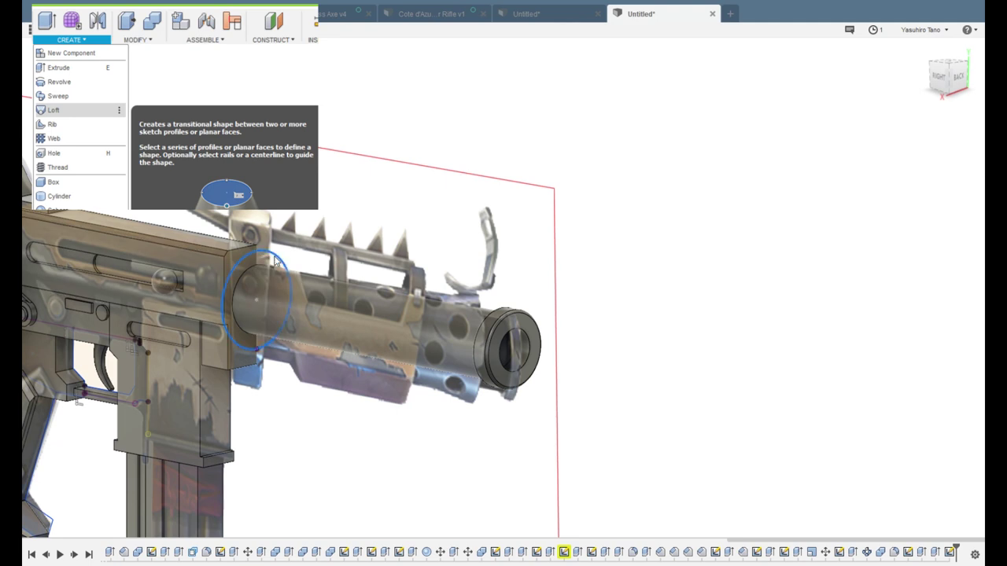
{"action": "middle_click_drag", "start_coordinate": [270, 283], "coordinate": [292, 287], "text": "shift"}
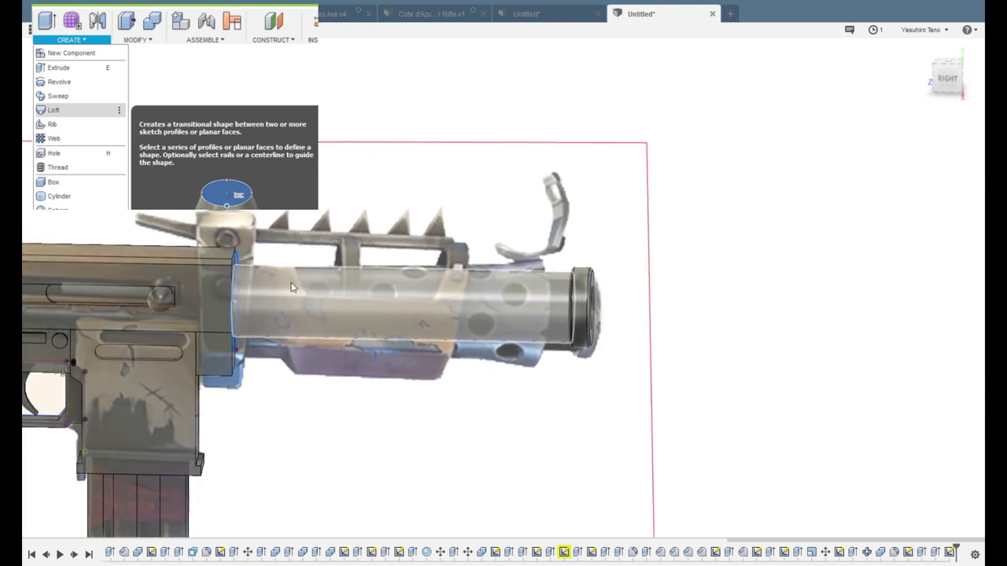
{"action": "left_click", "coordinate": [241, 260]}
{"action": "double_click", "coordinate": [237, 261]}
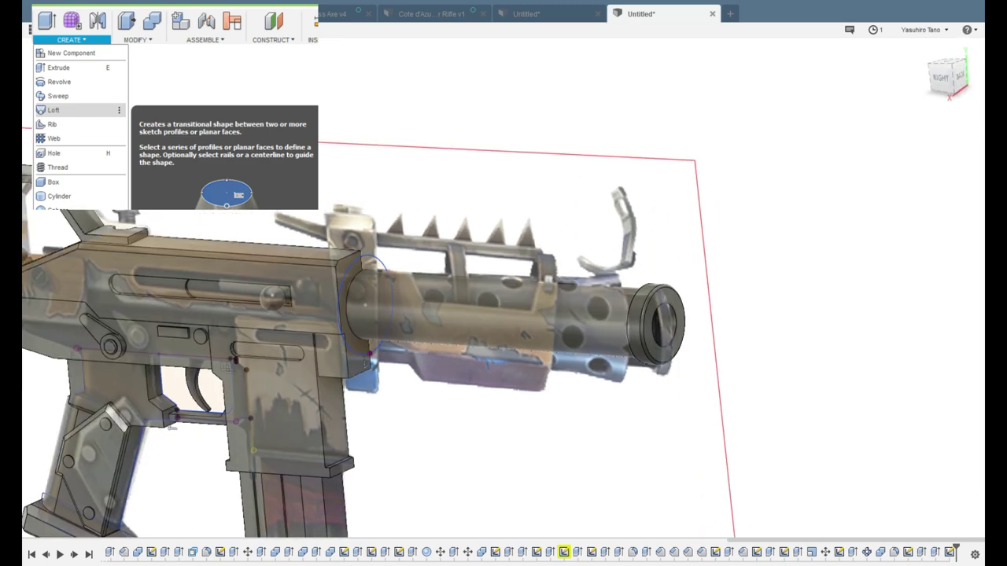
{"action": "key", "text": "Delete"}
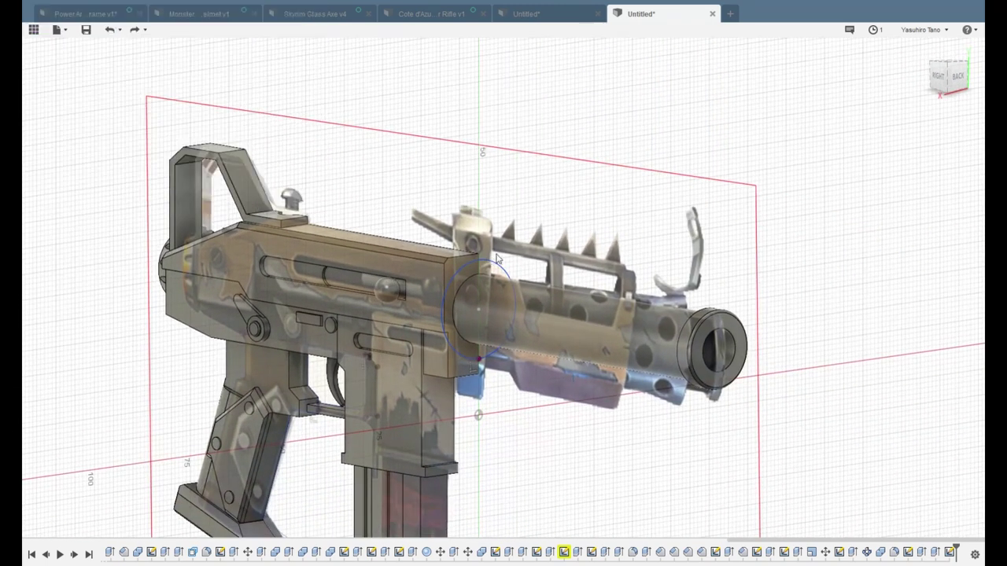
Place a copy of the large circle farther forward along the barrel, near the front of the perforated shroud
{"action": "left_click", "coordinate": [493, 269]}
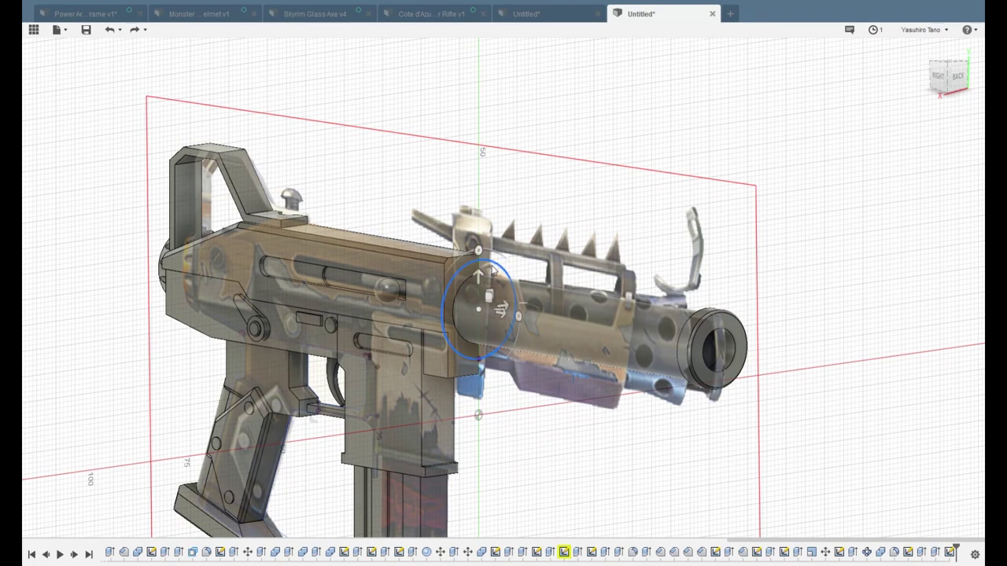
{"action": "left_click_drag", "start_coordinate": [504, 323], "coordinate": [538, 331]}
{"action": "middle_click_drag", "start_coordinate": [538, 330], "coordinate": [344, 308], "text": "shift"}
{"action": "left_click_drag", "start_coordinate": [292, 305], "coordinate": [488, 319]}
{"action": "middle_click_drag", "start_coordinate": [489, 321], "coordinate": [409, 311], "text": "shift"}
{"action": "key", "text": "Return"}
{"action": "scroll", "coordinate": [401, 304], "scroll_direction": "up", "scroll_amount": 3}
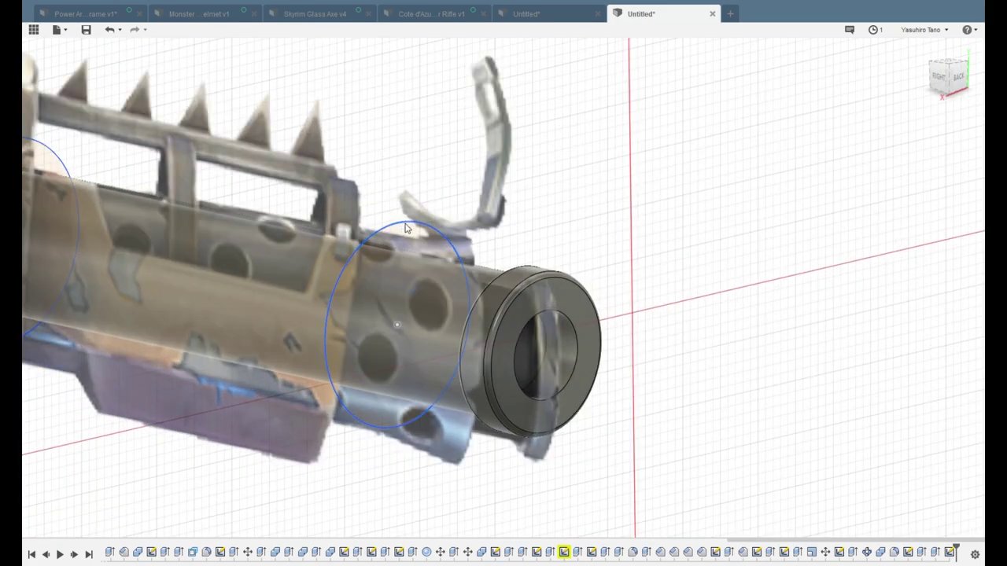
Try to place another copy of the circle between the two existing ones along the barrel
{"action": "scroll", "coordinate": [364, 278], "scroll_direction": "down", "scroll_amount": 5}
{"action": "middle_click_drag", "start_coordinate": [365, 278], "coordinate": [340, 272], "text": "shift"}
{"action": "middle_click_drag", "start_coordinate": [417, 263], "coordinate": [374, 257], "text": "shift"}
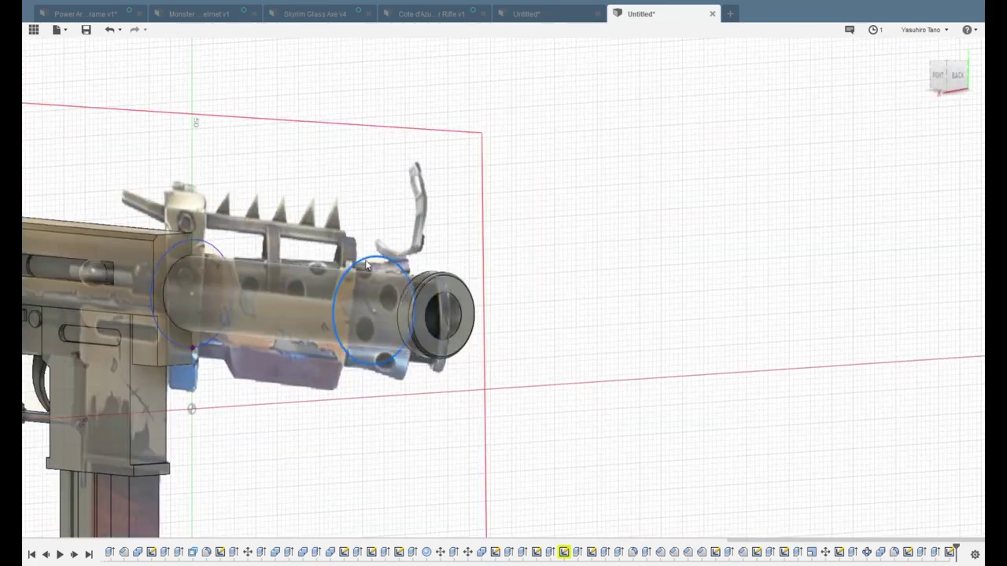
{"action": "scroll", "coordinate": [374, 257], "scroll_direction": "up", "scroll_amount": 3}
{"action": "middle_click_drag", "start_coordinate": [383, 353], "coordinate": [304, 369], "text": "shift"}
{"action": "left_click", "coordinate": [304, 250]}
{"action": "middle_click_drag", "start_coordinate": [303, 259], "coordinate": [218, 368], "text": "shift"}
{"action": "scroll", "coordinate": [217, 368], "scroll_direction": "down", "scroll_amount": 5}
{"action": "key", "text": "m"}
{"action": "middle_click_drag", "start_coordinate": [74, 376], "coordinate": [350, 363]}
{"action": "middle_click_drag", "start_coordinate": [963, 343], "coordinate": [697, 332]}
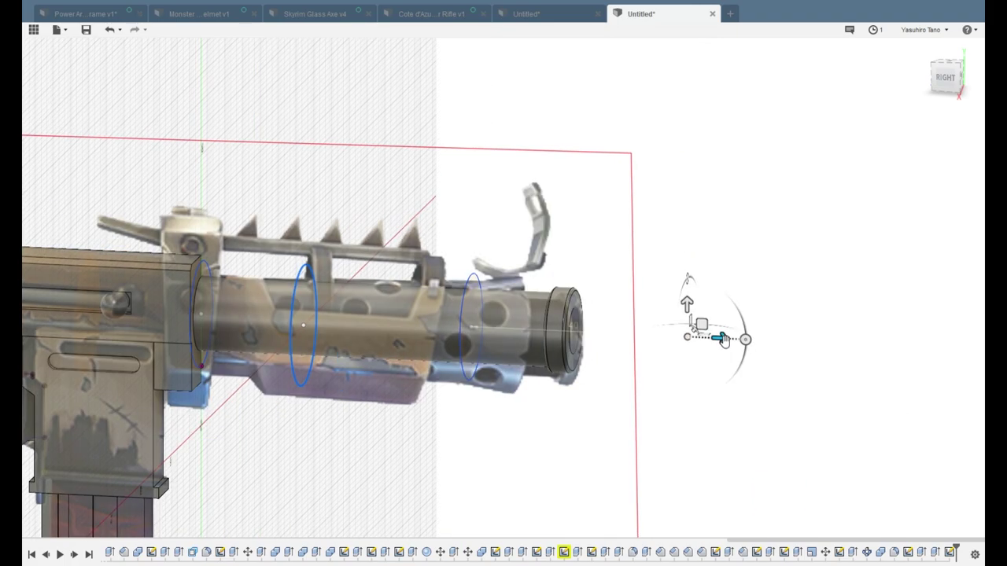
{"action": "mouse_move", "coordinate": [888, 343]}
{"action": "middle_mouse_down", "text": "shift"}
{"action": "mouse_move", "coordinate": [467, 438]}
{"action": "mouse_move", "coordinate": [493, 451]}
{"action": "middle_mouse_up", "text": "shift"}
{"action": "key", "text": "Return"}
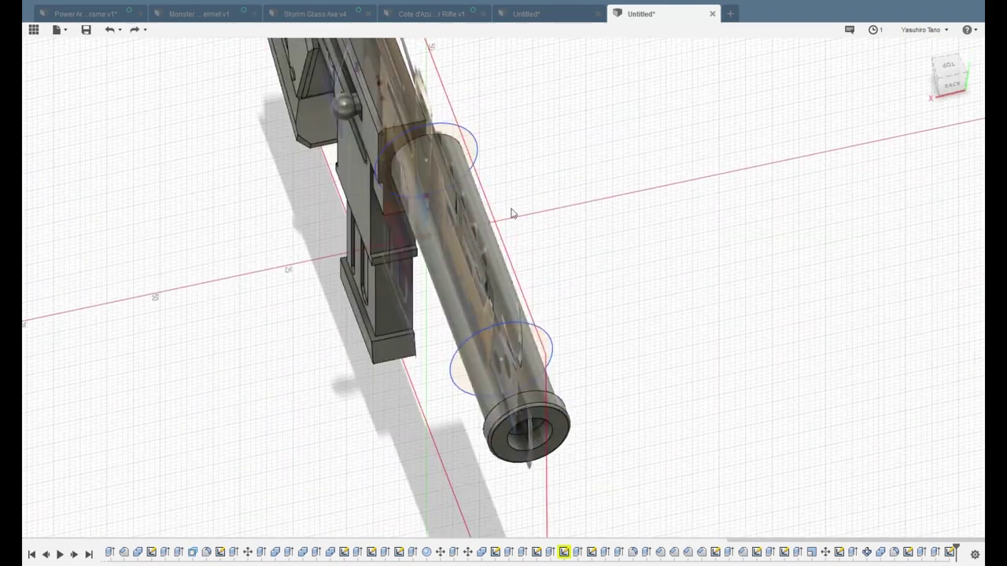
Undo the last change to the barrel shroud circles
{"action": "middle_click_drag", "start_coordinate": [512, 207], "coordinate": [858, 364], "text": "shift"}
{"action": "left_click", "coordinate": [858, 364]}
{"action": "key", "text": "ctrl+z"}
{"action": "mouse_move", "coordinate": [236, 275]}
{"action": "middle_mouse_down", "text": "shift"}
{"action": "mouse_move", "coordinate": [432, 279]}
{"action": "mouse_move", "coordinate": [314, 275]}
{"action": "middle_mouse_up", "text": "shift"}
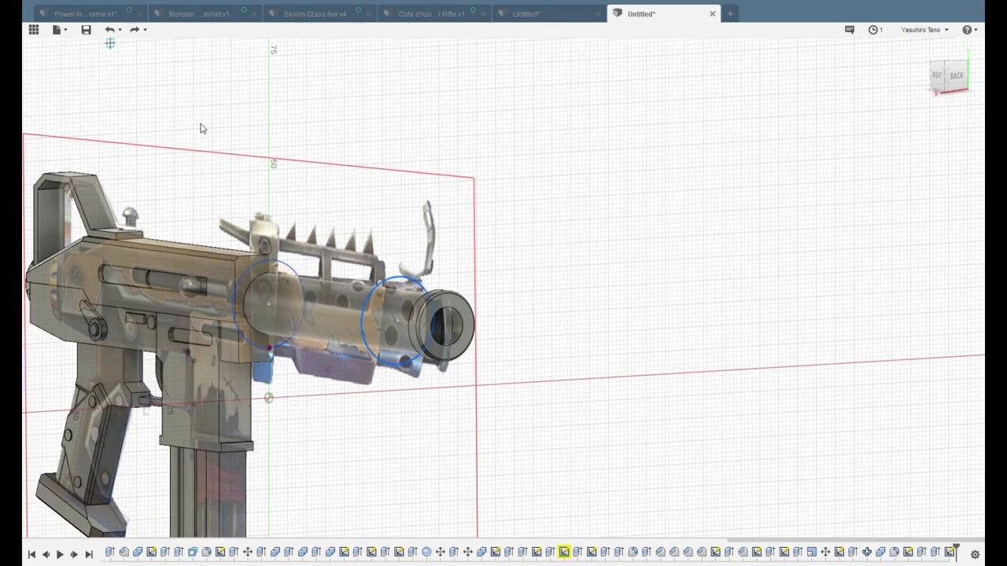
Place a circle copy between the two existing ones and loft a surface through all three circles to form the flared barrel shroud
{"action": "left_click", "coordinate": [143, 126]}
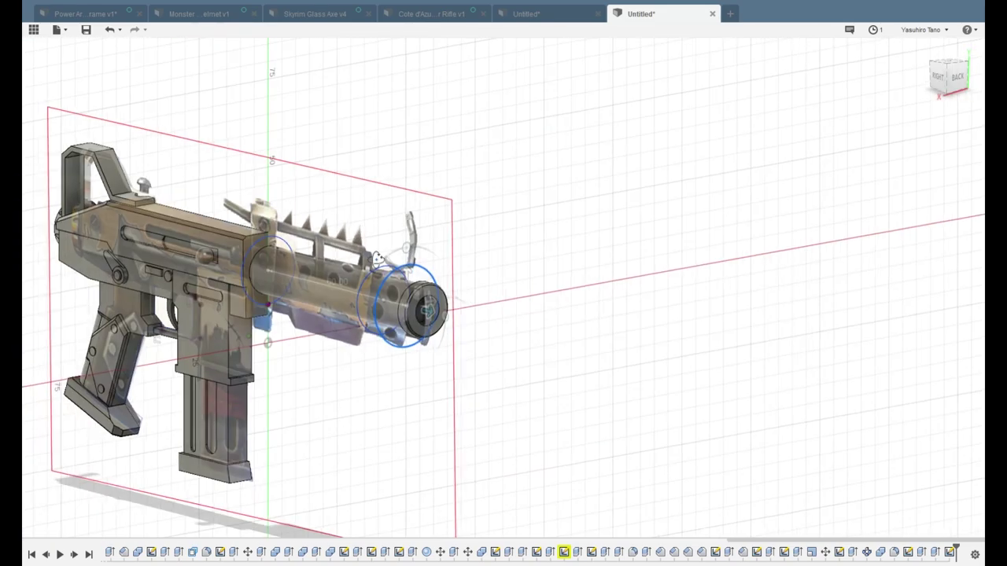
{"action": "key", "text": "e"}
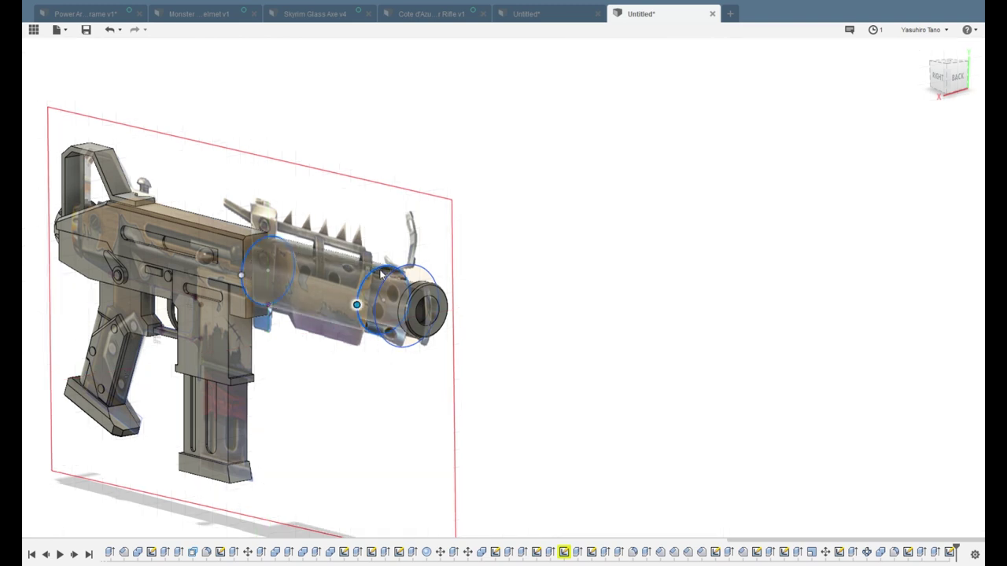
{"action": "left_click", "coordinate": [409, 269]}
{"action": "middle_click_drag", "start_coordinate": [451, 267], "coordinate": [514, 264], "text": "shift"}
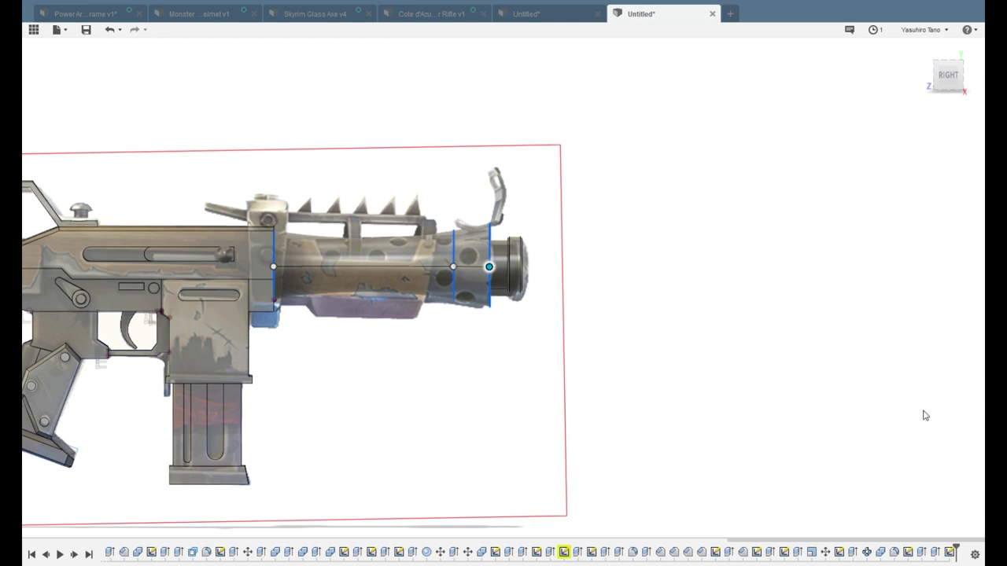
{"action": "scroll", "coordinate": [452, 416], "scroll_direction": "up", "scroll_amount": 2}
{"action": "scroll", "coordinate": [453, 416], "scroll_direction": "down", "scroll_amount": 1}
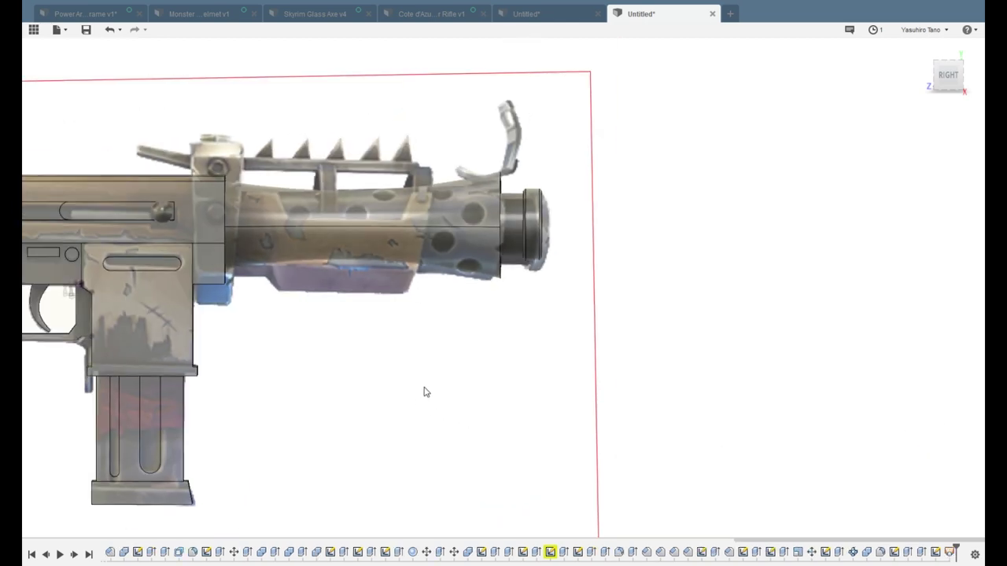
Thicken the lofted shroud surface inward to give the barrel shroud a solid wall
{"action": "middle_click_drag", "start_coordinate": [439, 397], "coordinate": [363, 398], "text": "shift"}
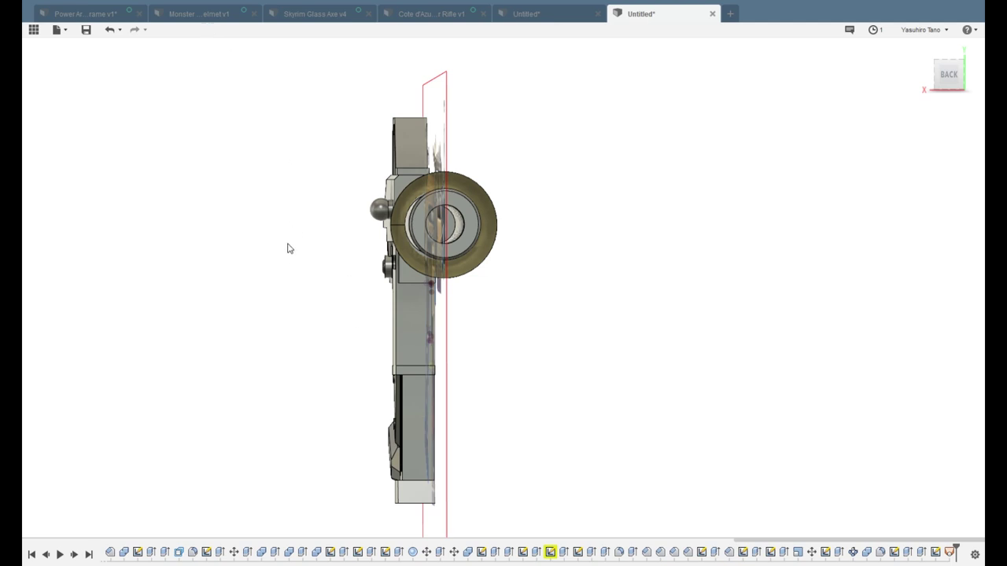
{"action": "key", "text": "shift+r"}
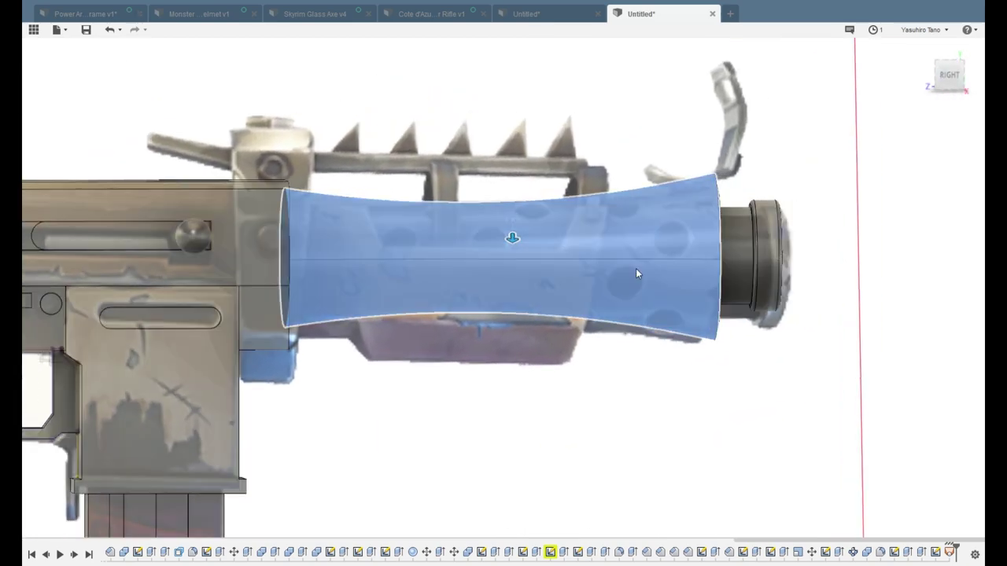
{"action": "key", "text": "Return"}
{"action": "scroll", "coordinate": [635, 271], "scroll_direction": "down", "scroll_amount": 3}
{"action": "middle_click_drag", "start_coordinate": [633, 276], "coordinate": [619, 294], "text": "shift"}
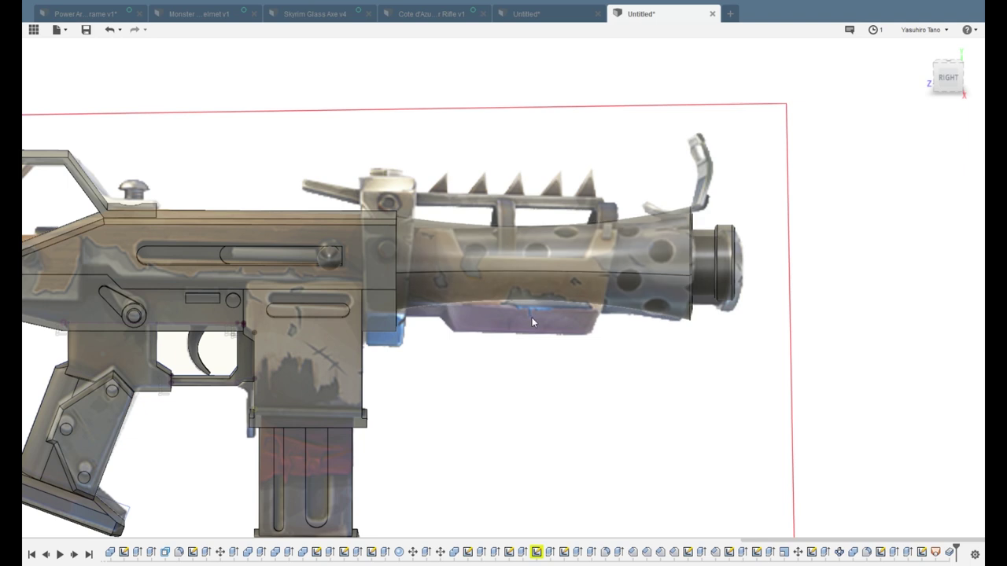
Start a side-plane sketch and draw a 5 mm diameter circle on the shroud's centreline near its front end
{"action": "middle_click_drag", "start_coordinate": [483, 317], "coordinate": [418, 316]}
{"action": "left_click", "coordinate": [207, 59]}
{"action": "left_click", "coordinate": [270, 333]}
{"action": "left_click", "coordinate": [948, 78]}
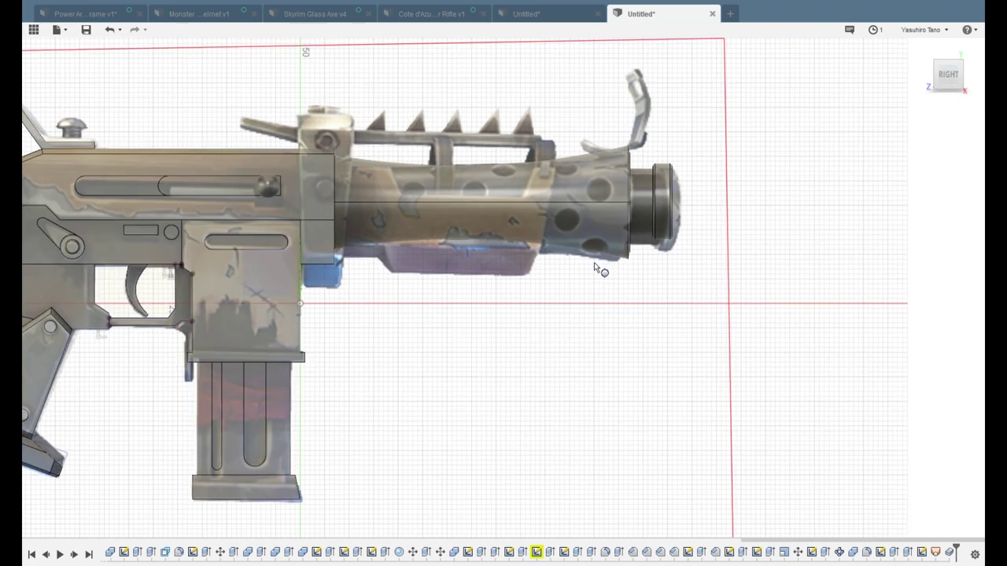
{"action": "left_click", "coordinate": [199, 58]}
{"action": "left_click", "coordinate": [288, 285]}
{"action": "scroll", "coordinate": [816, 185], "scroll_direction": "up", "scroll_amount": 3}
{"action": "middle_click_drag", "start_coordinate": [816, 185], "coordinate": [713, 199]}
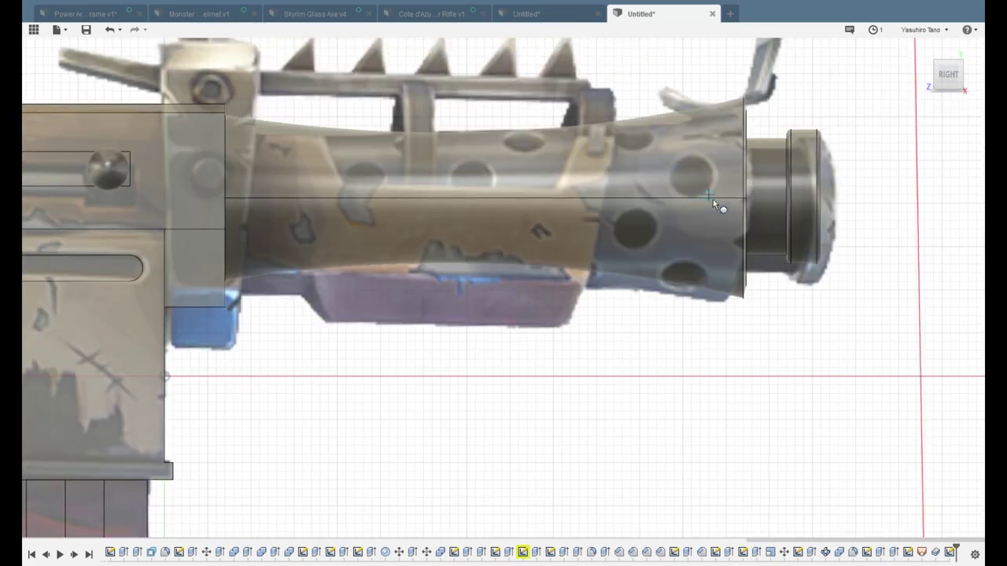
{"action": "left_click", "coordinate": [674, 199]}
{"action": "scroll", "coordinate": [673, 198], "scroll_direction": "up", "scroll_amount": 2}
{"action": "left_click", "coordinate": [743, 196]}
Place two copies of the 5 mm circle farther back along the shroud's centreline
{"action": "scroll", "coordinate": [747, 194], "scroll_direction": "down", "scroll_amount": 2}
{"action": "key", "text": "ctrl+v"}
{"action": "middle_click_drag", "start_coordinate": [718, 221], "coordinate": [522, 249]}
{"action": "left_click_drag", "start_coordinate": [557, 223], "coordinate": [295, 224]}
{"action": "key", "text": "Return"}
{"action": "left_click_drag", "start_coordinate": [559, 225], "coordinate": [328, 224]}
{"action": "middle_click_drag", "start_coordinate": [363, 241], "coordinate": [560, 240]}
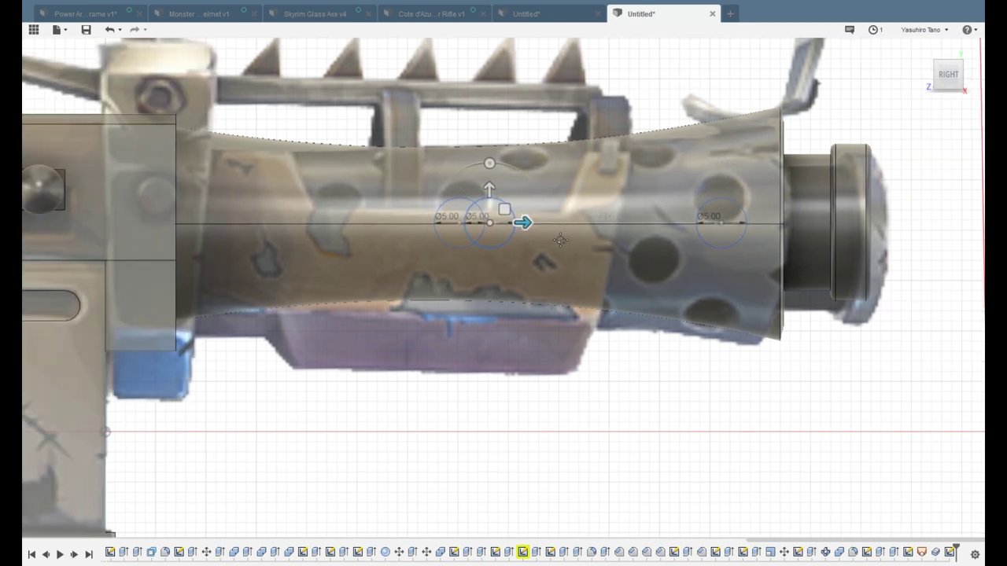
{"action": "key", "text": "Return"}
Extrude the three circles as a cut through both side walls of the barrel shroud
{"action": "scroll", "coordinate": [511, 293], "scroll_direction": "down", "scroll_amount": 2}
{"action": "middle_click_drag", "start_coordinate": [511, 293], "coordinate": [291, 298], "text": "shift"}
{"action": "scroll", "coordinate": [690, 277], "scroll_direction": "up", "scroll_amount": 8}
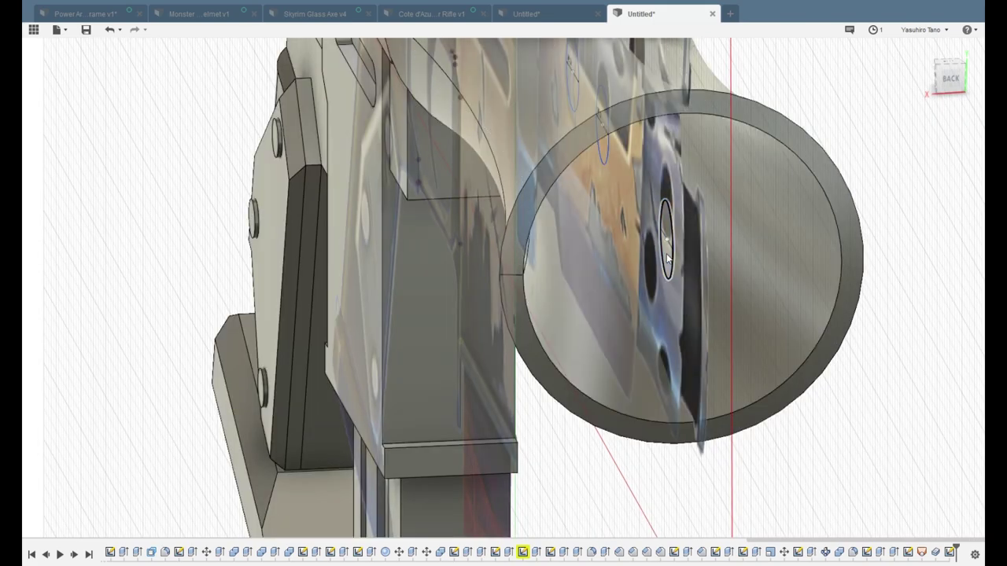
{"action": "scroll", "coordinate": [597, 271], "scroll_direction": "down", "scroll_amount": 3}
{"action": "key", "text": "e"}
{"action": "left_click_drag", "start_coordinate": [567, 260], "coordinate": [218, 266]}
{"action": "left_click", "coordinate": [945, 213]}
{"action": "left_click", "coordinate": [919, 247]}
{"action": "key", "text": "Return"}
Try to rotate the perforated shroud body about the barrel's axis
{"action": "scroll", "coordinate": [745, 342], "scroll_direction": "down", "scroll_amount": 3}
{"action": "middle_click_drag", "start_coordinate": [745, 342], "coordinate": [736, 368], "text": "shift"}
{"action": "left_click", "coordinate": [820, 221]}
{"action": "left_click", "coordinate": [952, 76]}
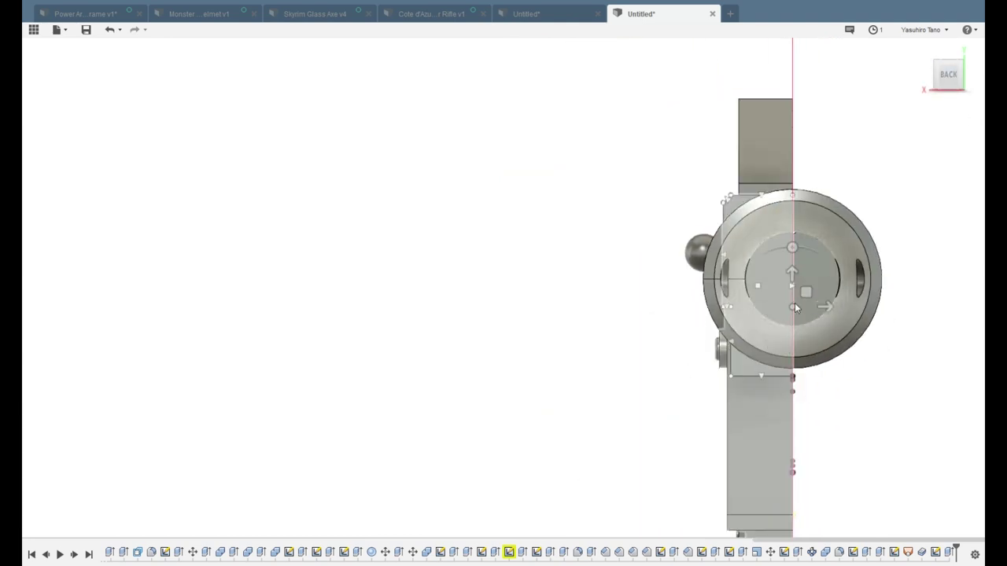
{"action": "left_click", "coordinate": [796, 280]}
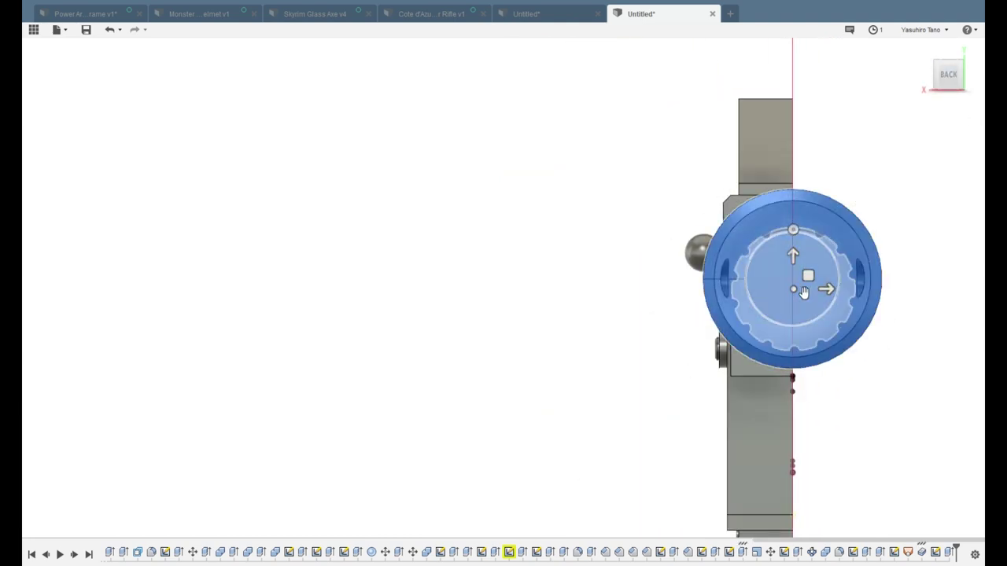
{"action": "middle_click_drag", "start_coordinate": [670, 327], "coordinate": [787, 337], "text": "shift"}
{"action": "scroll", "coordinate": [700, 346], "scroll_direction": "down", "scroll_amount": 3}
{"action": "middle_click_drag", "start_coordinate": [170, 343], "coordinate": [371, 353], "text": "shift"}
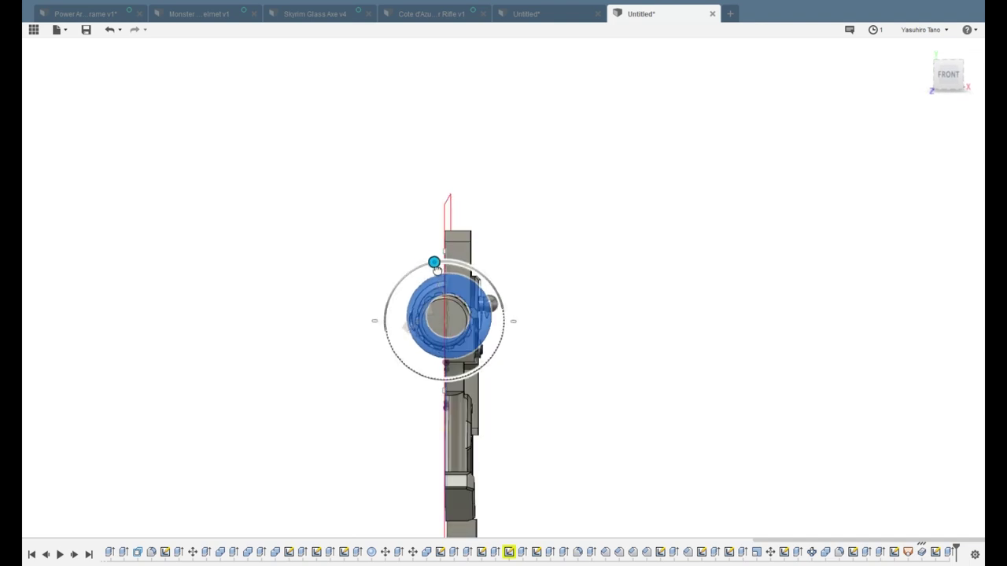
{"action": "middle_click_drag", "start_coordinate": [421, 281], "coordinate": [423, 374], "text": "shift"}
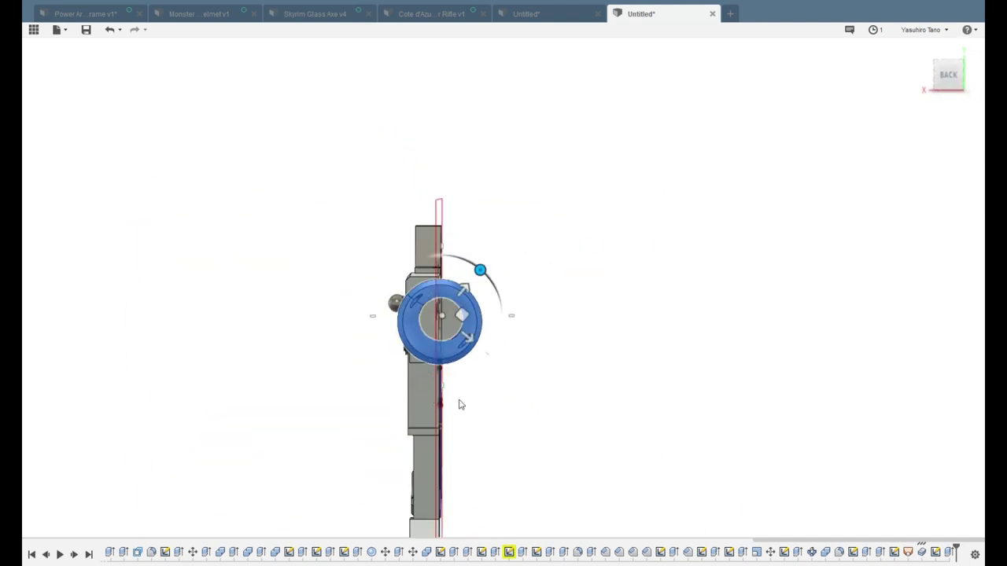
{"action": "mouse_move", "coordinate": [459, 407]}
{"action": "middle_mouse_down", "text": "shift"}
{"action": "mouse_move", "coordinate": [524, 420]}
{"action": "mouse_move", "coordinate": [521, 439]}
{"action": "mouse_move", "coordinate": [465, 418]}
{"action": "middle_mouse_up", "text": "shift"}
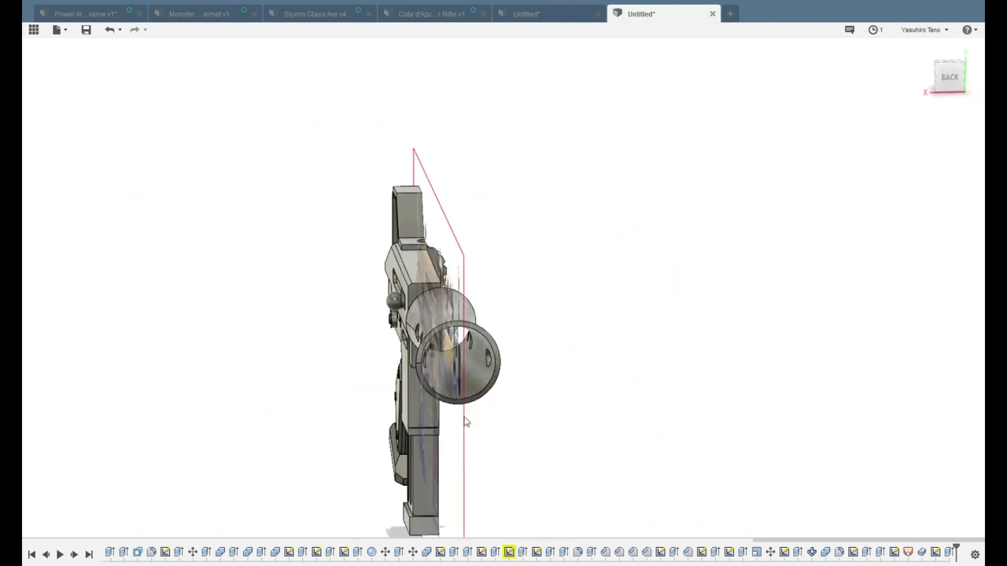
Sketch another row of three circles along the shroud's centreline, offset from the existing holes, and extrude them as long rods out both sides
{"action": "left_click", "coordinate": [200, 61]}
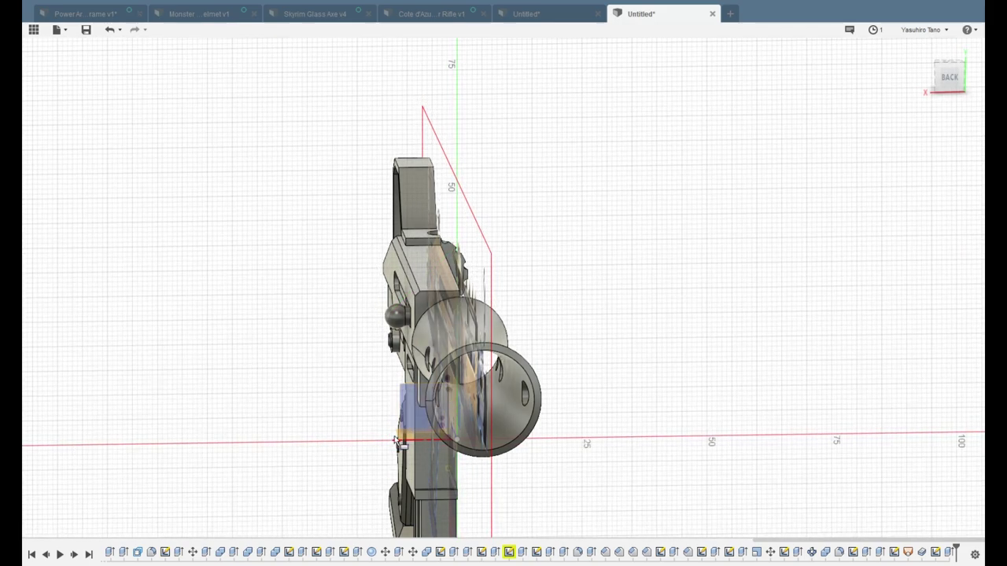
{"action": "left_click", "coordinate": [450, 409]}
{"action": "middle_click_drag", "start_coordinate": [619, 441], "coordinate": [554, 368], "text": "shift"}
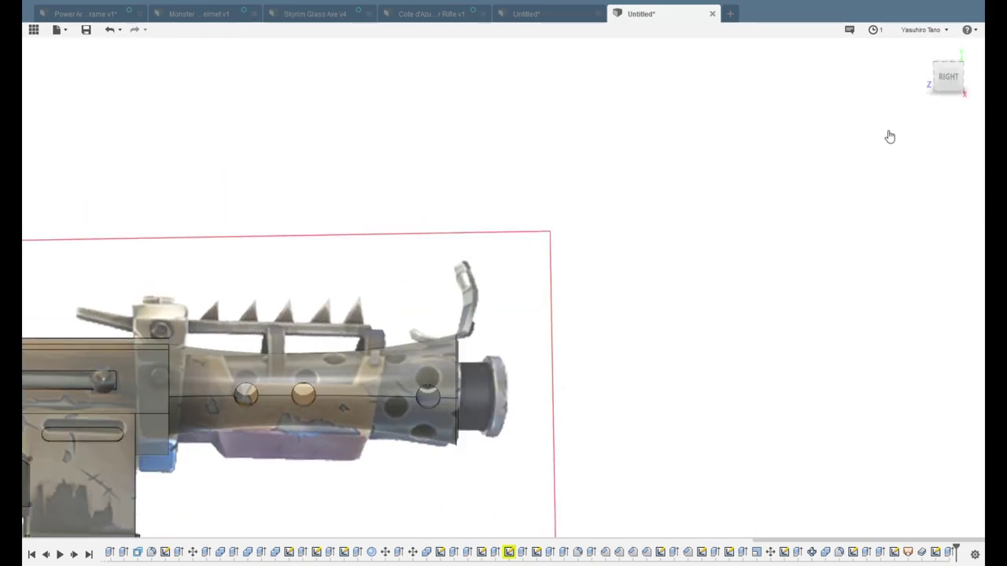
{"action": "scroll", "coordinate": [384, 402], "scroll_direction": "up", "scroll_amount": 3}
{"action": "middle_click_drag", "start_coordinate": [406, 407], "coordinate": [512, 380]}
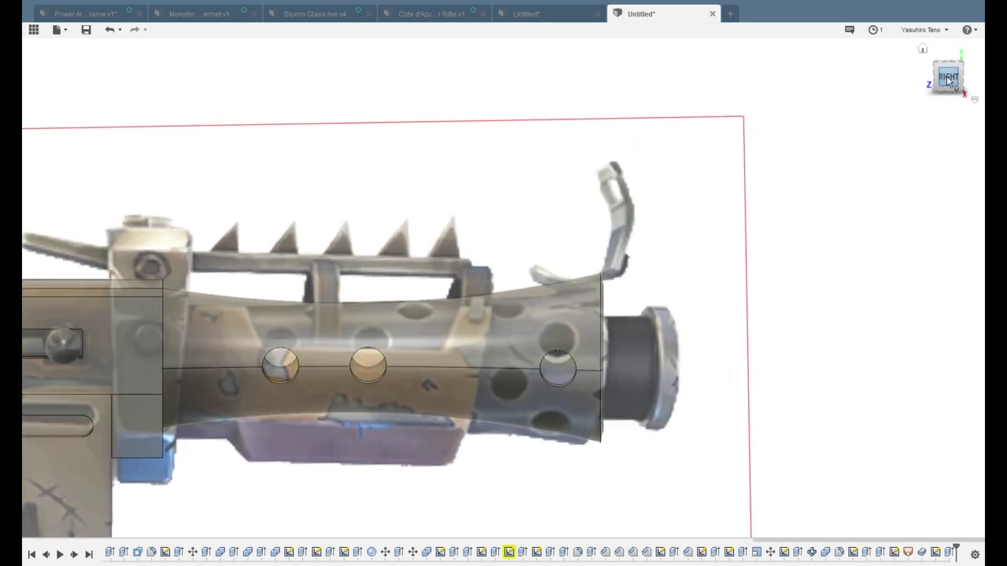
{"action": "left_click", "coordinate": [948, 77]}
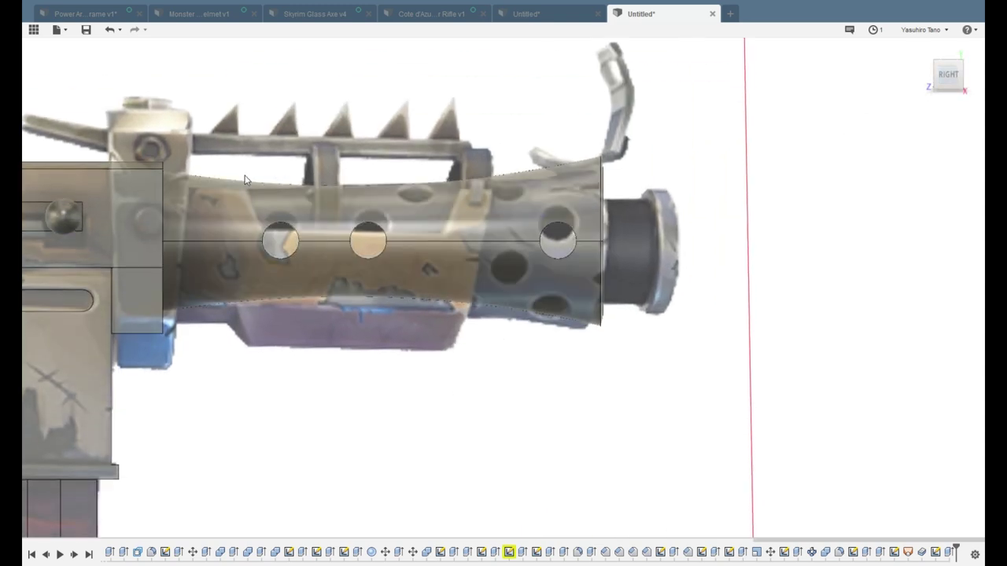
{"action": "middle_click_drag", "start_coordinate": [520, 236], "coordinate": [382, 254]}
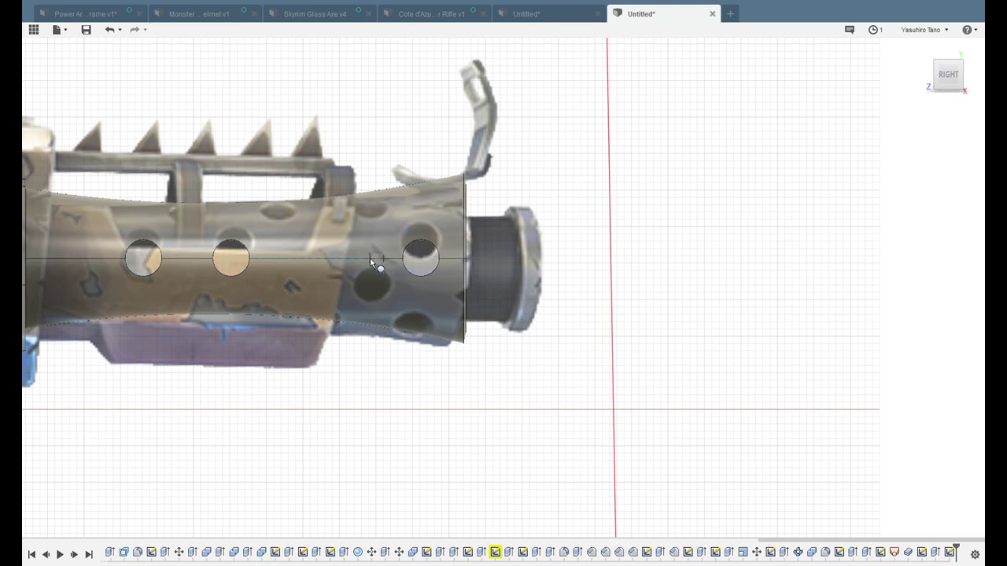
{"action": "left_click", "coordinate": [376, 271]}
{"action": "key", "text": "ctrl+c"}
{"action": "key", "text": "ctrl+v"}
{"action": "left_click_drag", "start_coordinate": [400, 261], "coordinate": [321, 263]}
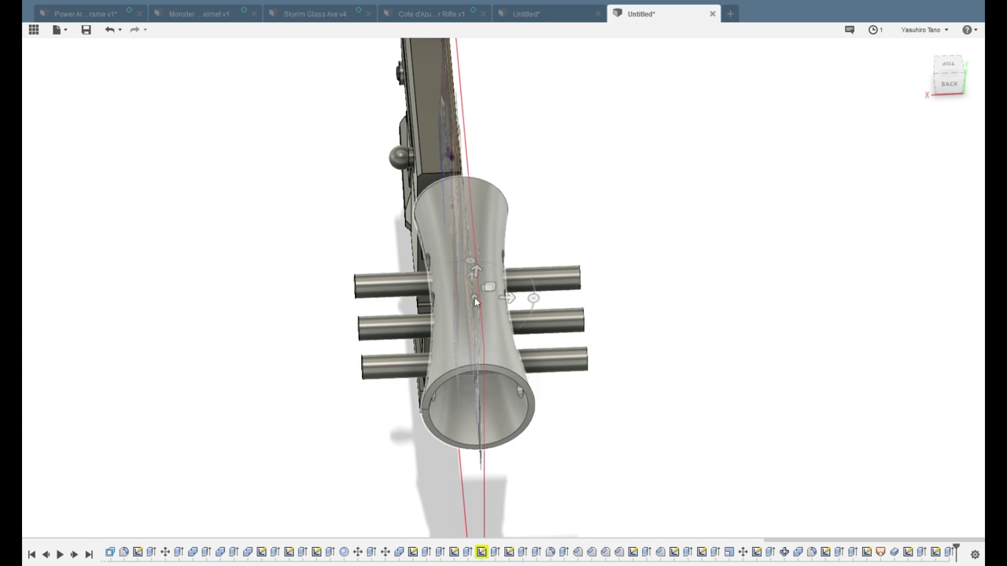
Rotate the three rods around the barrel's axis so they run diagonally through the shroud, leaving the receiver out of the selection
{"action": "left_click_drag", "start_coordinate": [475, 301], "coordinate": [447, 155]}
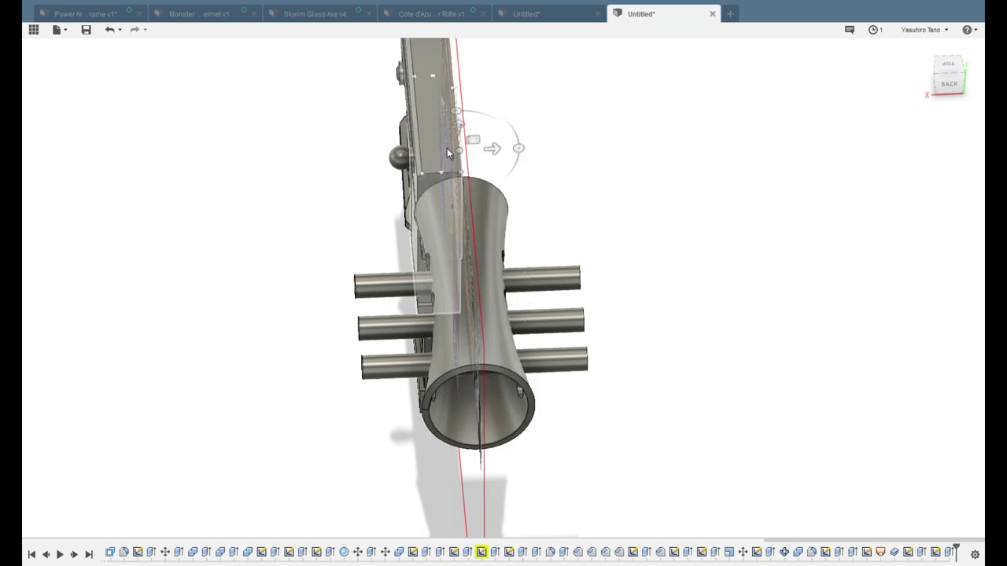
{"action": "left_click", "coordinate": [394, 323]}
{"action": "left_click", "coordinate": [393, 364]}
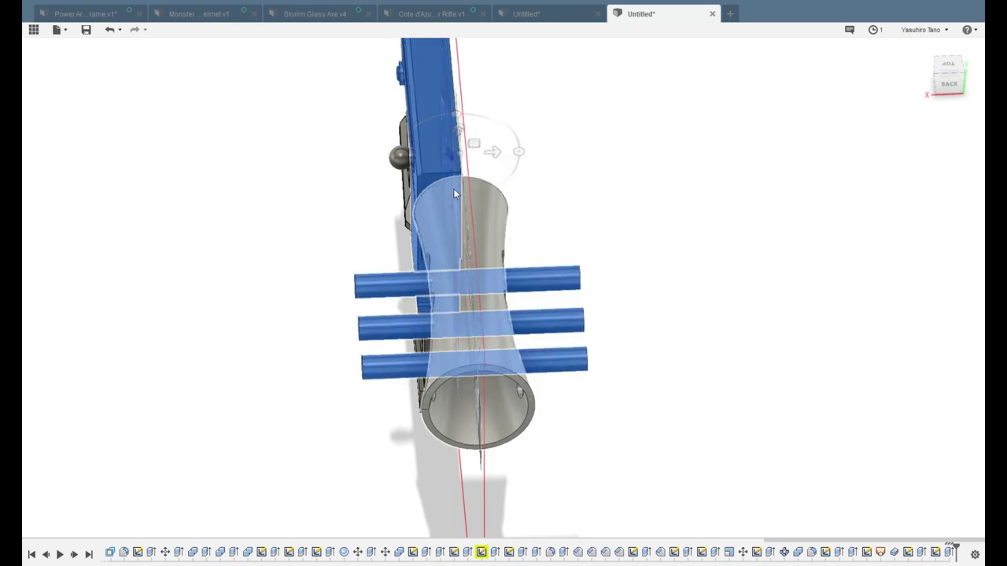
{"action": "left_click", "coordinate": [436, 151]}
{"action": "middle_click_drag", "start_coordinate": [489, 300], "coordinate": [507, 241], "text": "shift"}
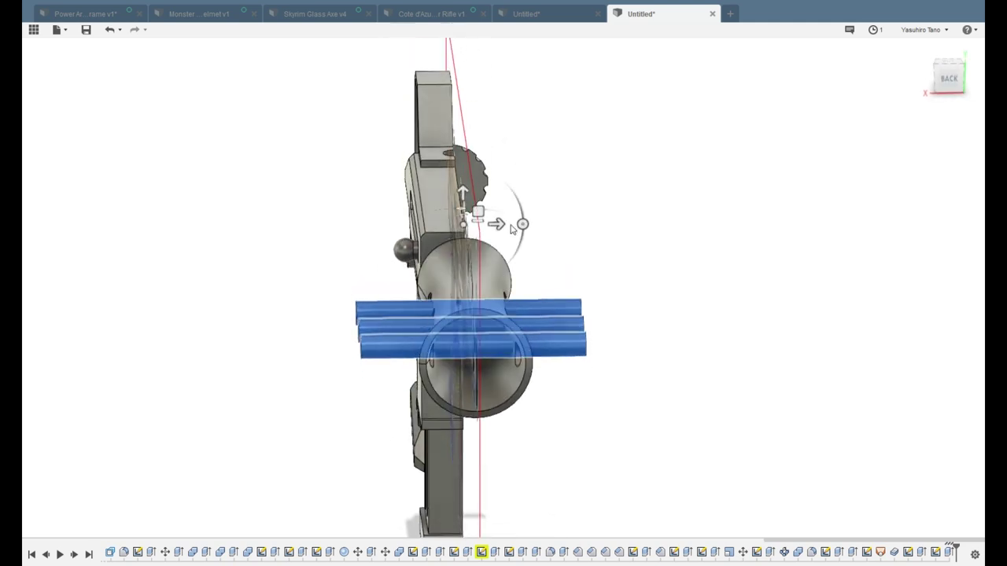
{"action": "left_click_drag", "start_coordinate": [524, 226], "coordinate": [533, 247]}
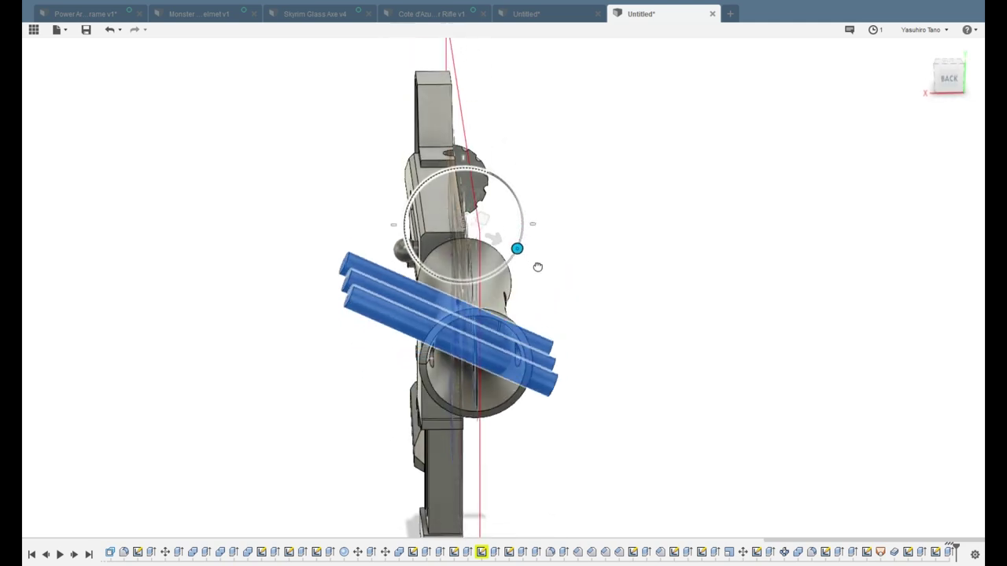
{"action": "middle_click_drag", "start_coordinate": [537, 269], "coordinate": [689, 326], "text": "shift"}
{"action": "left_click", "coordinate": [950, 85]}
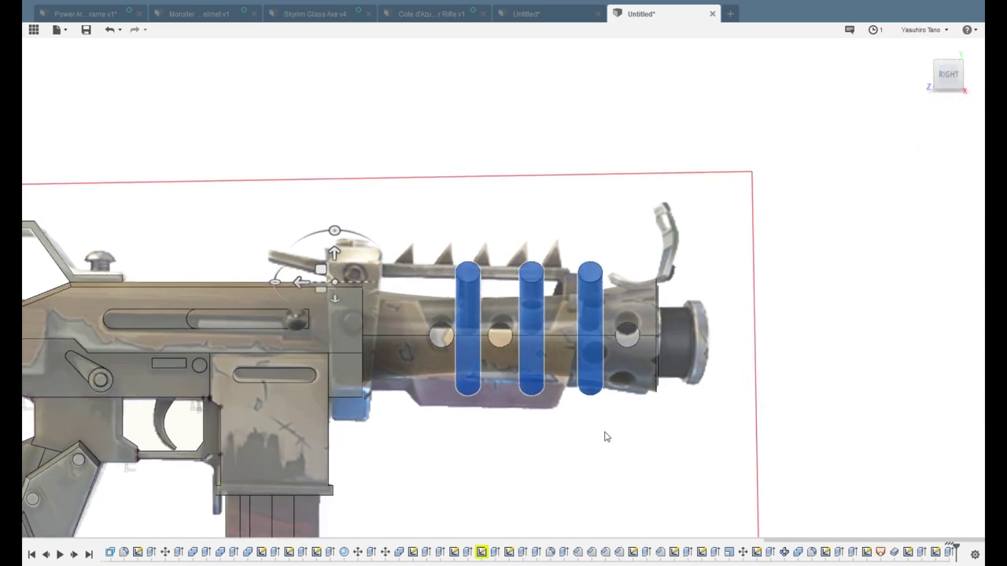
Tilt the three rods more steeply, shift them through the shroud's centre, and mirror them onto the opposite diagonal
{"action": "middle_click_drag", "start_coordinate": [612, 433], "coordinate": [511, 434], "text": "shift"}
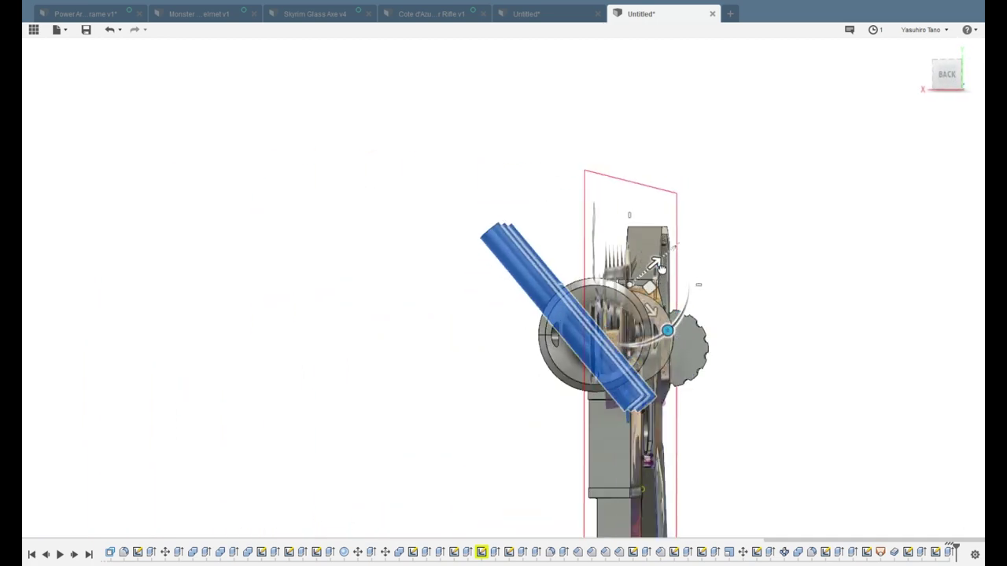
{"action": "mouse_move", "coordinate": [684, 312]}
{"action": "middle_mouse_down", "text": "shift"}
{"action": "mouse_move", "coordinate": [703, 319]}
{"action": "mouse_move", "coordinate": [691, 317]}
{"action": "middle_mouse_up", "text": "shift"}
{"action": "scroll", "coordinate": [616, 276], "scroll_direction": "up", "scroll_amount": 2}
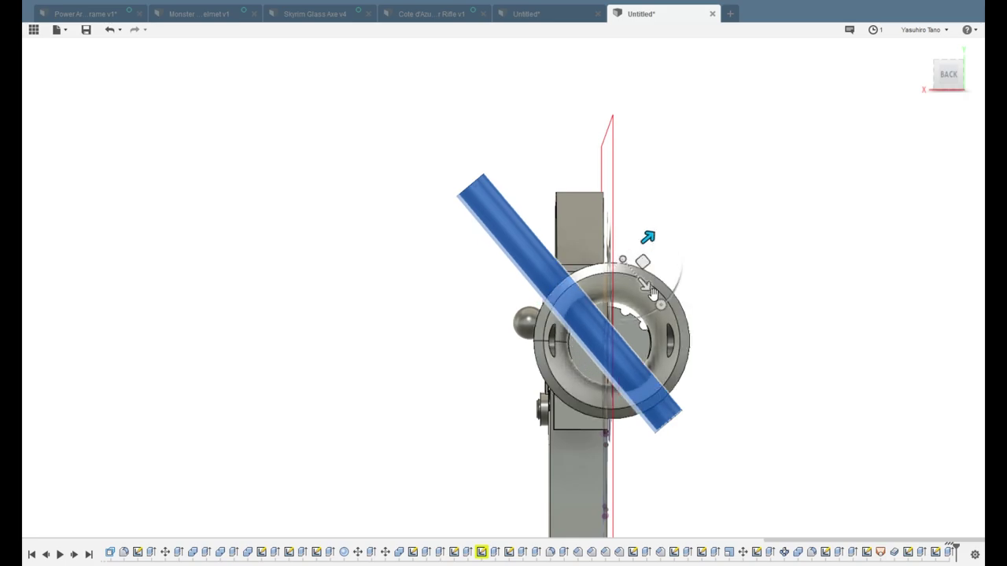
{"action": "left_click_drag", "start_coordinate": [668, 263], "coordinate": [674, 258]}
{"action": "middle_click_drag", "start_coordinate": [441, 264], "coordinate": [392, 151], "text": "shift"}
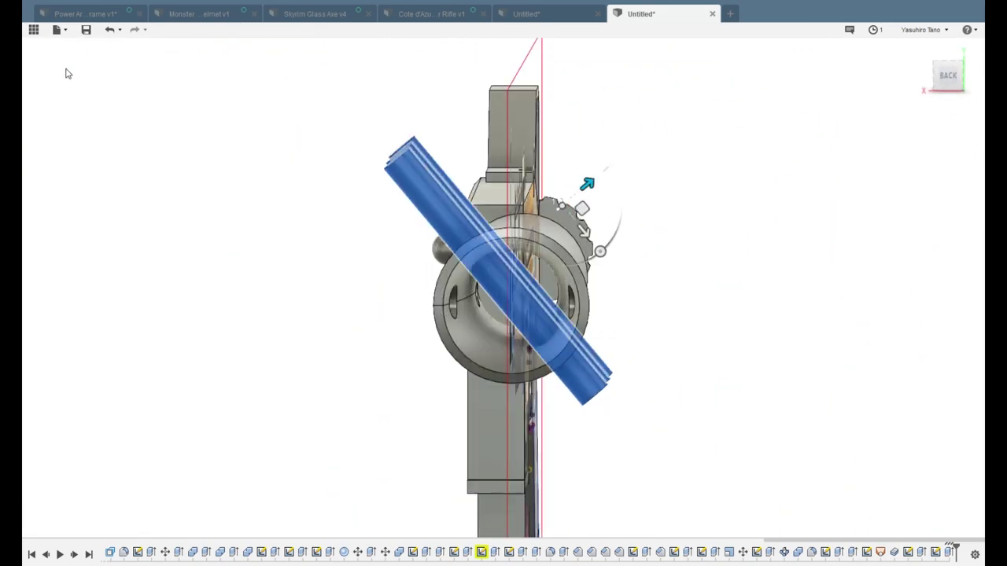
{"action": "middle_click_drag", "start_coordinate": [417, 192], "coordinate": [325, 62], "text": "shift"}
Cut the six diagonal rods out of the barrel shroud with Combine to perforate it with angled holes
{"action": "left_click", "coordinate": [416, 141]}
{"action": "left_click", "coordinate": [579, 226]}
{"action": "left_click", "coordinate": [535, 182]}
{"action": "left_click", "coordinate": [331, 144]}
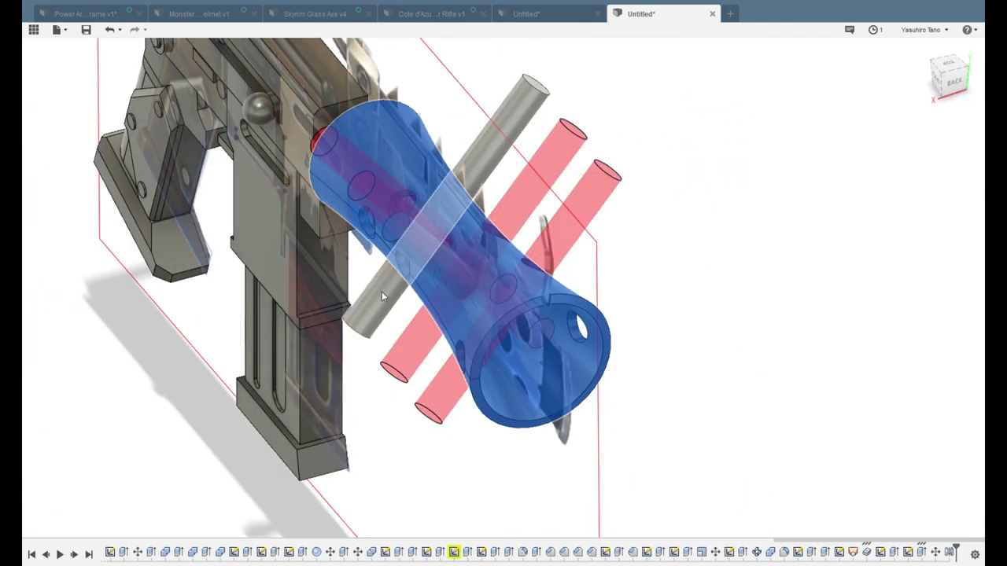
{"action": "middle_click_drag", "start_coordinate": [381, 291], "coordinate": [470, 292], "text": "shift"}
{"action": "left_click", "coordinate": [429, 236]}
{"action": "left_click", "coordinate": [267, 218]}
{"action": "left_click", "coordinate": [426, 225]}
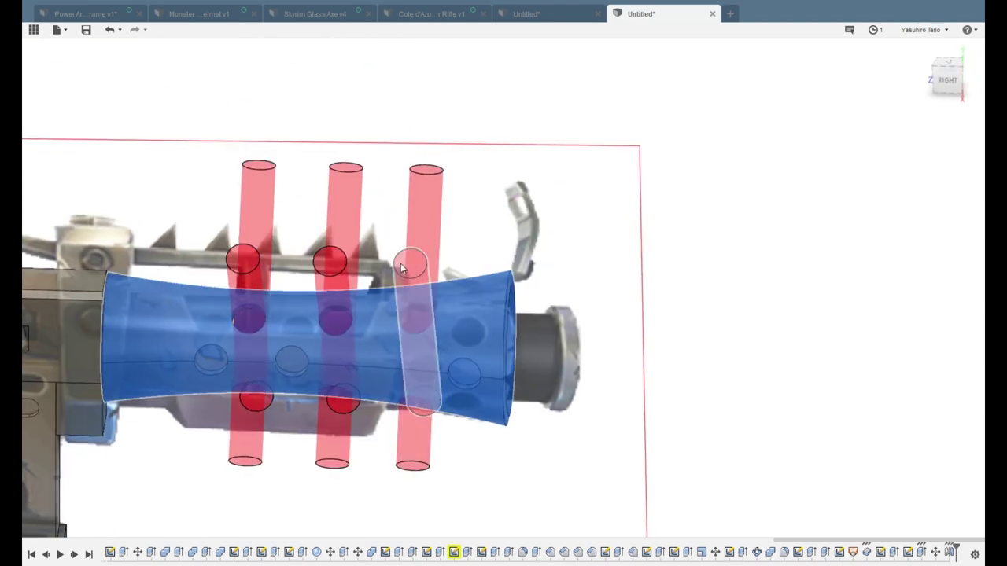
{"action": "left_click", "coordinate": [401, 268]}
{"action": "key", "text": "Return"}
{"action": "scroll", "coordinate": [416, 321], "scroll_direction": "down", "scroll_amount": 4}
Start a sketch on the horizontal plane and place a hole circle along the top of the shroud
{"action": "mouse_move", "coordinate": [465, 327]}
{"action": "middle_mouse_down", "text": "shift"}
{"action": "mouse_move", "coordinate": [441, 342]}
{"action": "mouse_move", "coordinate": [446, 328]}
{"action": "mouse_move", "coordinate": [468, 324]}
{"action": "mouse_move", "coordinate": [456, 347]}
{"action": "mouse_move", "coordinate": [396, 353]}
{"action": "middle_mouse_up", "text": "shift"}
{"action": "key", "text": "l"}
{"action": "left_click", "coordinate": [216, 429]}
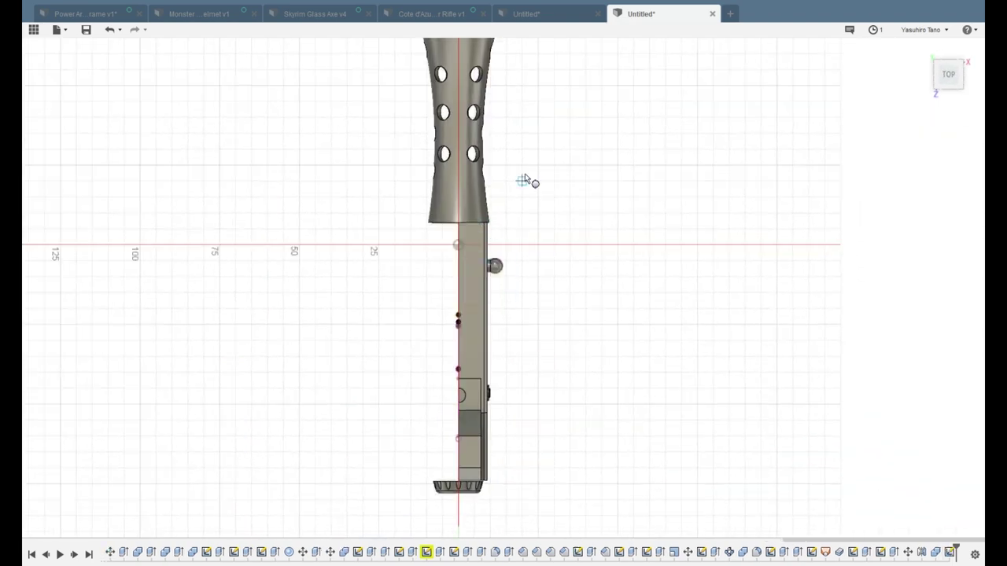
{"action": "middle_click_drag", "start_coordinate": [481, 225], "coordinate": [461, 399]}
{"action": "scroll", "coordinate": [439, 217], "scroll_direction": "up", "scroll_amount": 4}
{"action": "left_click", "coordinate": [435, 228]}
Extrude the arc at the rail's front end as a surface and move it into place between rail and handguard
{"action": "key", "text": "m"}
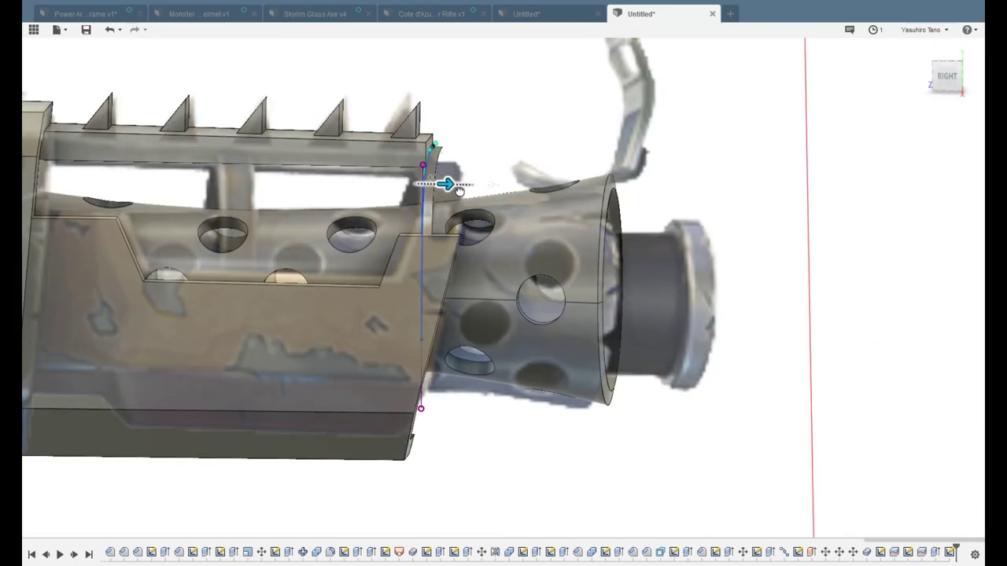
{"action": "middle_click_drag", "start_coordinate": [489, 280], "coordinate": [551, 283], "text": "shift"}
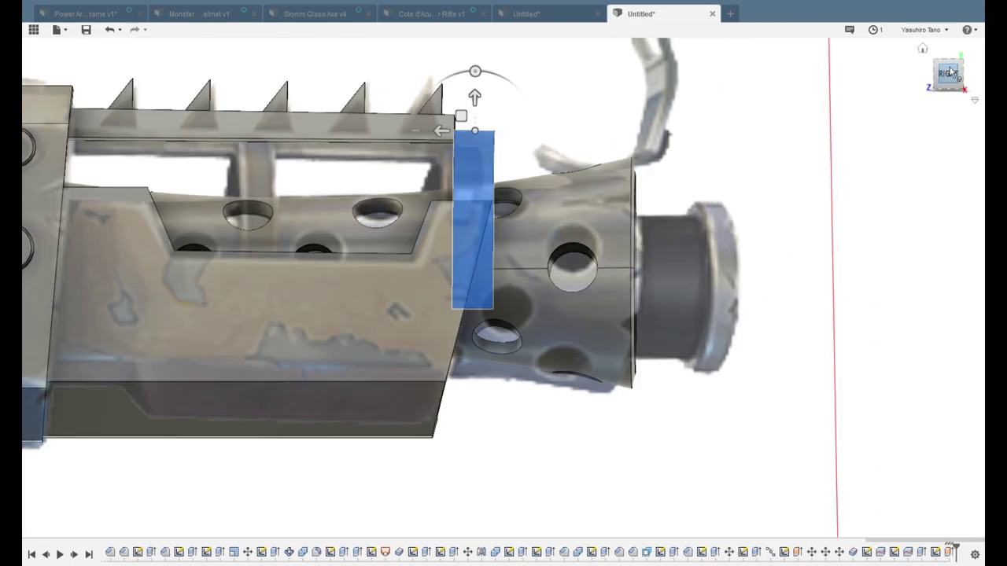
{"action": "left_click_drag", "start_coordinate": [464, 162], "coordinate": [481, 168]}
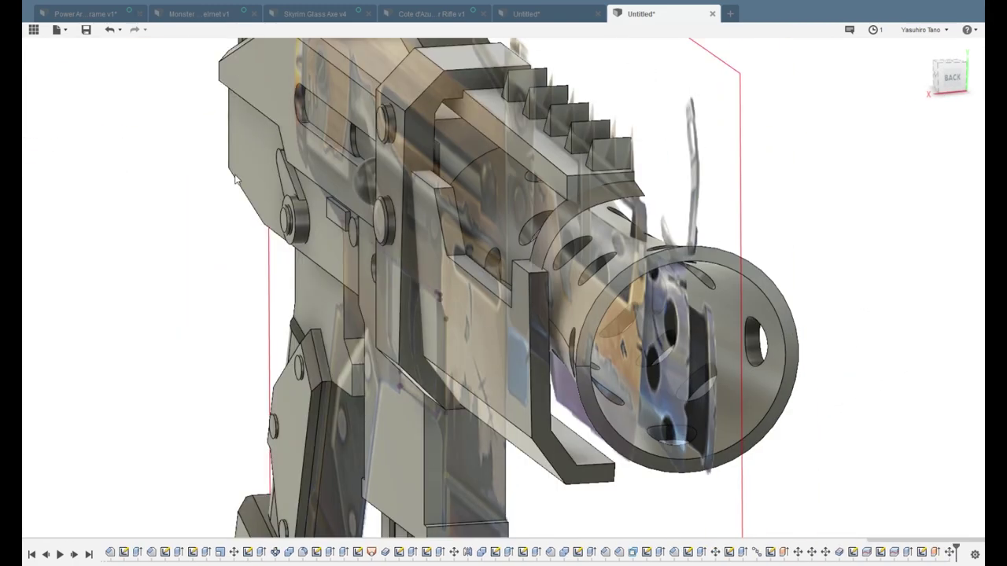
Thicken the curved surface at the rail's front end into a solid strap
{"action": "scroll", "coordinate": [238, 179], "scroll_direction": "up", "scroll_amount": 5}
{"action": "left_click", "coordinate": [573, 201]}
{"action": "middle_click_drag", "start_coordinate": [575, 202], "coordinate": [831, 258], "text": "shift"}
{"action": "key", "text": "Return"}
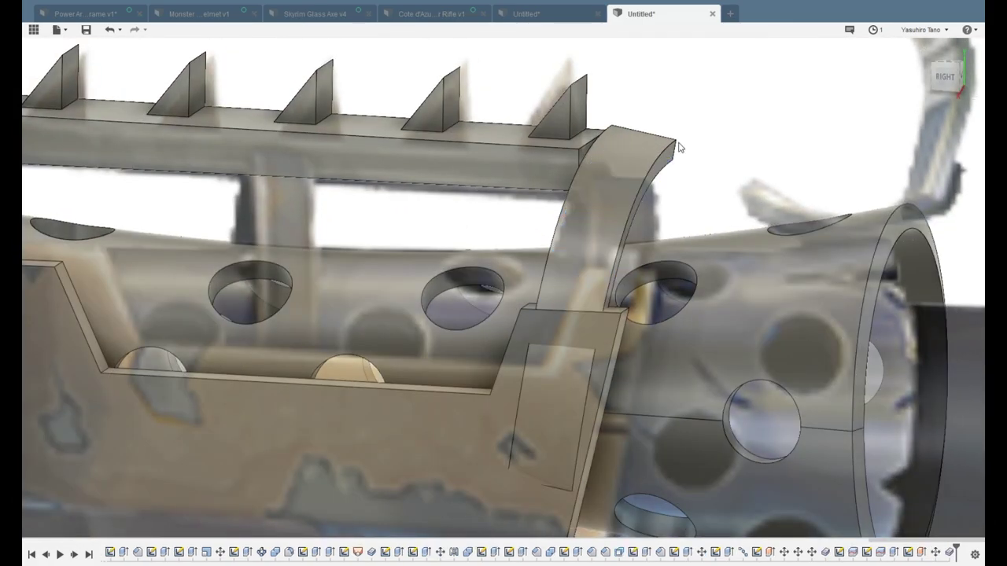
Adjust the front strap's position, and place a copy of it midway along the spiked rail
{"action": "left_click", "coordinate": [660, 193]}
{"action": "key", "text": "m"}
{"action": "middle_click_drag", "start_coordinate": [678, 162], "coordinate": [616, 250], "text": "shift"}
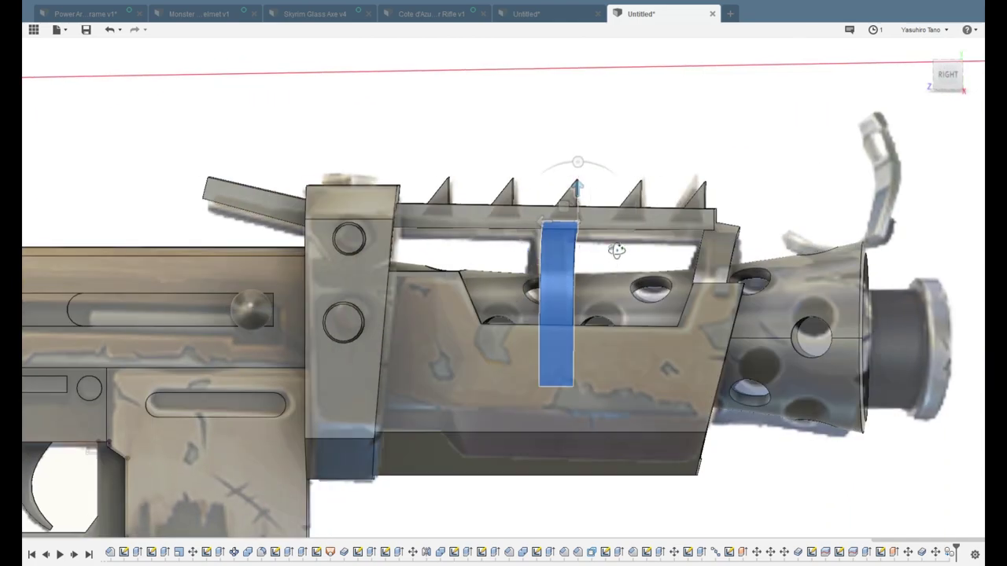
{"action": "middle_click_drag", "start_coordinate": [550, 226], "coordinate": [922, 157], "text": "shift"}
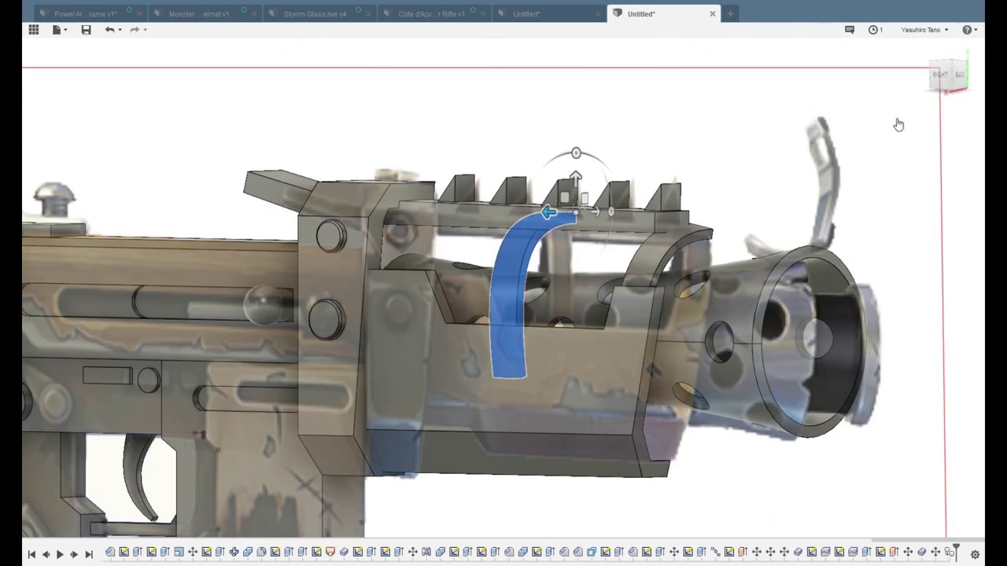
{"action": "scroll", "coordinate": [449, 369], "scroll_direction": "down", "scroll_amount": 3}
{"action": "middle_click_drag", "start_coordinate": [449, 369], "coordinate": [734, 437], "text": "shift"}
{"action": "scroll", "coordinate": [734, 437], "scroll_direction": "up", "scroll_amount": 4}
{"action": "scroll", "coordinate": [734, 437], "scroll_direction": "down", "scroll_amount": 3}
{"action": "left_click", "coordinate": [807, 426]}
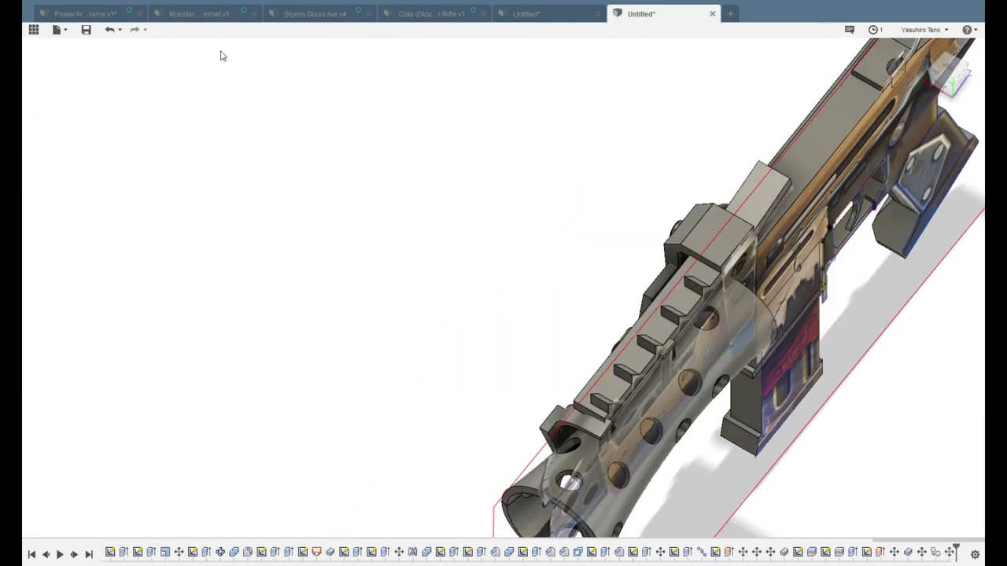
Pull the inner end face of the front curved strap toward the gun's centre plane
{"action": "scroll", "coordinate": [673, 338], "scroll_direction": "up", "scroll_amount": 3}
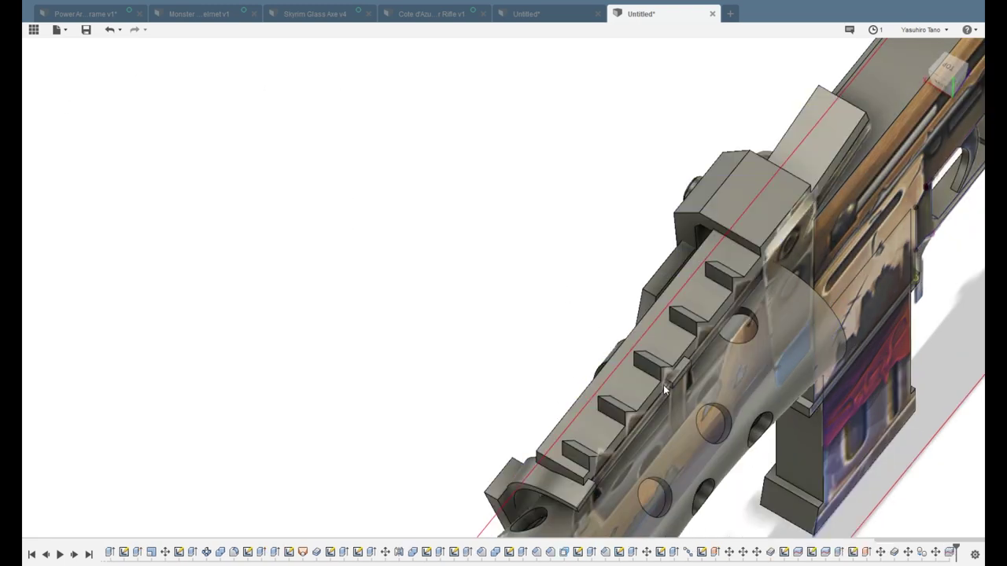
{"action": "middle_click_drag", "start_coordinate": [72, 440], "coordinate": [335, 65], "text": "shift"}
{"action": "scroll", "coordinate": [582, 354], "scroll_direction": "up", "scroll_amount": 5}
{"action": "left_click", "coordinate": [640, 405]}
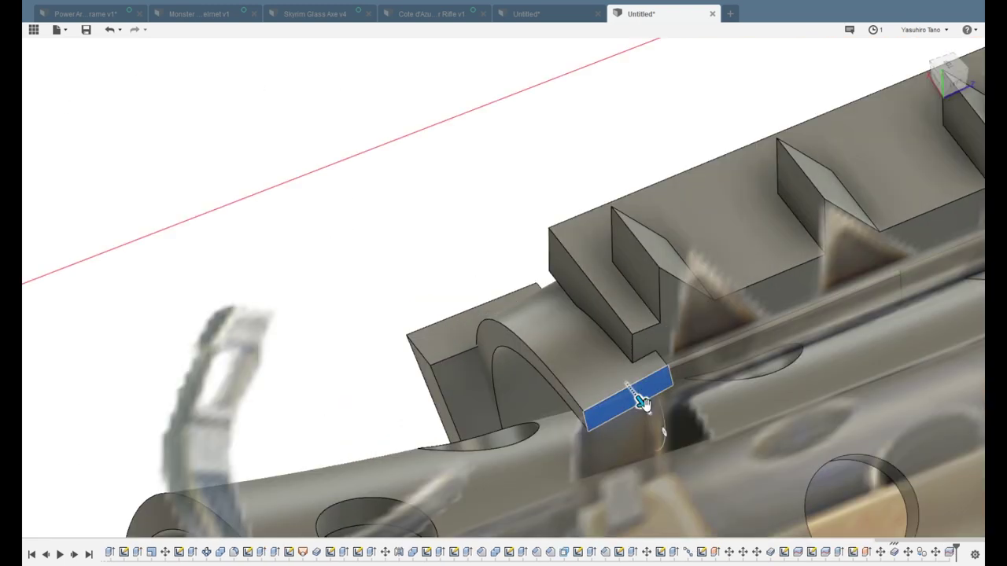
{"action": "left_click_drag", "start_coordinate": [639, 405], "coordinate": [668, 413]}
{"action": "key", "text": "Return"}
Mirror the half-modelled bodies, including receiver, magazine, grip, rail, clamp, handguard and straps, across the centre plane, leaving out the shroud and rear knob
{"action": "middle_click_drag", "start_coordinate": [758, 422], "coordinate": [491, 224], "text": "shift"}
{"action": "scroll", "coordinate": [618, 409], "scroll_direction": "down", "scroll_amount": 5}
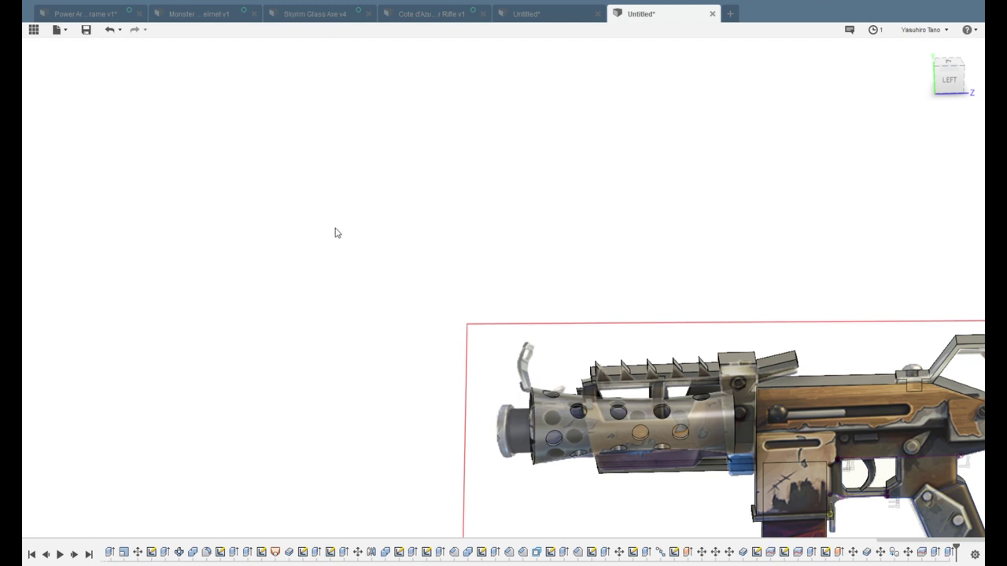
{"action": "middle_click_drag", "start_coordinate": [661, 243], "coordinate": [565, 192], "text": "shift"}
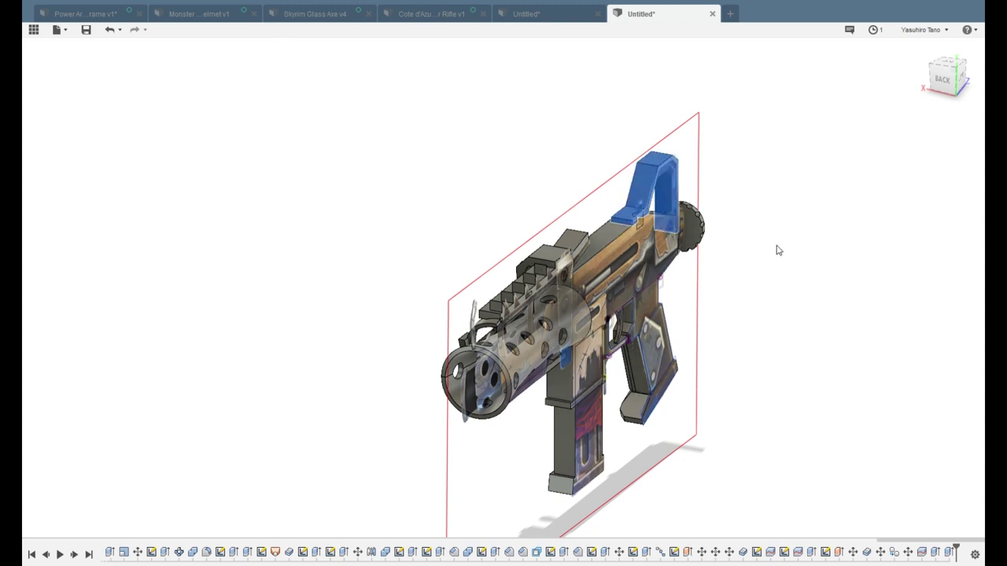
{"action": "left_click", "coordinate": [665, 266]}
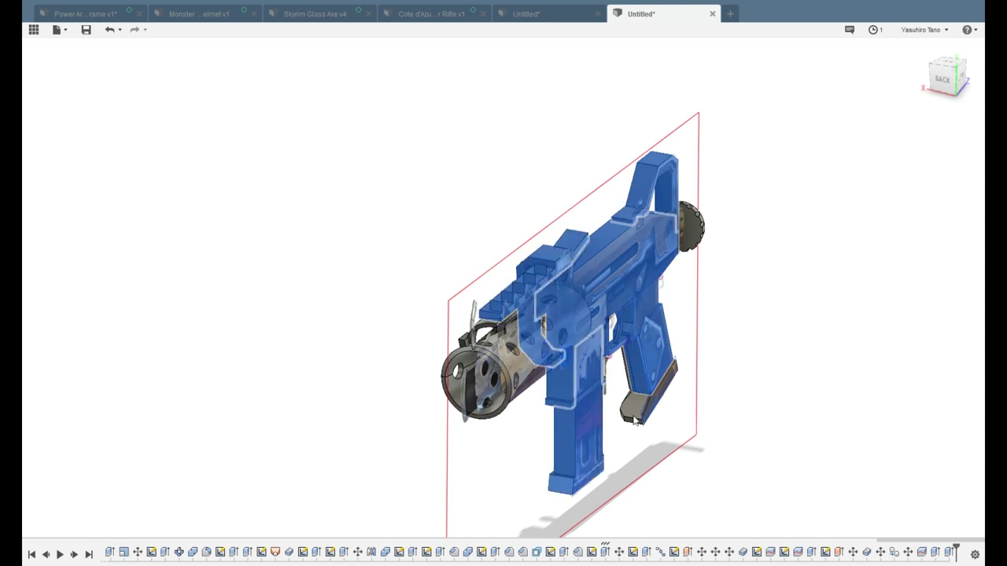
{"action": "middle_click_drag", "start_coordinate": [688, 411], "coordinate": [504, 389], "text": "shift"}
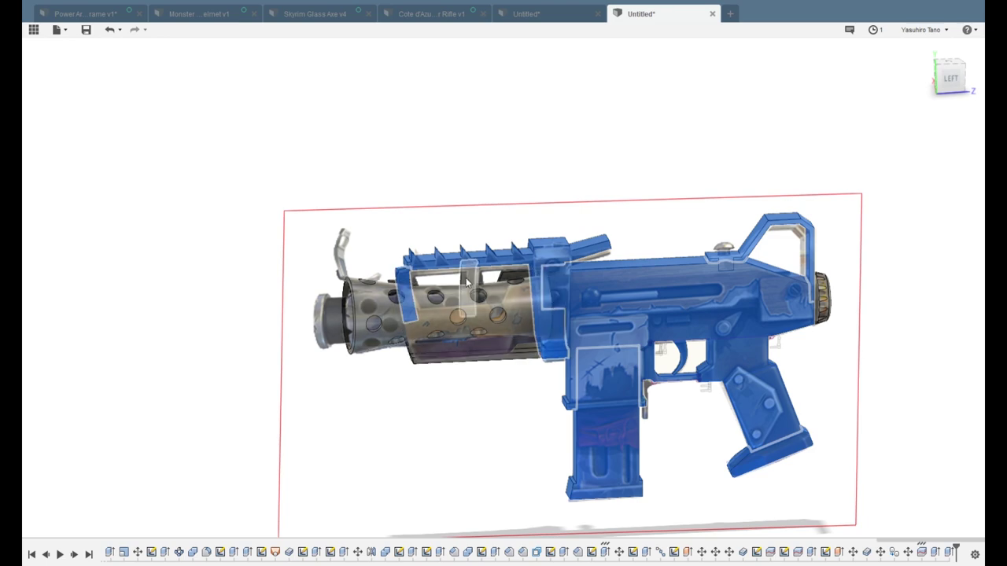
{"action": "middle_click_drag", "start_coordinate": [452, 361], "coordinate": [626, 372], "text": "shift"}
{"action": "middle_click_drag", "start_coordinate": [815, 403], "coordinate": [737, 400], "text": "shift"}
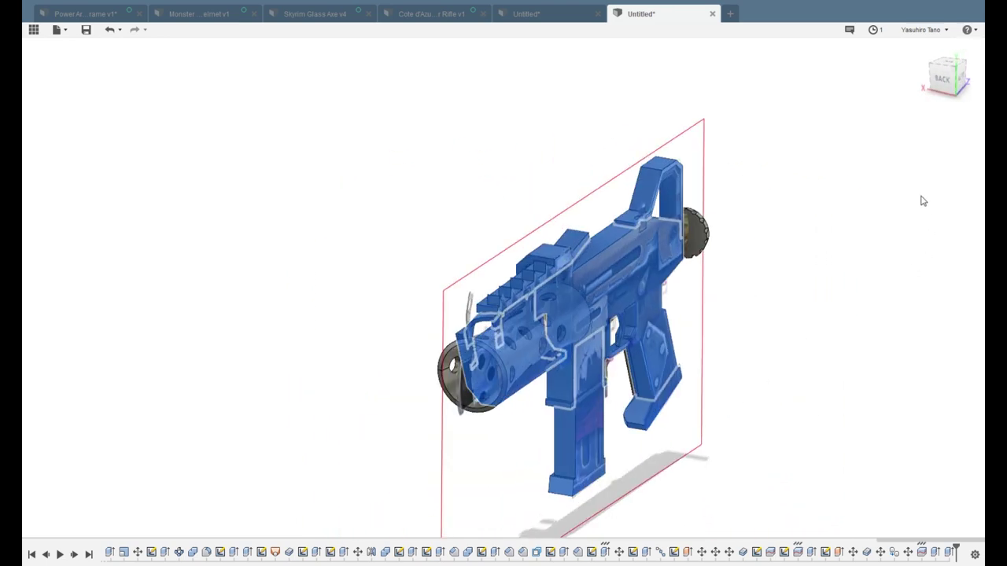
{"action": "left_click", "coordinate": [651, 256]}
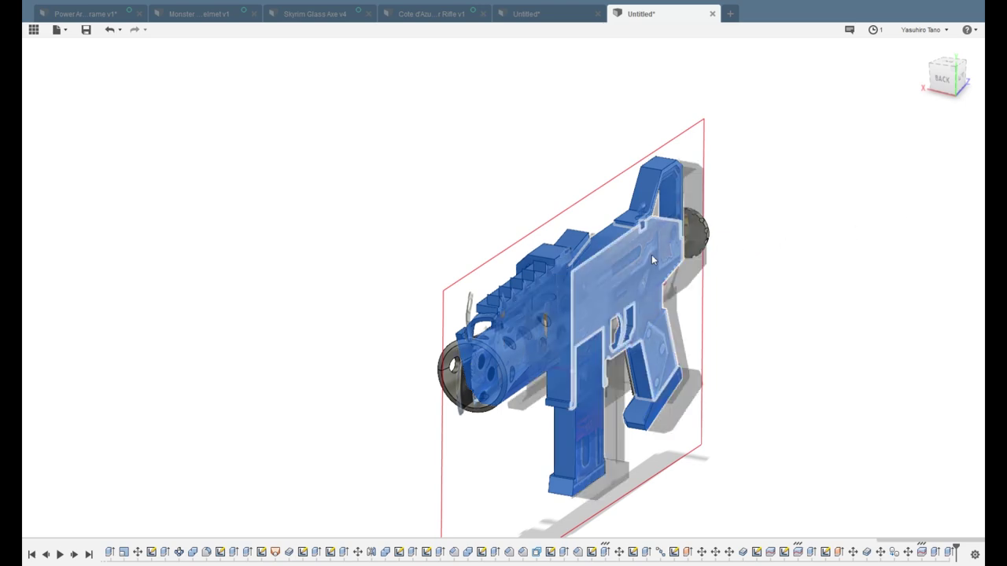
{"action": "key", "text": "Return"}
Join the rail, clamp, handguard and curved straps on the gun's right side into one body with Combine
{"action": "middle_click_drag", "start_coordinate": [523, 297], "coordinate": [611, 222], "text": "shift"}
{"action": "scroll", "coordinate": [580, 331], "scroll_direction": "up", "scroll_amount": 5}
{"action": "middle_click_drag", "start_coordinate": [906, 92], "coordinate": [671, 250], "text": "shift"}
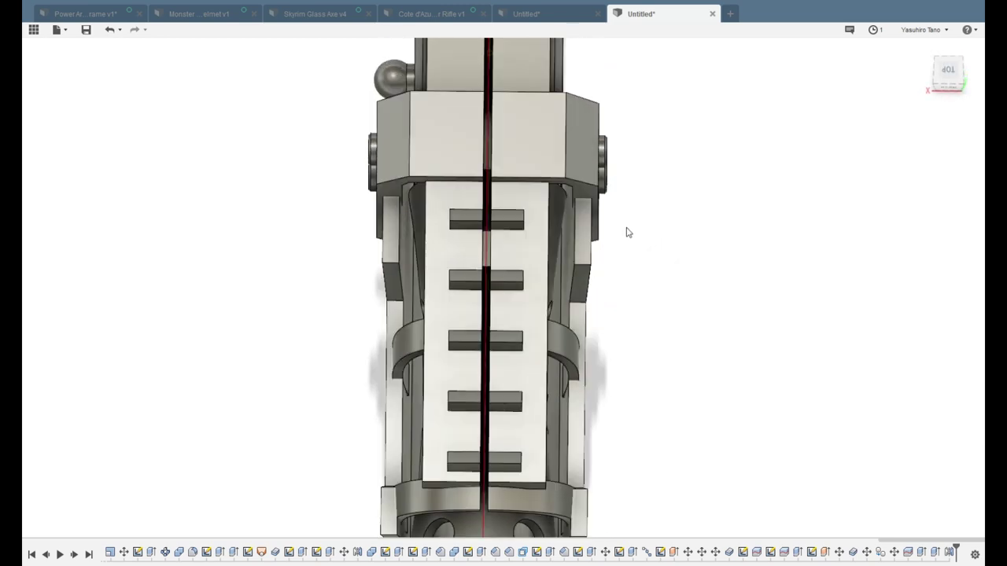
{"action": "left_click", "coordinate": [459, 230]}
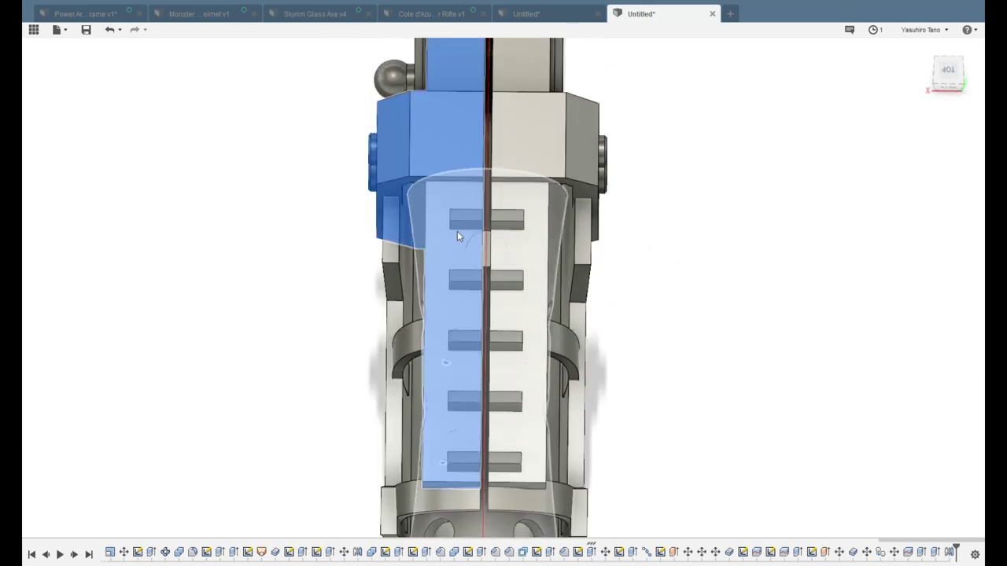
{"action": "middle_click_drag", "start_coordinate": [503, 196], "coordinate": [435, 353], "text": "shift"}
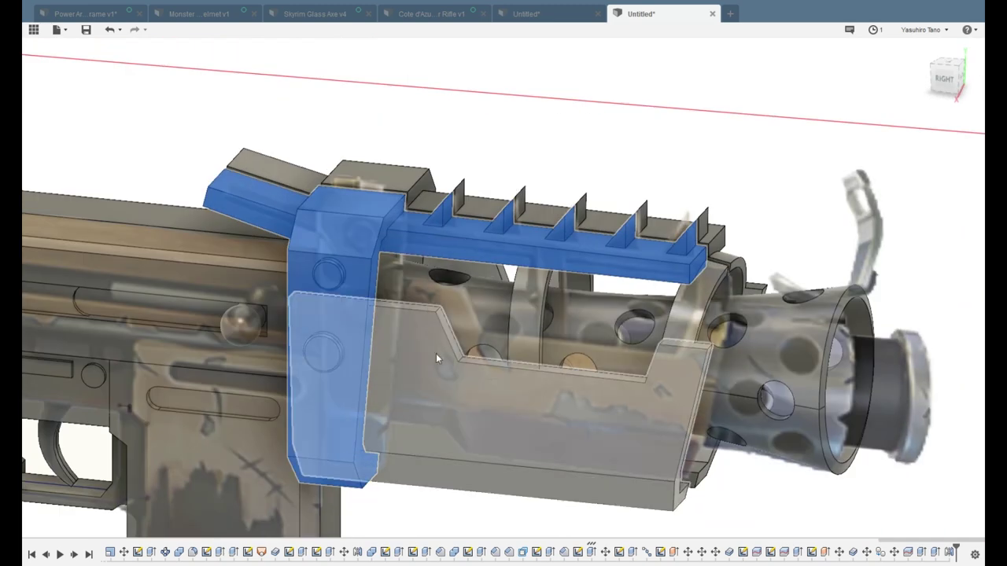
{"action": "middle_click_drag", "start_coordinate": [470, 425], "coordinate": [528, 329], "text": "shift"}
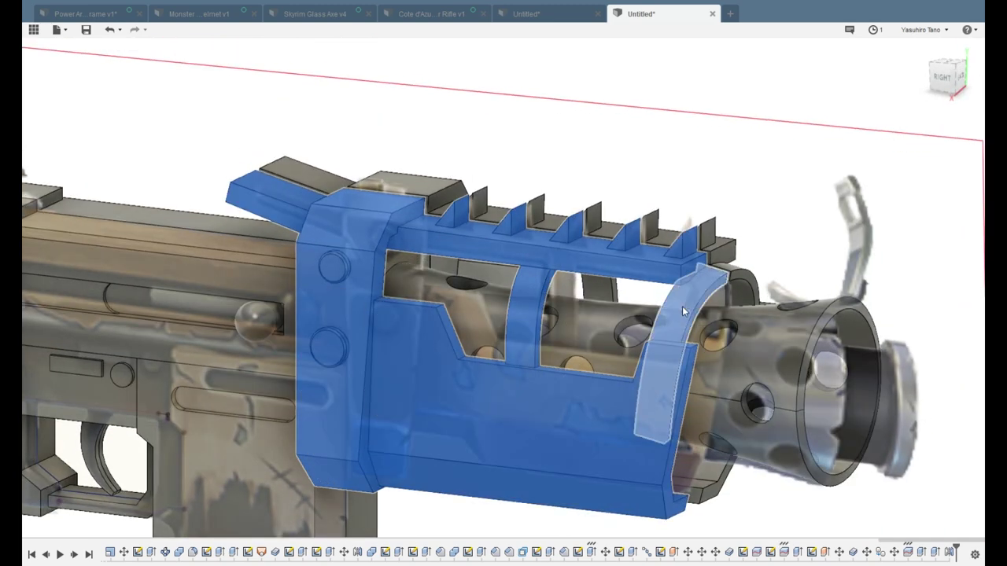
{"action": "key", "text": "Escape"}
Move the joined right half of the rail, clamp and handguard sideways toward the centre plane to narrow the gap
{"action": "middle_click_drag", "start_coordinate": [682, 306], "coordinate": [642, 320], "text": "shift"}
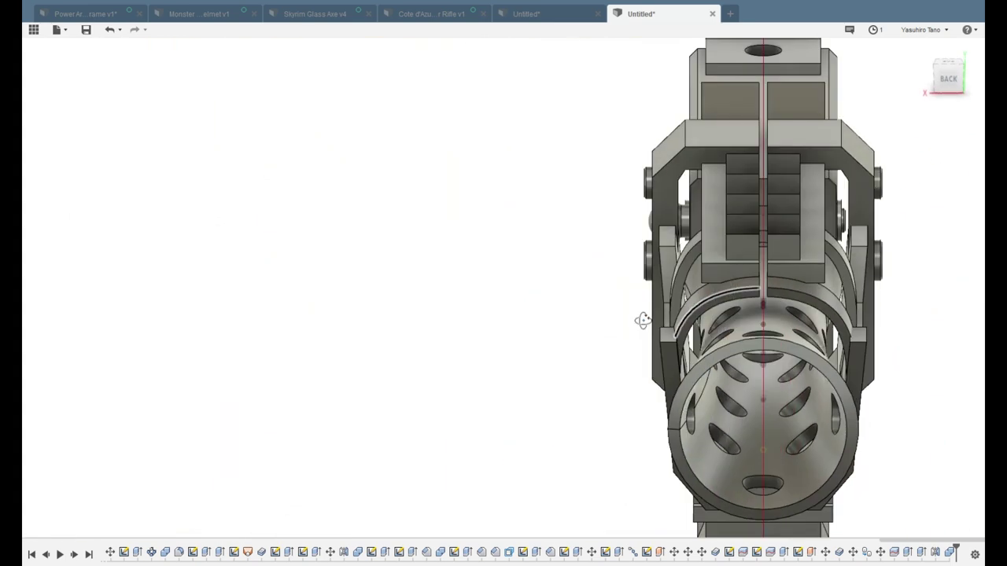
{"action": "scroll", "coordinate": [826, 257], "scroll_direction": "up", "scroll_amount": 2}
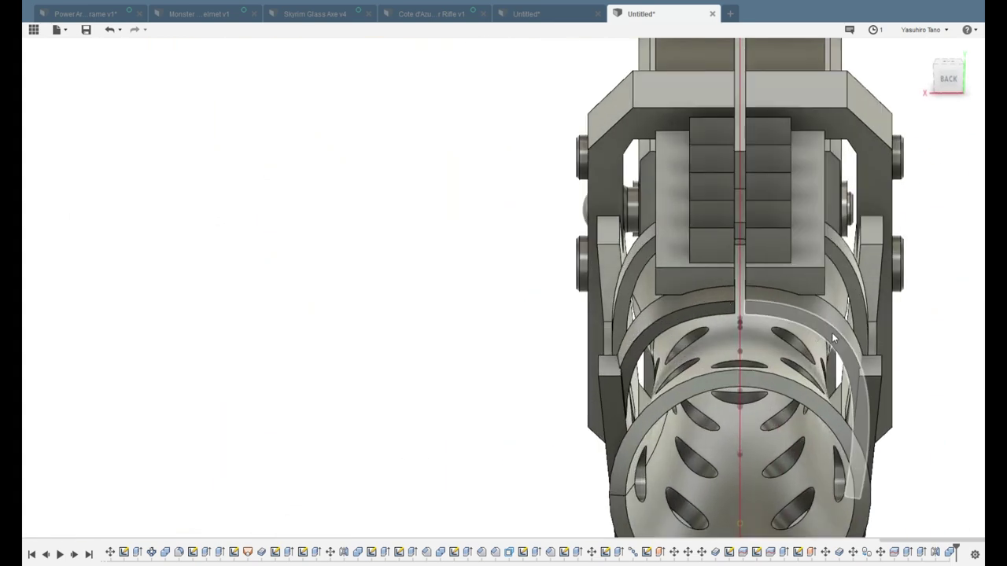
{"action": "left_click", "coordinate": [669, 95]}
{"action": "key", "text": "m"}
{"action": "scroll", "coordinate": [733, 103], "scroll_direction": "up", "scroll_amount": 1}
{"action": "scroll", "coordinate": [734, 104], "scroll_direction": "up", "scroll_amount": 1}
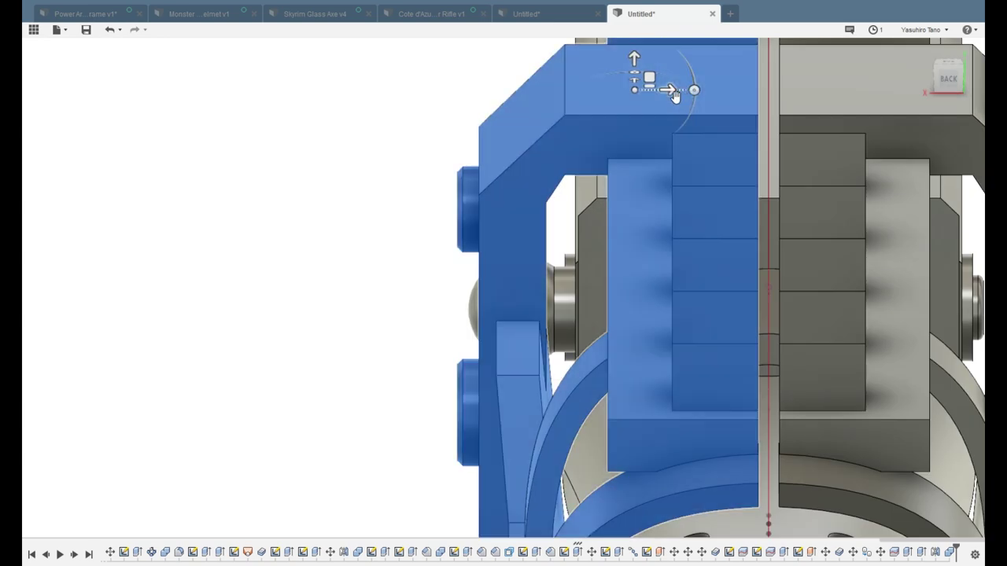
{"action": "scroll", "coordinate": [731, 196], "scroll_direction": "down", "scroll_amount": 1}
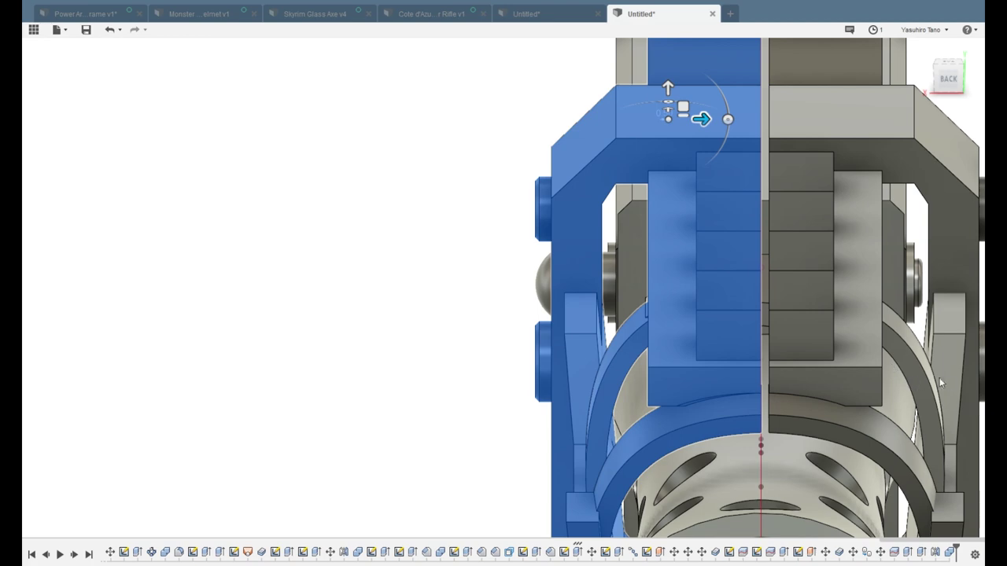
{"action": "key", "text": "Return"}
Combine the left-side rail, clamp, handguard and curved straps into one body
{"action": "middle_click_drag", "start_coordinate": [853, 349], "coordinate": [598, 260]}
{"action": "scroll", "coordinate": [586, 255], "scroll_direction": "down", "scroll_amount": 2}
{"action": "middle_click_drag", "start_coordinate": [714, 272], "coordinate": [570, 199], "text": "shift"}
{"action": "scroll", "coordinate": [570, 199], "scroll_direction": "down", "scroll_amount": 1}
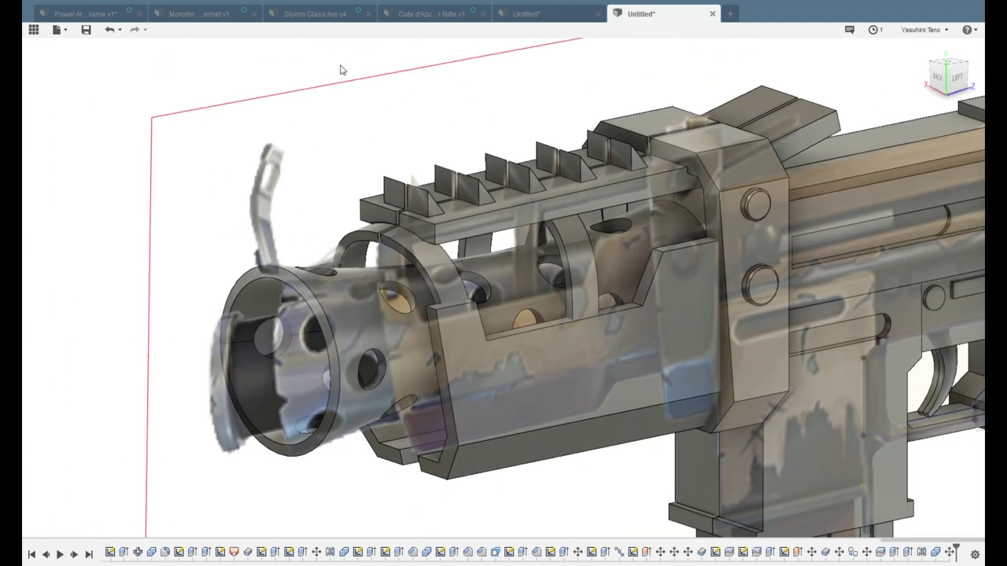
{"action": "left_click", "coordinate": [736, 174]}
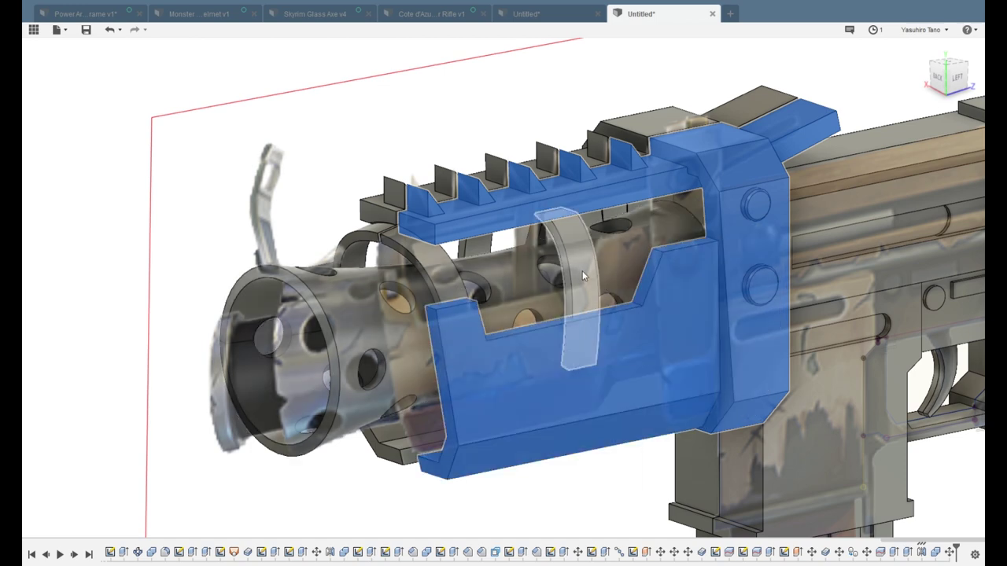
{"action": "left_click", "coordinate": [443, 286]}
{"action": "key", "text": "Return"}
Shift the joined left half of the rail and handguard sideways to meet the right half
{"action": "middle_click_drag", "start_coordinate": [443, 286], "coordinate": [519, 307], "text": "shift"}
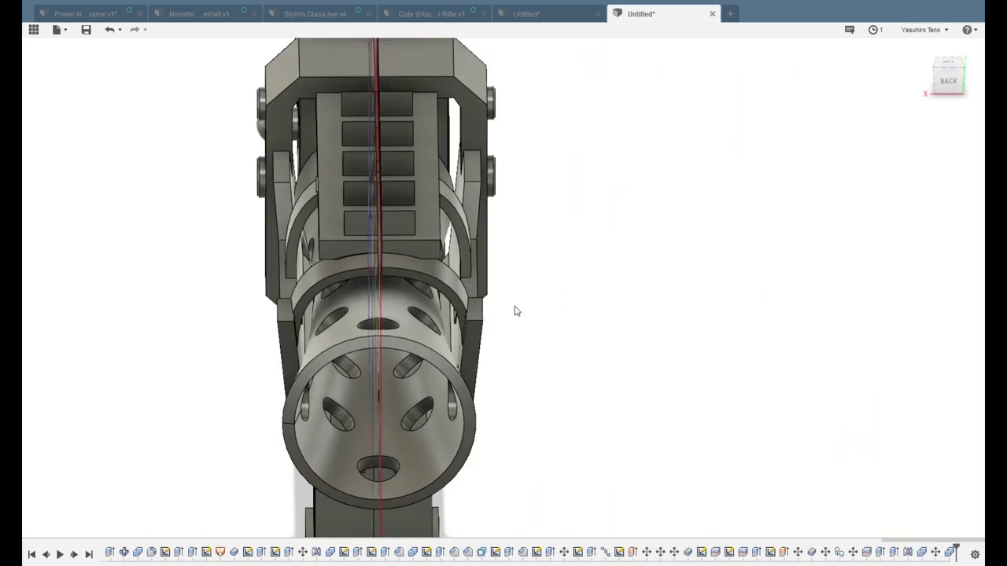
{"action": "left_click", "coordinate": [425, 260]}
{"action": "scroll", "coordinate": [393, 271], "scroll_direction": "up", "scroll_amount": 3}
{"action": "key", "text": "m"}
{"action": "left_click_drag", "start_coordinate": [464, 224], "coordinate": [458, 225]}
{"action": "key", "text": "Return"}
Extrude the inner bottom faces of the left handguard and clamp half toward the centre
{"action": "middle_click_drag", "start_coordinate": [452, 346], "coordinate": [311, 379], "text": "shift"}
{"action": "scroll", "coordinate": [447, 367], "scroll_direction": "down", "scroll_amount": 3}
{"action": "scroll", "coordinate": [396, 465], "scroll_direction": "up", "scroll_amount": 5}
{"action": "scroll", "coordinate": [311, 379], "scroll_direction": "up", "scroll_amount": 2}
{"action": "middle_click_drag", "start_coordinate": [386, 391], "coordinate": [618, 359], "text": "shift"}
{"action": "scroll", "coordinate": [538, 434], "scroll_direction": "down", "scroll_amount": 3}
{"action": "scroll", "coordinate": [522, 427], "scroll_direction": "up", "scroll_amount": 5}
{"action": "left_click", "coordinate": [597, 421]}
{"action": "scroll", "coordinate": [621, 394], "scroll_direction": "up", "scroll_amount": 4}
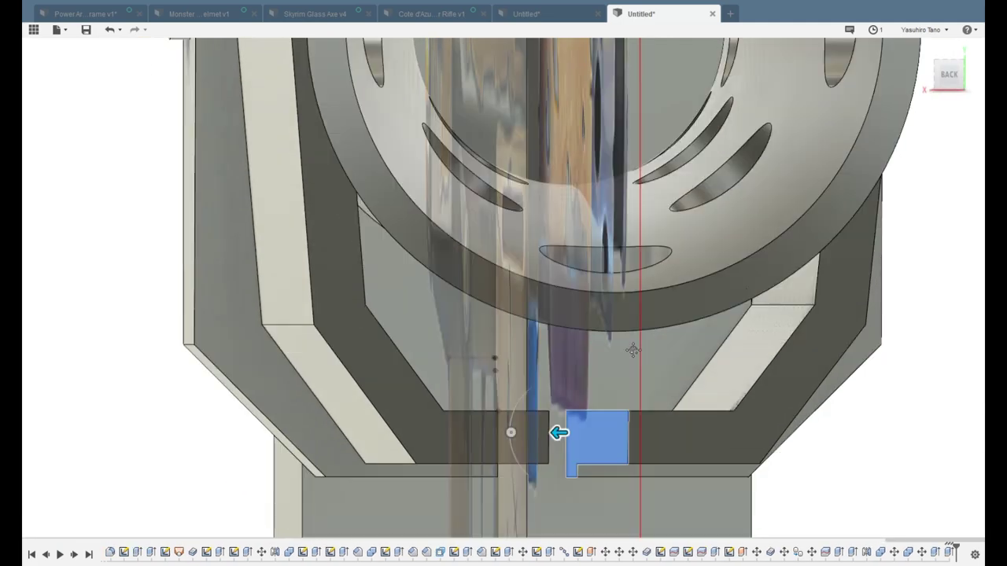
{"action": "middle_click_drag", "start_coordinate": [622, 415], "coordinate": [597, 440], "text": "shift"}
{"action": "left_click", "coordinate": [949, 75]}
{"action": "middle_click_drag", "start_coordinate": [650, 178], "coordinate": [692, 99]}
{"action": "left_click_drag", "start_coordinate": [690, 311], "coordinate": [627, 317]}
Extrude the right half's inner bottom face 1.50 mm to close the gap under the shroud
{"action": "middle_click_drag", "start_coordinate": [623, 313], "coordinate": [384, 313], "text": "shift"}
{"action": "left_click_drag", "start_coordinate": [385, 313], "coordinate": [436, 309]}
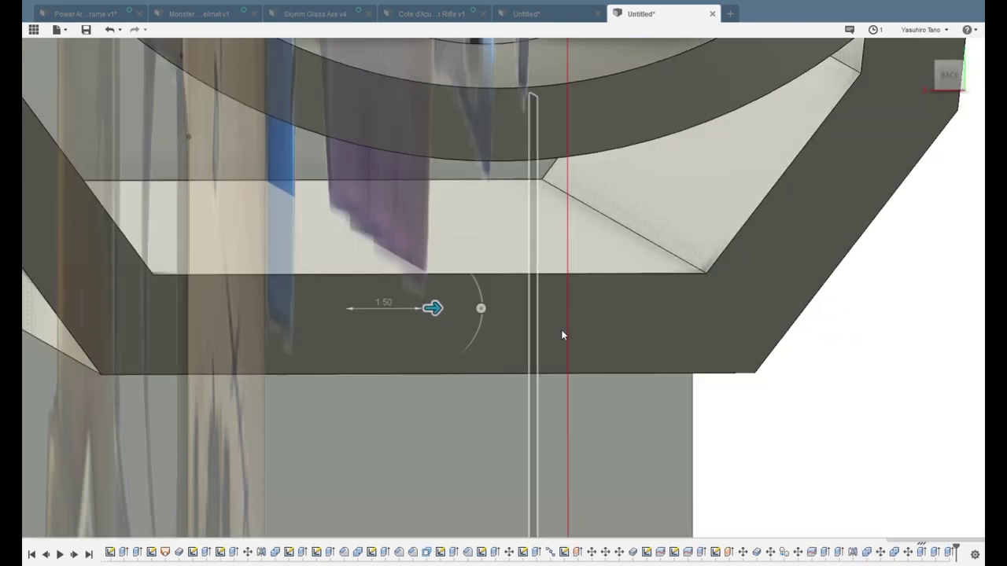
{"action": "key", "text": "Return"}
Examine the closed front assembly and the whole gun from several sides against the reference image
{"action": "scroll", "coordinate": [574, 306], "scroll_direction": "down", "scroll_amount": 7}
{"action": "middle_click_drag", "start_coordinate": [578, 299], "coordinate": [725, 308], "text": "shift"}
{"action": "middle_click_drag", "start_coordinate": [685, 342], "coordinate": [786, 287], "text": "shift"}
{"action": "scroll", "coordinate": [666, 312], "scroll_direction": "down", "scroll_amount": 3}
{"action": "middle_click_drag", "start_coordinate": [666, 313], "coordinate": [629, 346], "text": "shift"}
{"action": "scroll", "coordinate": [543, 347], "scroll_direction": "up", "scroll_amount": 3}
{"action": "middle_click_drag", "start_coordinate": [799, 294], "coordinate": [759, 248], "text": "shift"}
{"action": "middle_click_drag", "start_coordinate": [759, 248], "coordinate": [663, 227]}
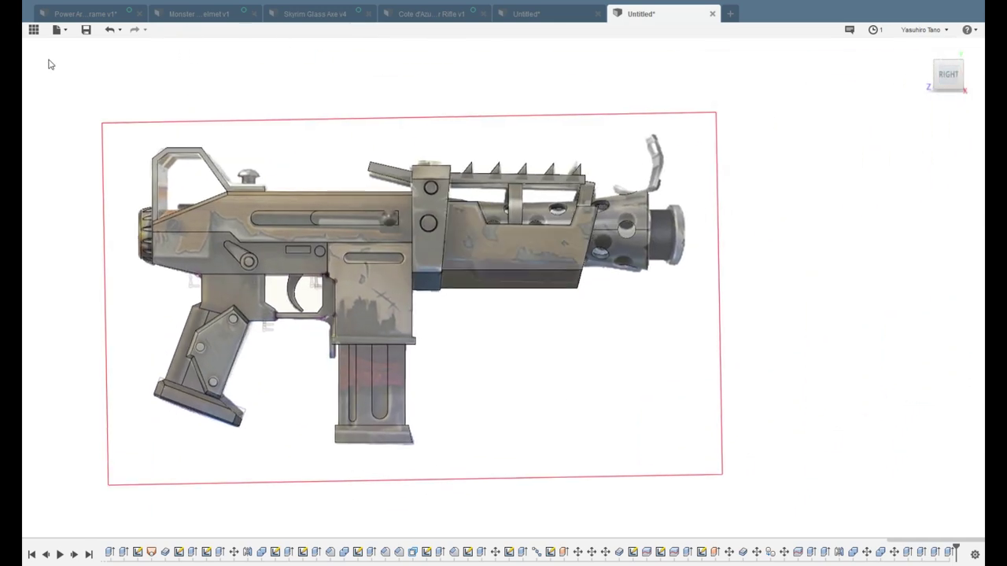
Sketch an open angled line chain following the front sight's side profile above the flared shroud
{"action": "scroll", "coordinate": [409, 243], "scroll_direction": "up", "scroll_amount": 6}
{"action": "left_click", "coordinate": [420, 248]}
{"action": "left_click", "coordinate": [471, 268]}
{"action": "left_click", "coordinate": [543, 257]}
{"action": "left_click", "coordinate": [560, 180]}
{"action": "left_click", "coordinate": [532, 95]}
{"action": "key", "text": "Escape"}
Extrude the front sight's line chain as a surface with a distance of 3 mm
{"action": "scroll", "coordinate": [544, 110], "scroll_direction": "down", "scroll_amount": 3}
{"action": "middle_click_drag", "start_coordinate": [582, 149], "coordinate": [549, 178], "text": "shift"}
{"action": "left_click", "coordinate": [240, 81]}
{"action": "left_click", "coordinate": [549, 169]}
{"action": "middle_click_drag", "start_coordinate": [629, 133], "coordinate": [552, 193], "text": "shift"}
{"action": "type", "text": "3"}
{"action": "left_click", "coordinate": [924, 269]}
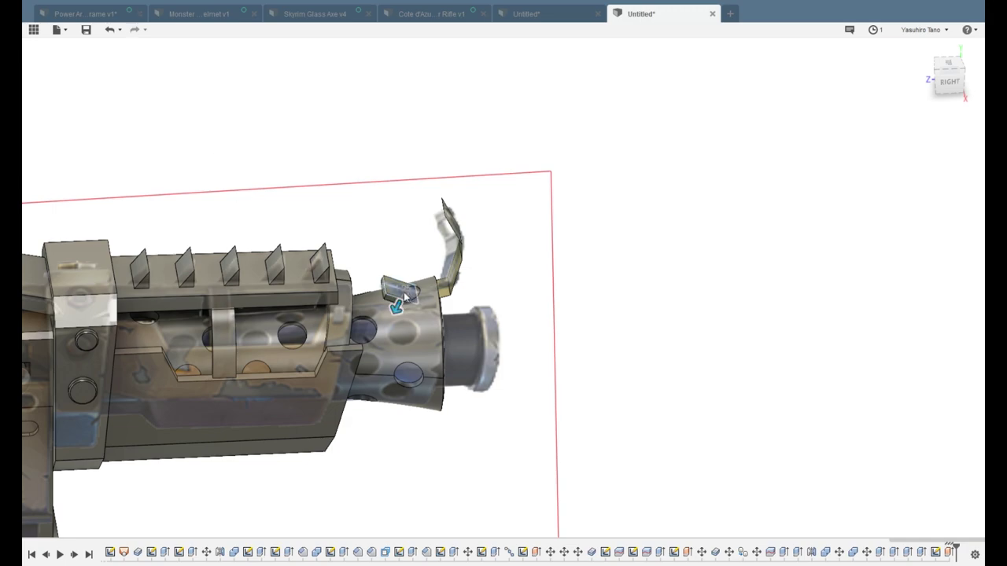
Thicken the front sight's surface into a solid and cut a rectangular window through its upright part
{"action": "left_click_drag", "start_coordinate": [400, 312], "coordinate": [406, 290]}
{"action": "left_click", "coordinate": [953, 176]}
{"action": "left_click", "coordinate": [454, 220]}
{"action": "left_click_drag", "start_coordinate": [474, 218], "coordinate": [442, 227]}
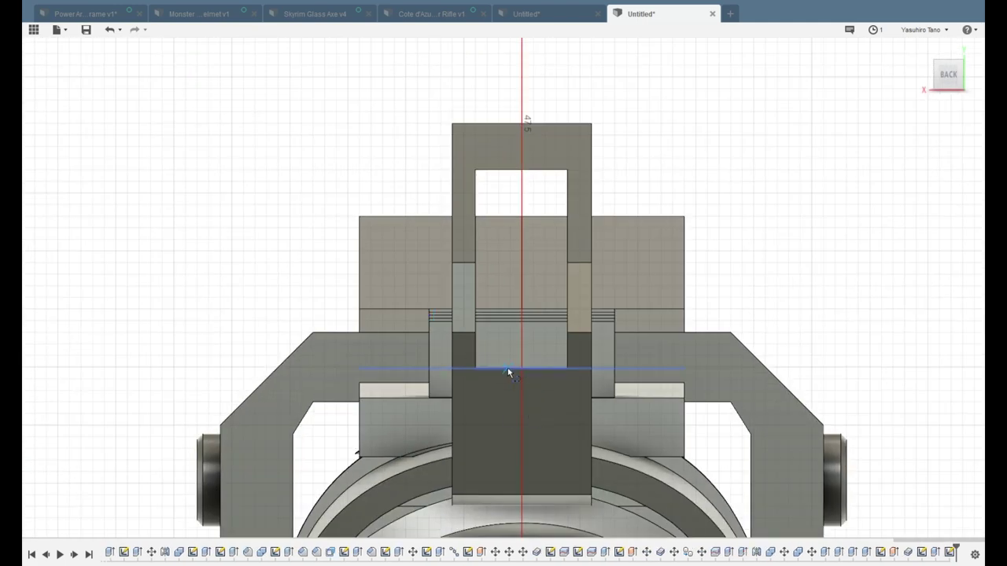
Sketch a narrow triangular post about 2 mm wide in the sight window and extrude it 1.50 mm
{"action": "left_click", "coordinate": [522, 262]}
{"action": "left_click", "coordinate": [498, 368]}
{"action": "left_click", "coordinate": [545, 368]}
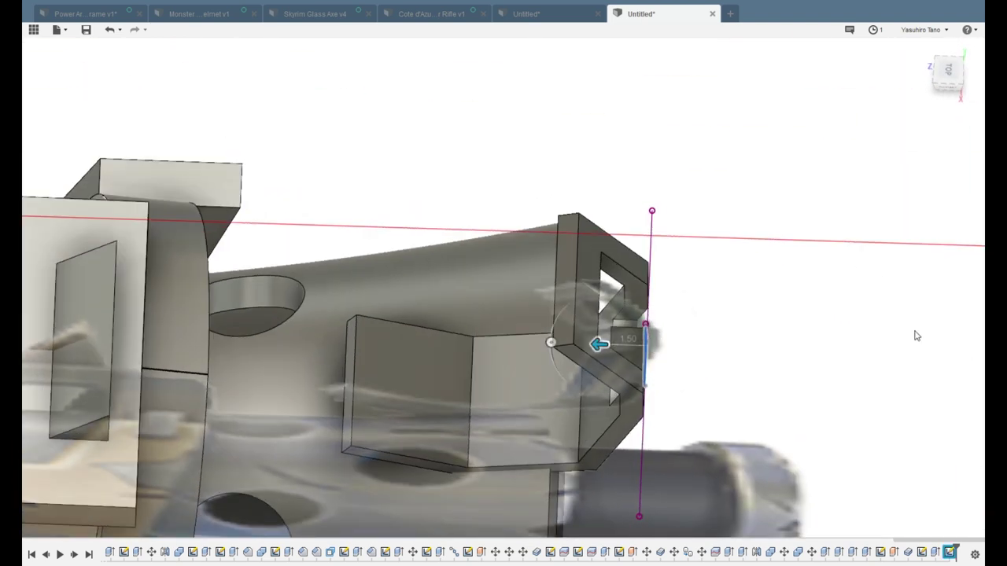
{"action": "scroll", "coordinate": [904, 338], "scroll_direction": "up", "scroll_amount": 3}
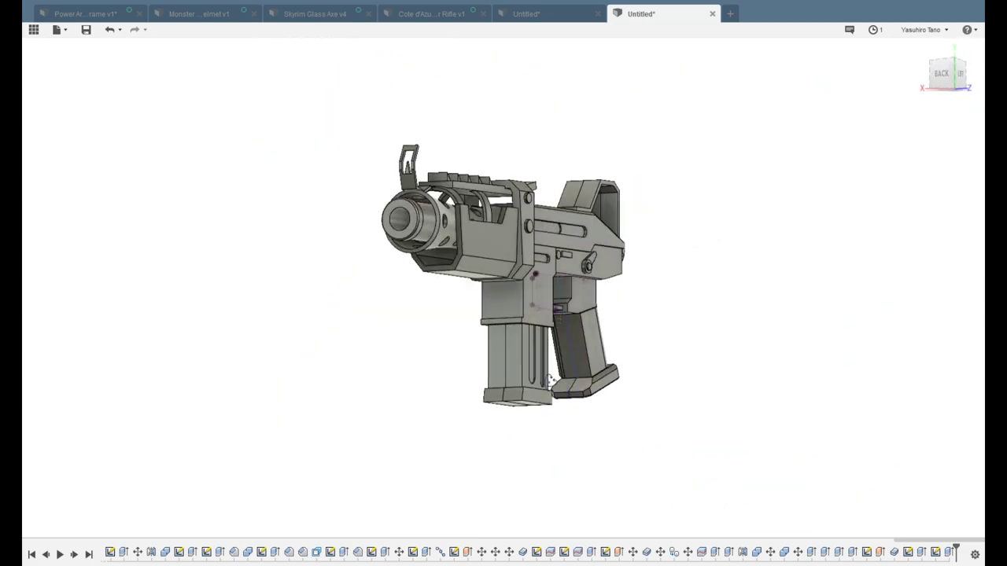
Mirror the grip's side plate with its bolts onto the opposite side of the grip
{"action": "middle_click_drag", "start_coordinate": [818, 386], "coordinate": [623, 449], "text": "shift"}
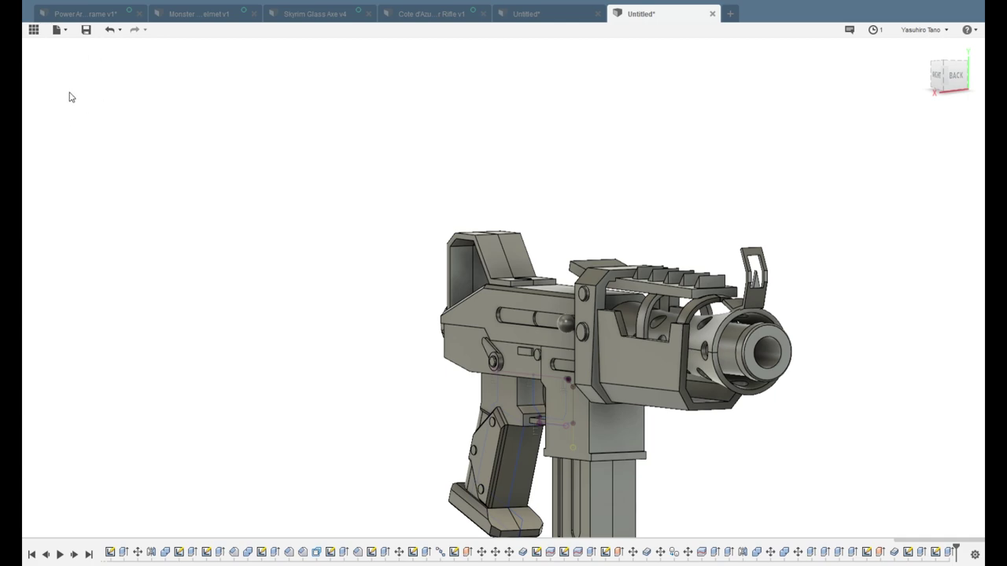
{"action": "left_click", "coordinate": [483, 472]}
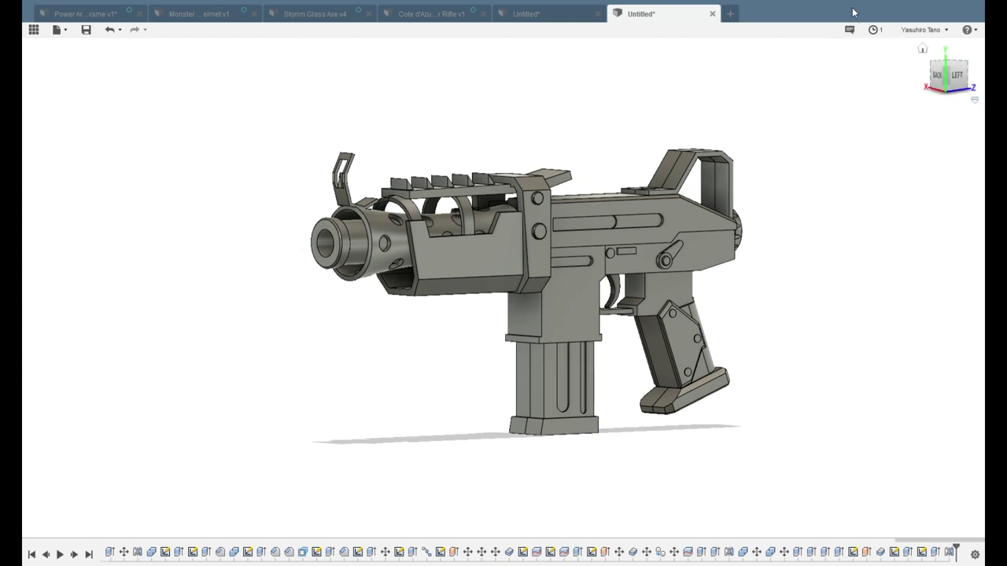
{"action": "scroll", "coordinate": [582, 322], "scroll_direction": "down", "scroll_amount": 3}
{"action": "middle_click_drag", "start_coordinate": [583, 321], "coordinate": [718, 335], "text": "shift"}
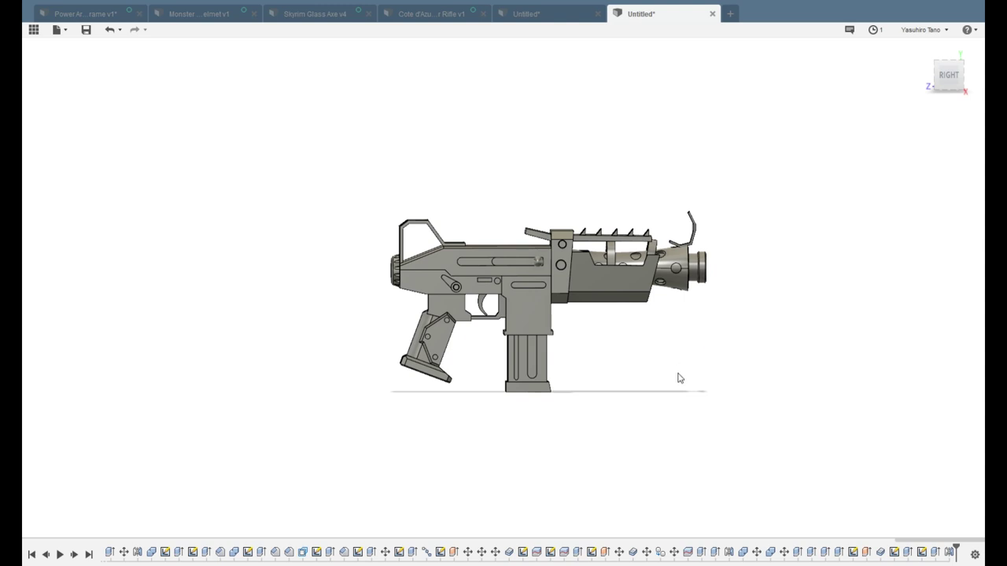
{"action": "scroll", "coordinate": [678, 379], "scroll_direction": "up", "scroll_amount": 2}
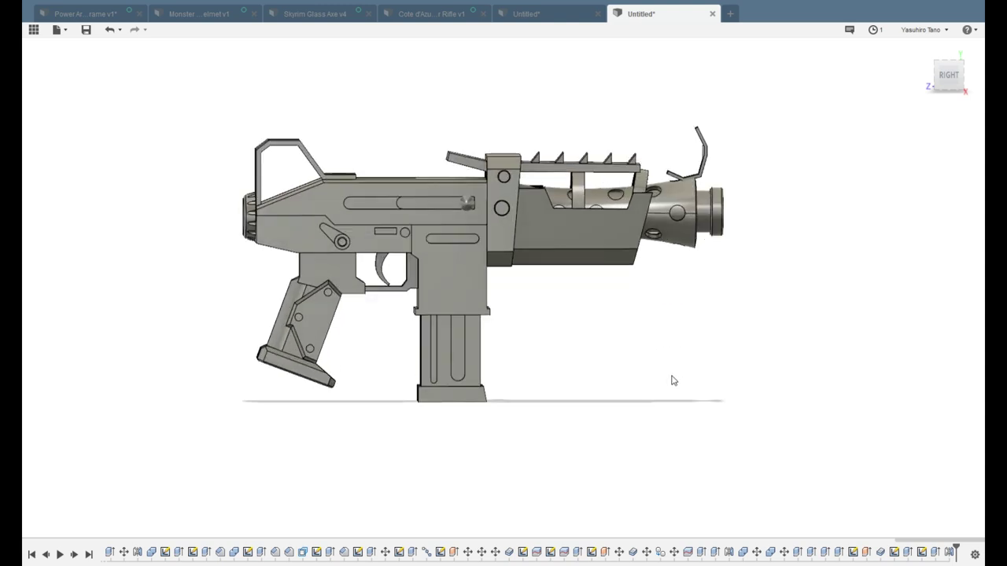